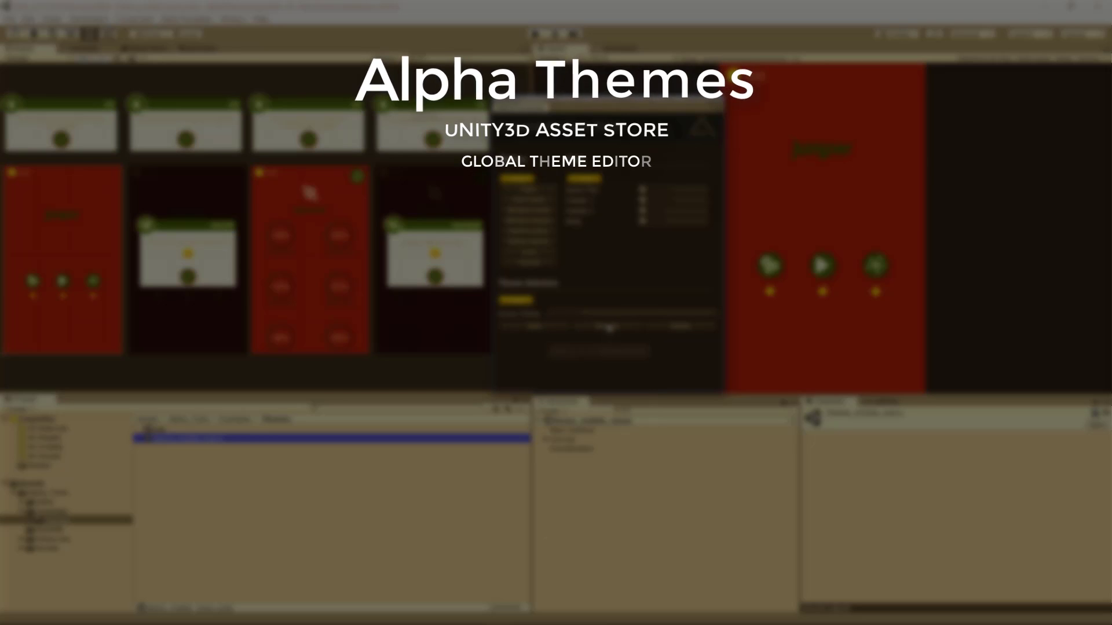
# Preview the theme presets from Crimson through Light Blue, making each one in turn the active theme
pyautogui.click(606, 314)
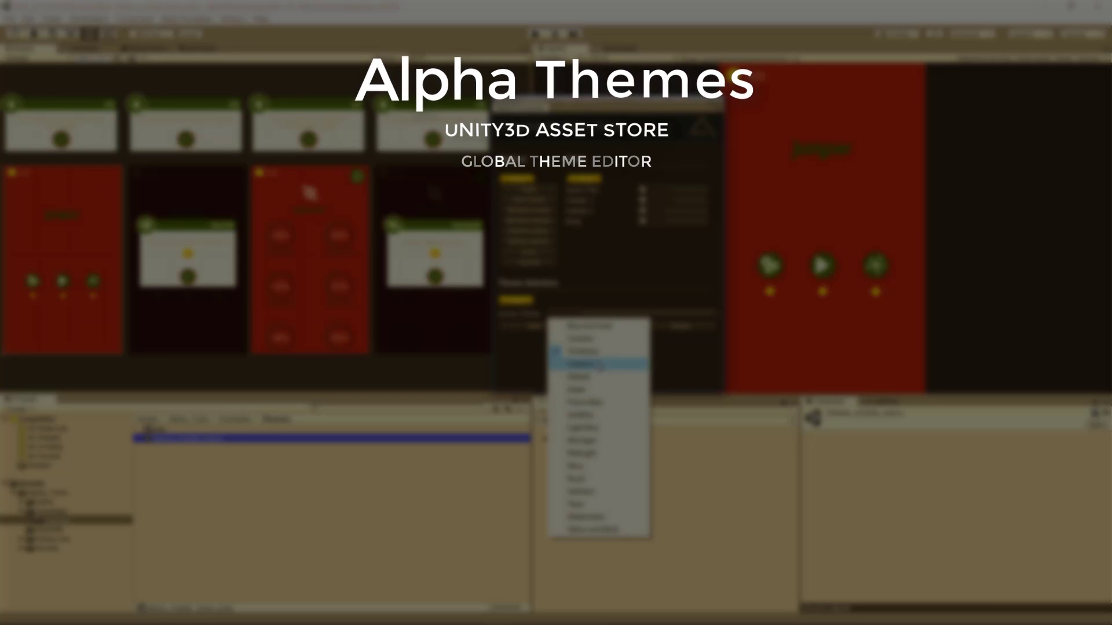
pyautogui.click(599, 365)
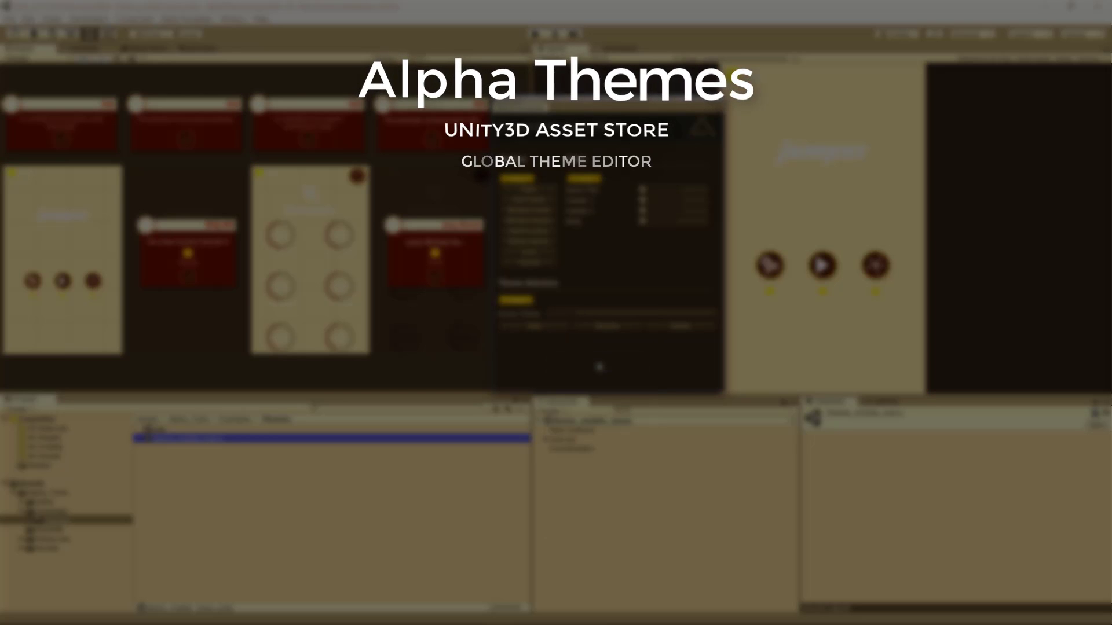
pyautogui.click(597, 318)
pyautogui.click(596, 380)
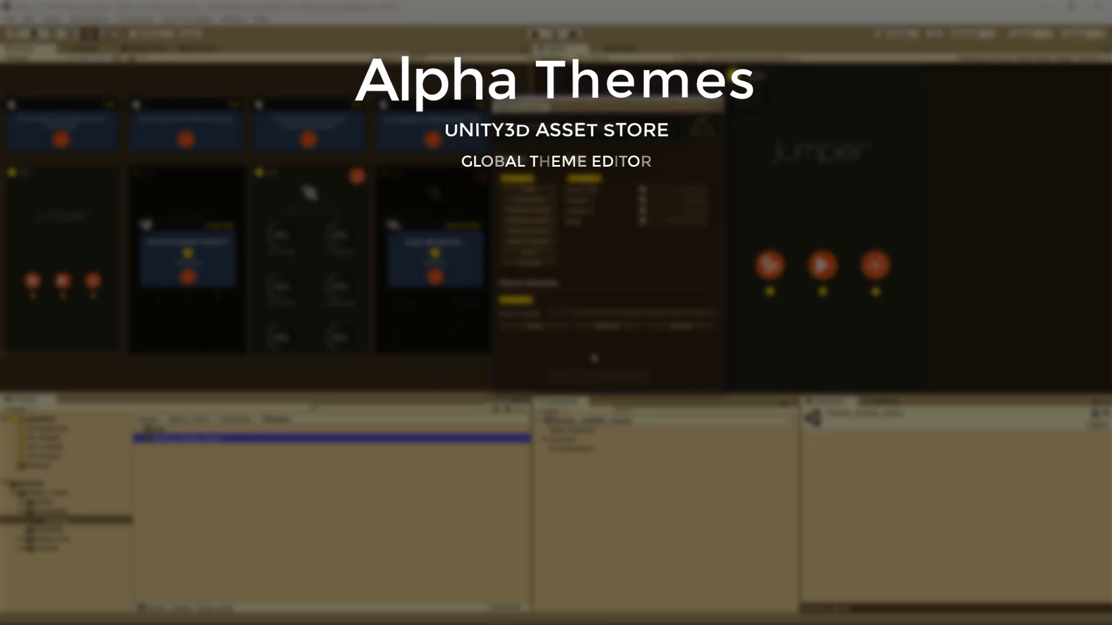
pyautogui.click(588, 317)
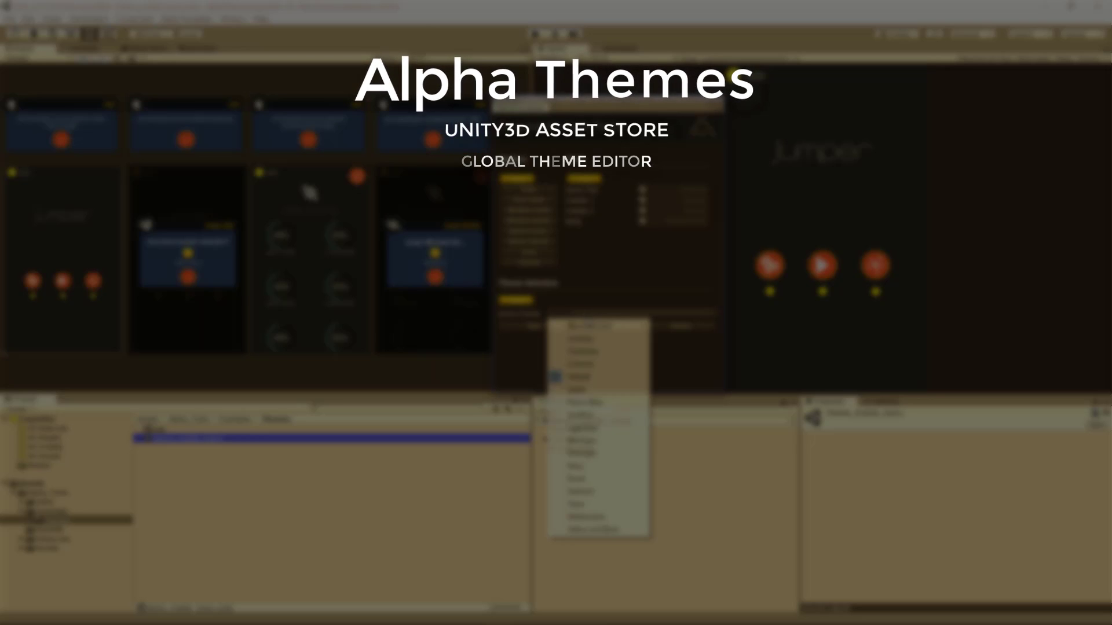
pyautogui.click(597, 390)
pyautogui.click(597, 317)
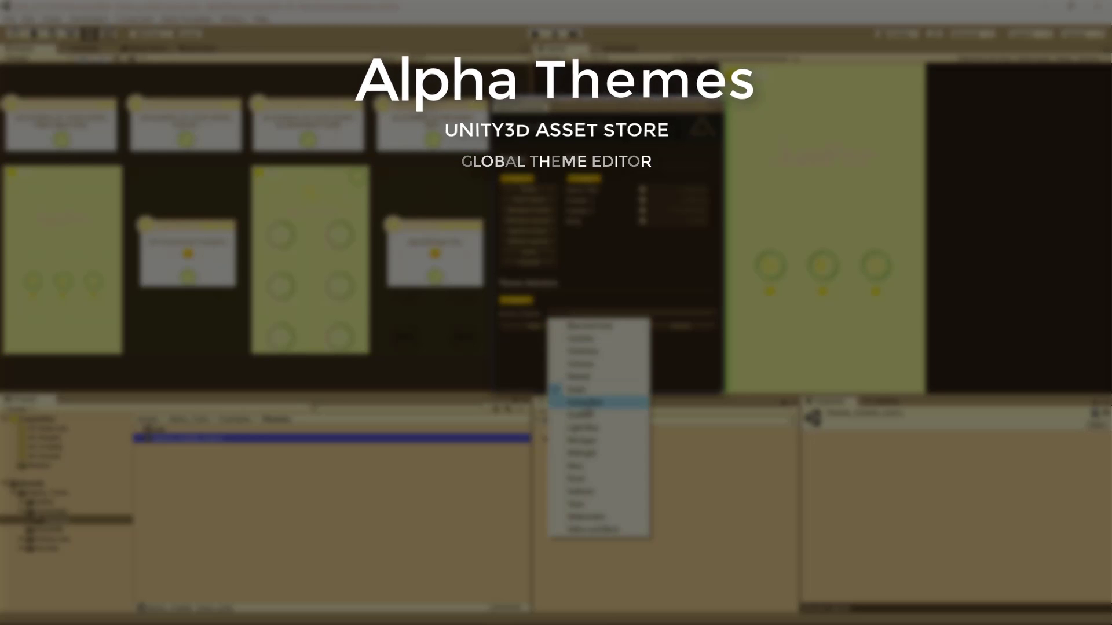
pyautogui.click(579, 401)
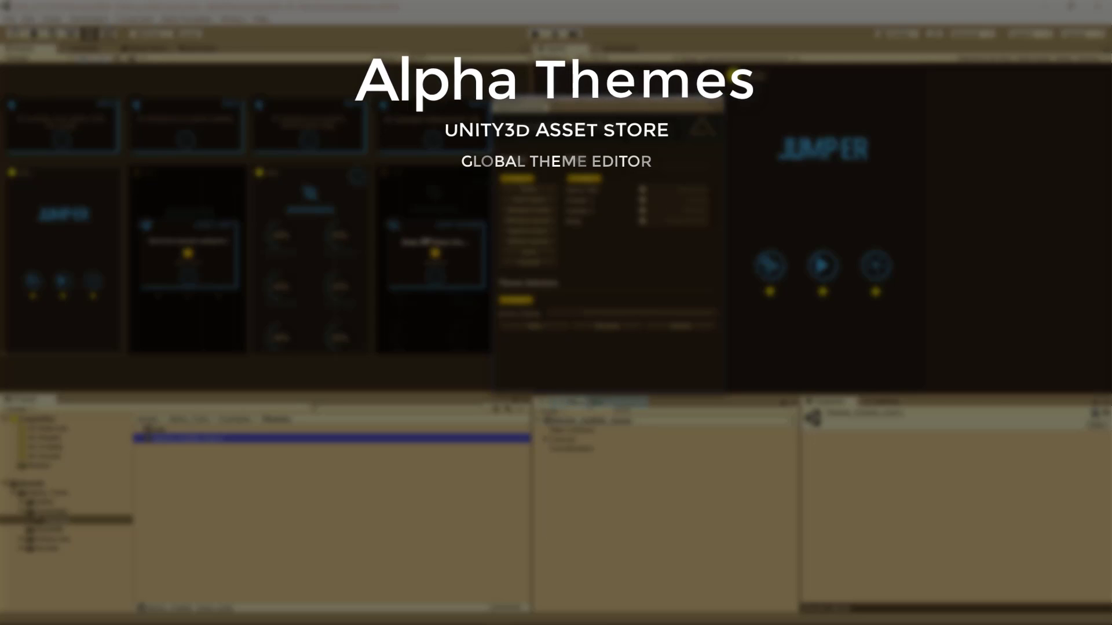
pyautogui.click(575, 317)
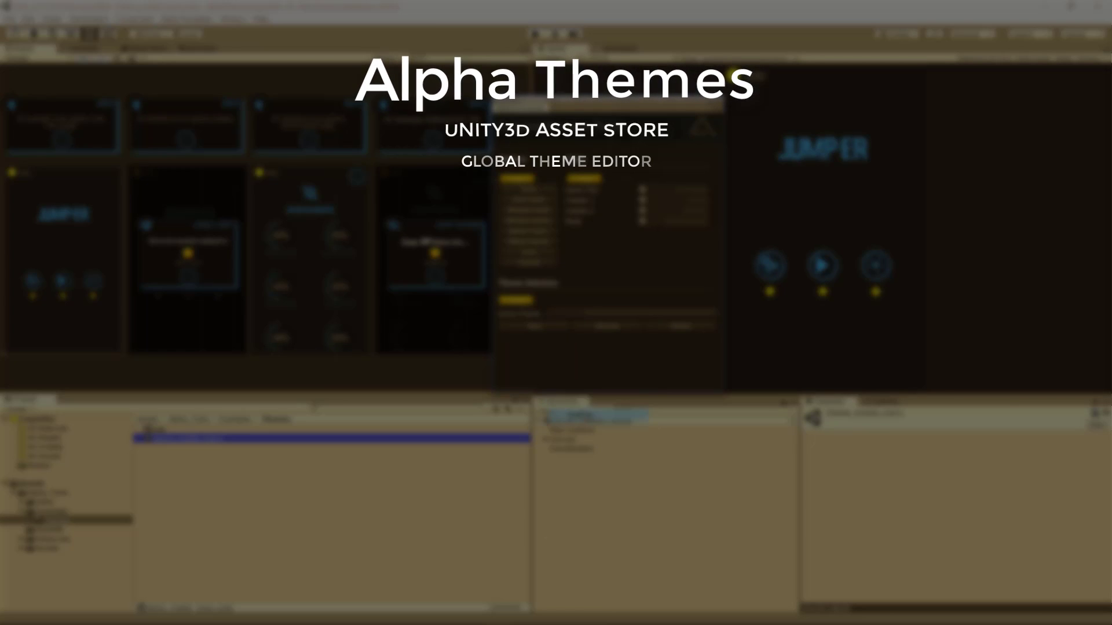
pyautogui.click(585, 401)
pyautogui.click(567, 318)
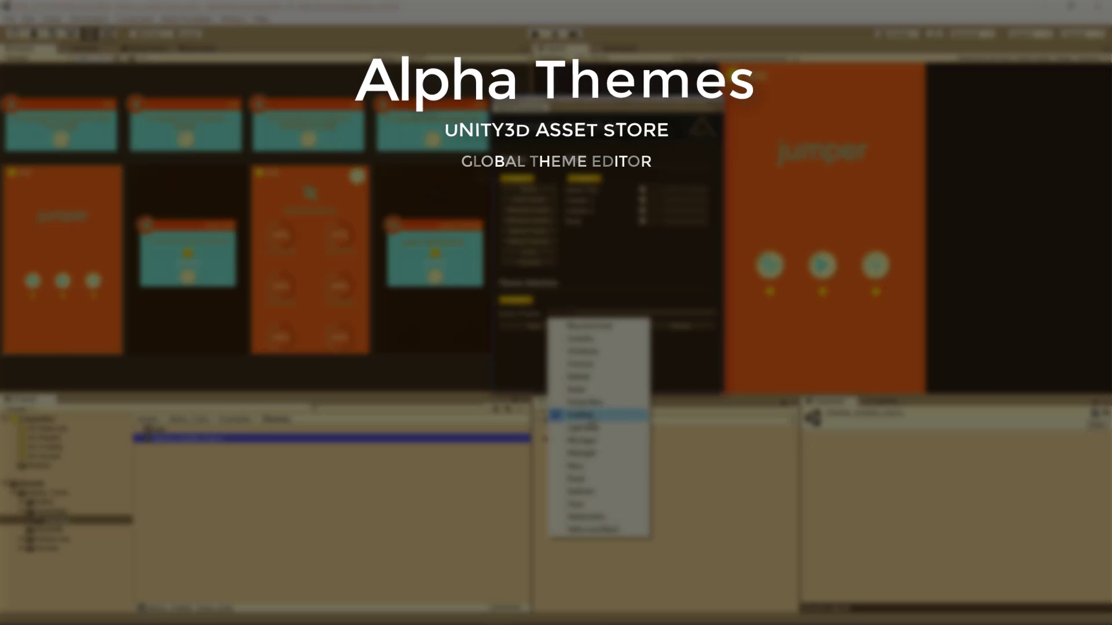
pyautogui.click(588, 429)
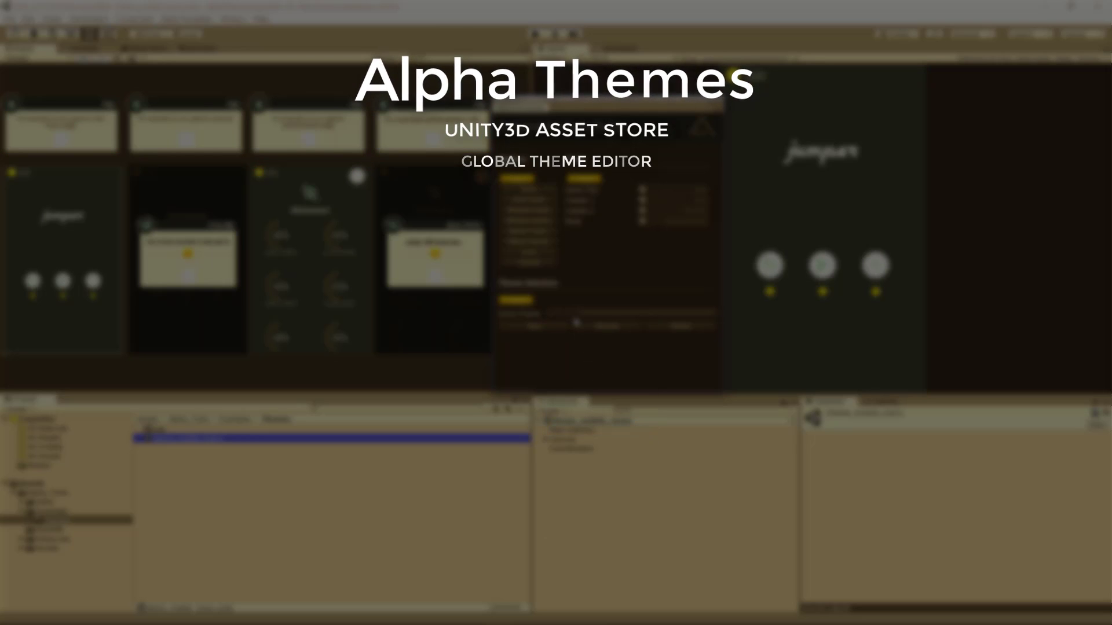
# Preview the theme presets from Michigan through Texas, making each one in turn the active theme
pyautogui.click(575, 315)
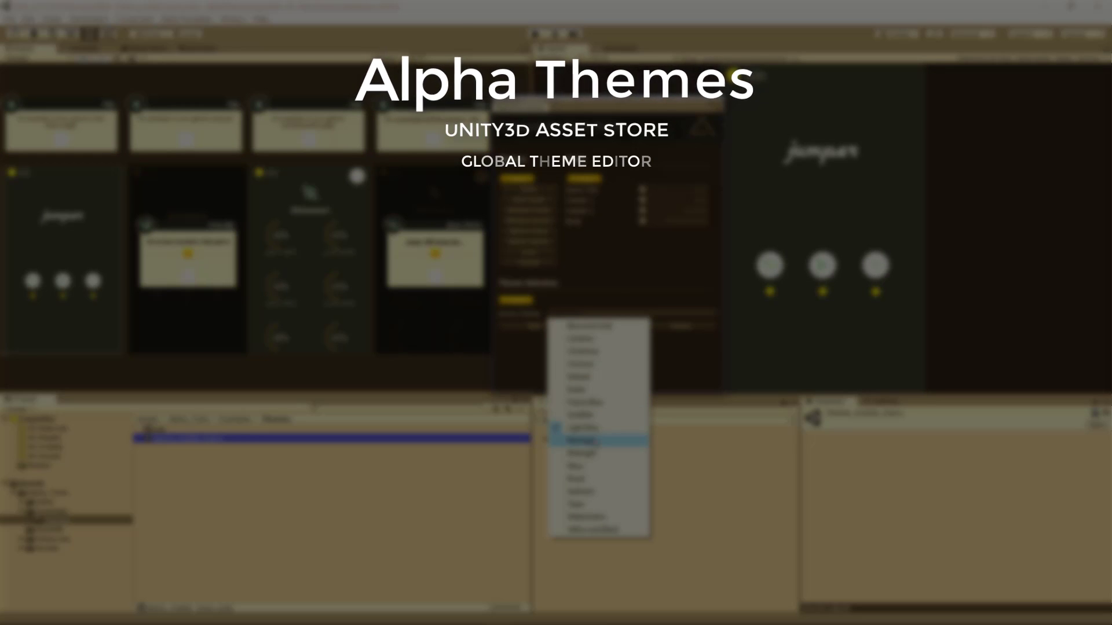
pyautogui.click(585, 441)
pyautogui.click(575, 317)
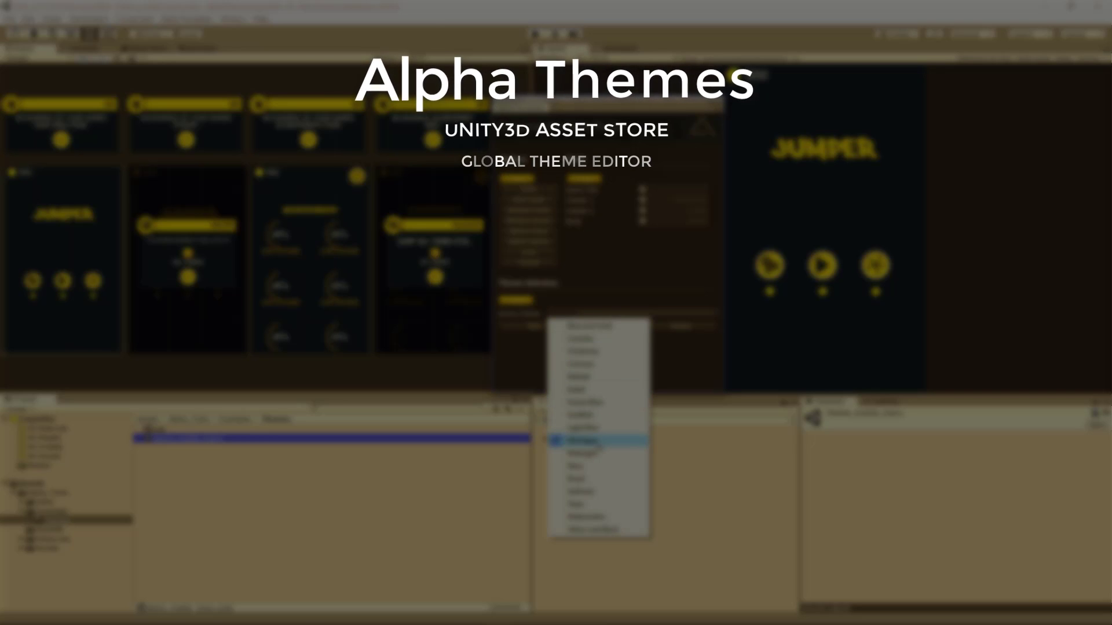
pyautogui.click(586, 453)
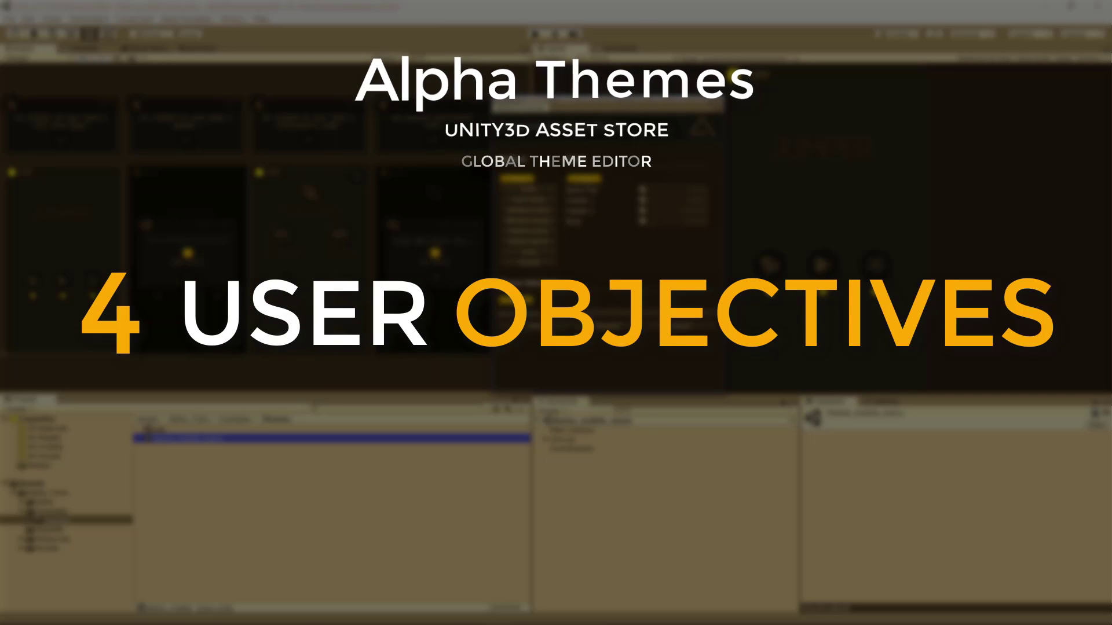
pyautogui.click(575, 319)
pyautogui.click(600, 470)
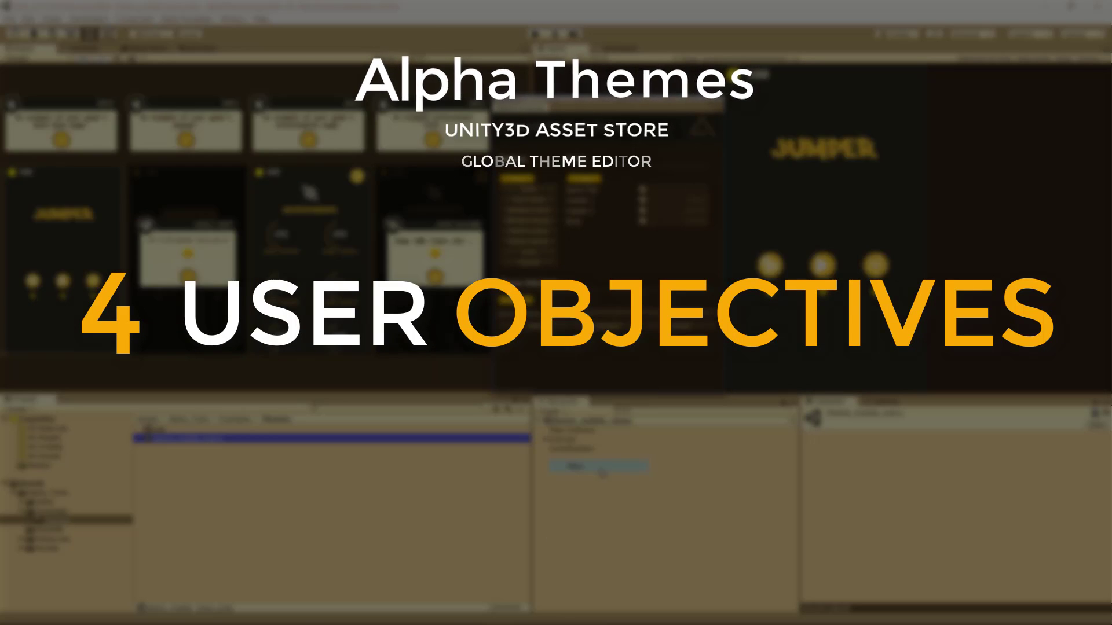
pyautogui.click(575, 319)
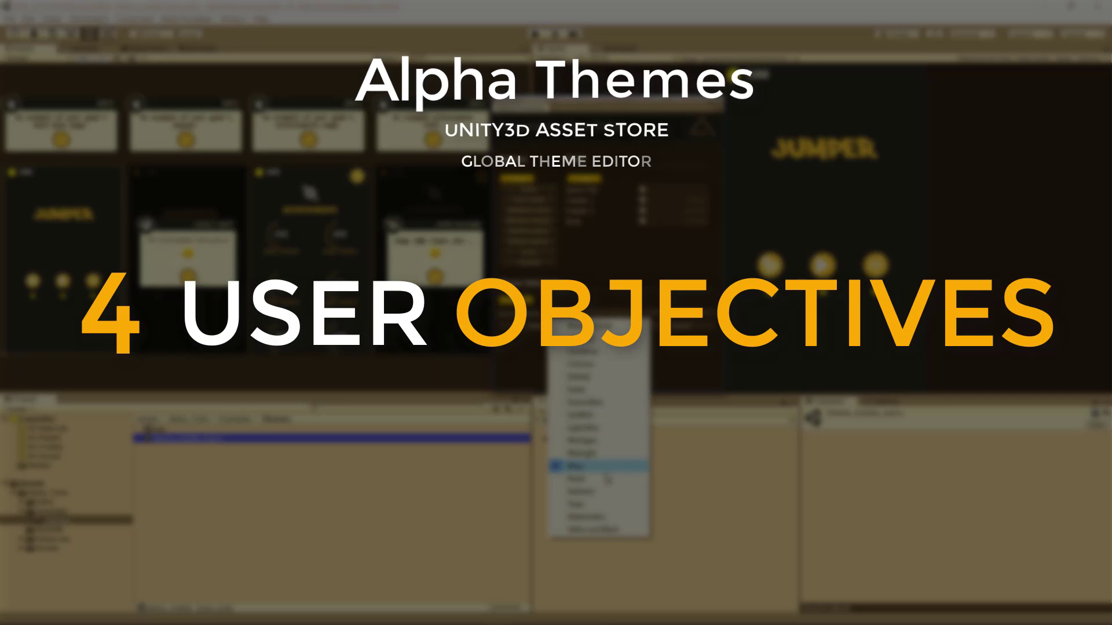
pyautogui.click(602, 471)
pyautogui.click(575, 321)
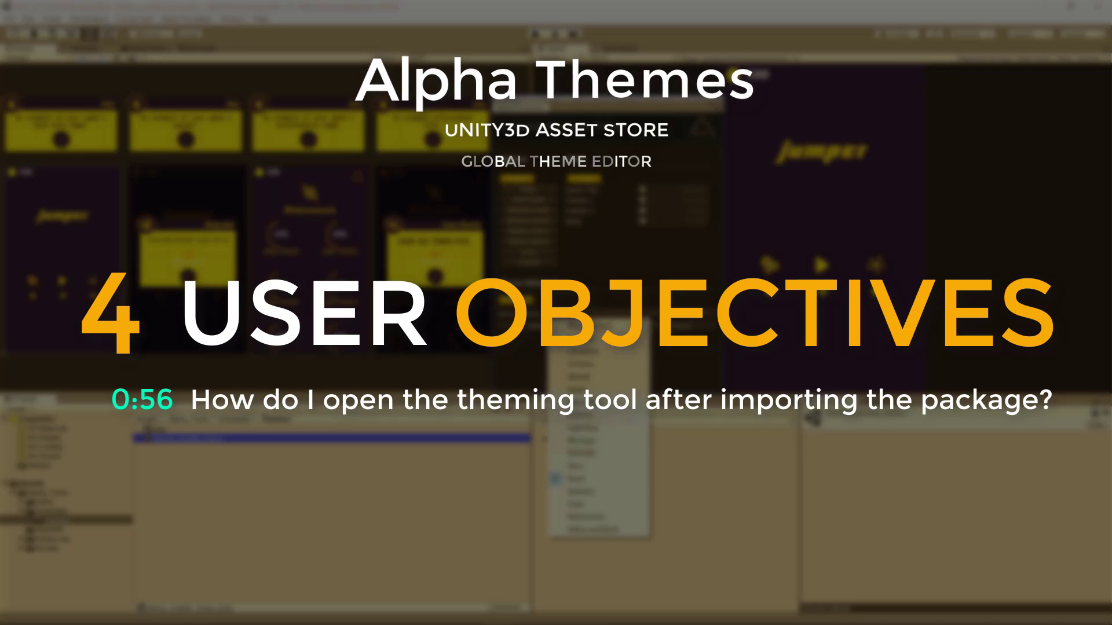
pyautogui.click(579, 491)
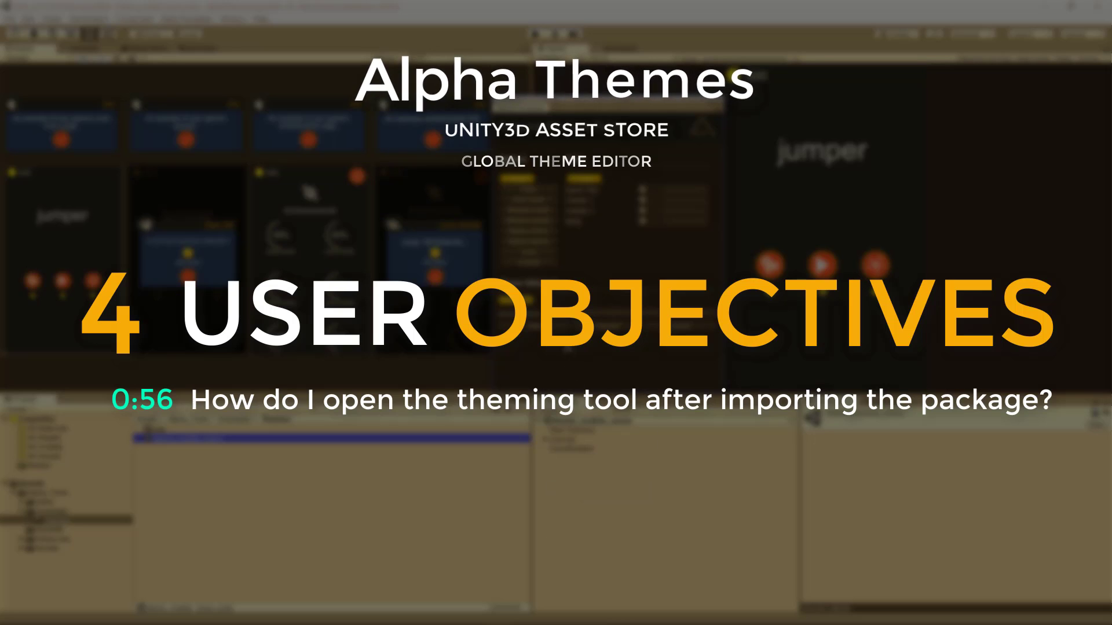
pyautogui.click(565, 327)
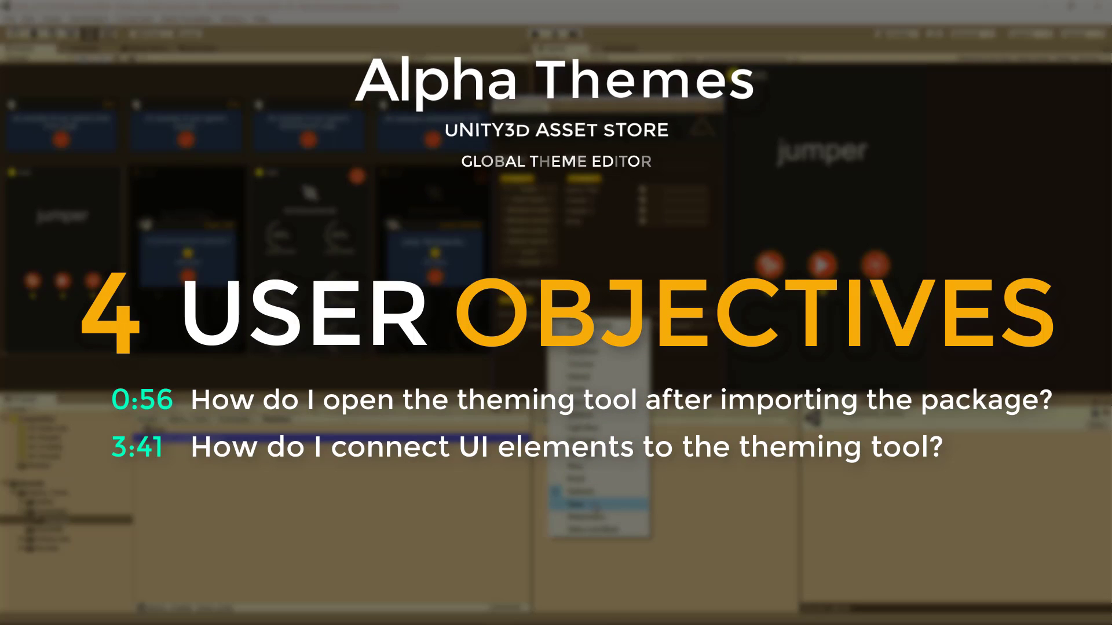
pyautogui.click(579, 505)
# Preview the last two theme presets, Watermelon and Yellow and Black, as the active theme
pyautogui.click(573, 325)
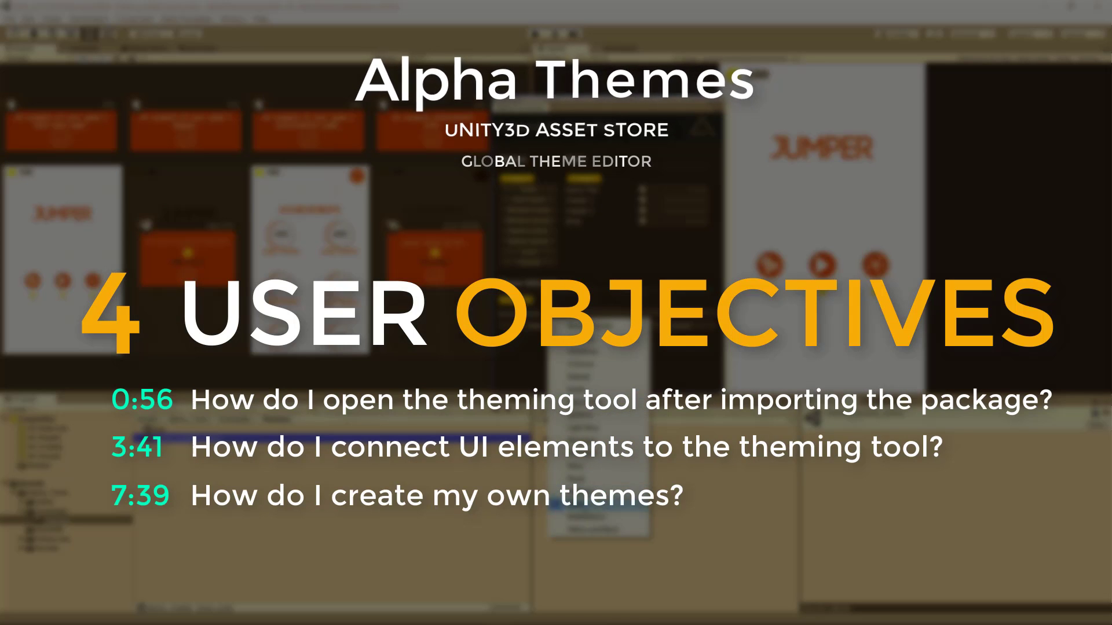
pyautogui.click(579, 517)
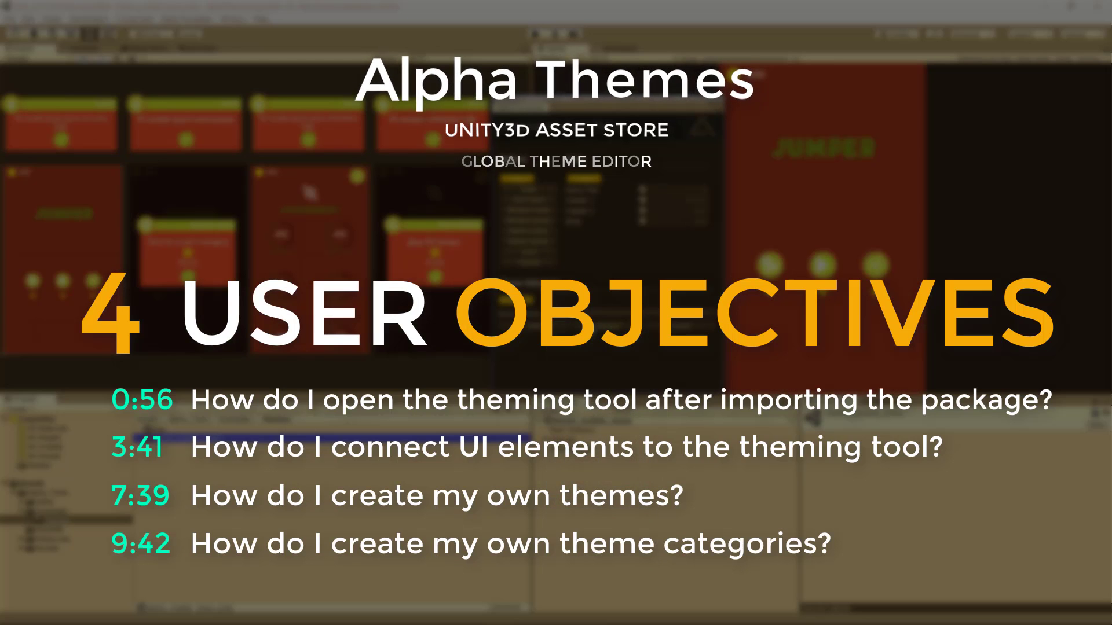
pyautogui.click(599, 325)
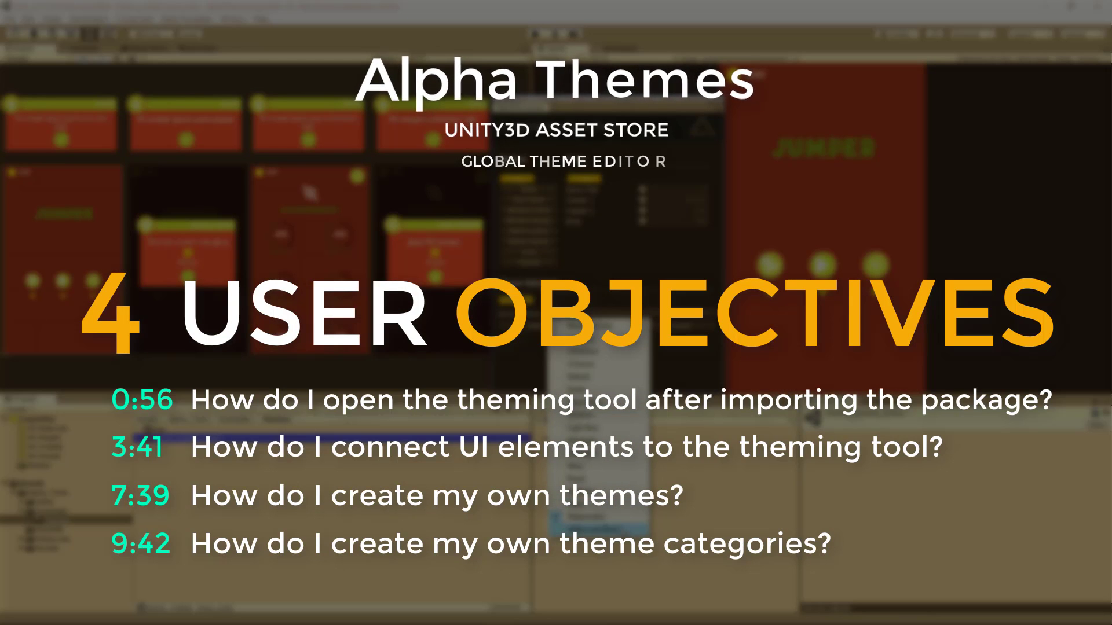
pyautogui.click(579, 530)
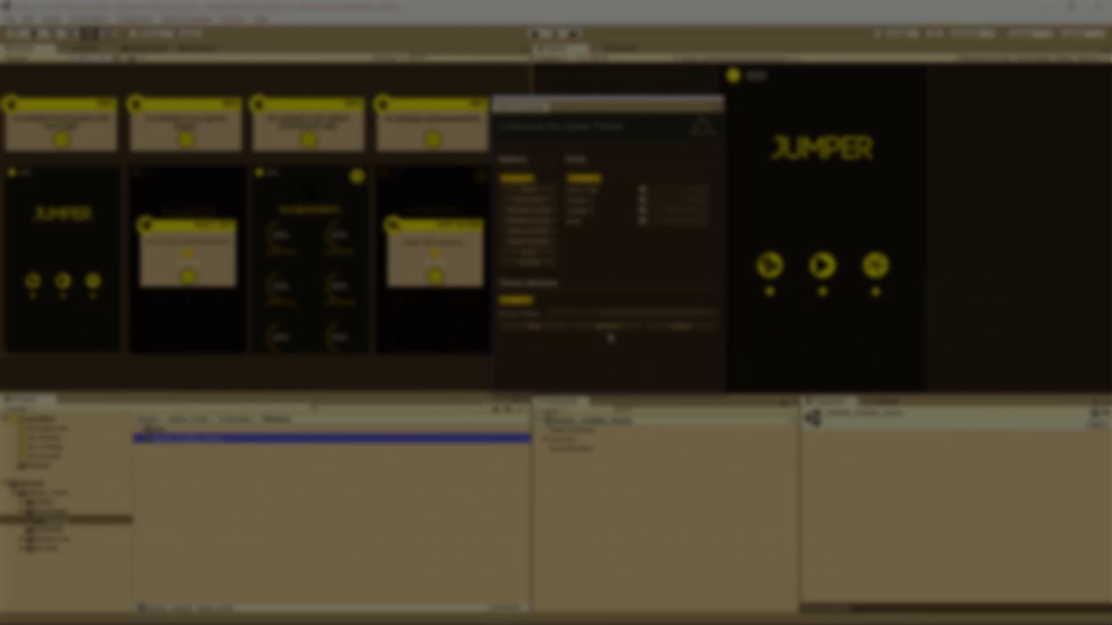
pyautogui.click(618, 315)
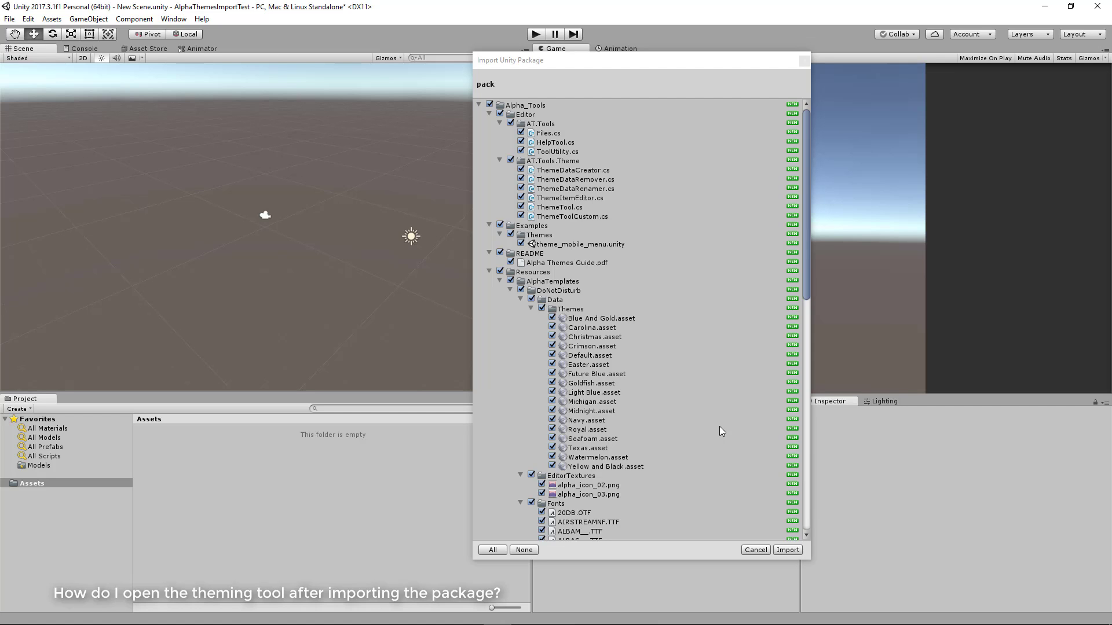
# Import all files of the package and look through the imported Alpha_Tools folder in the project
pyautogui.click(787, 550)
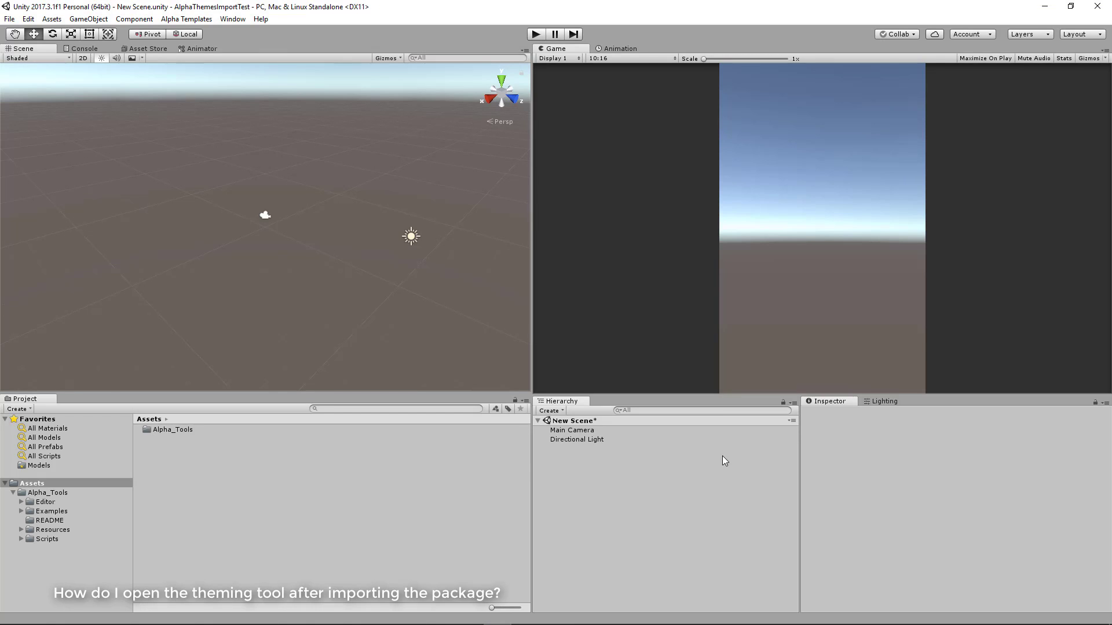
pyautogui.click(54, 494)
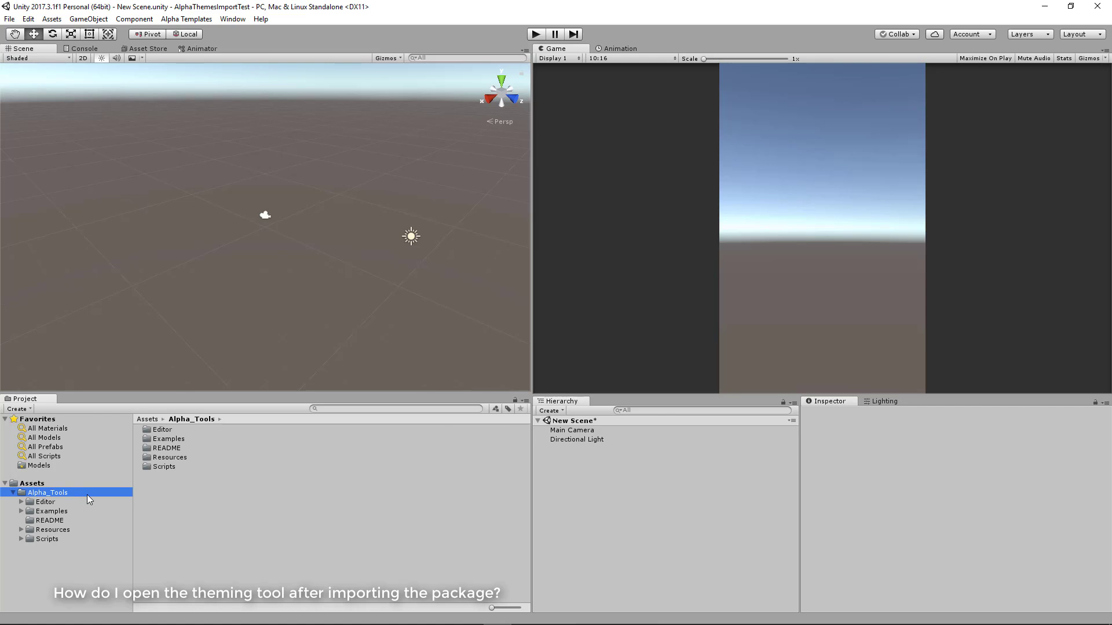
pyautogui.click(32, 484)
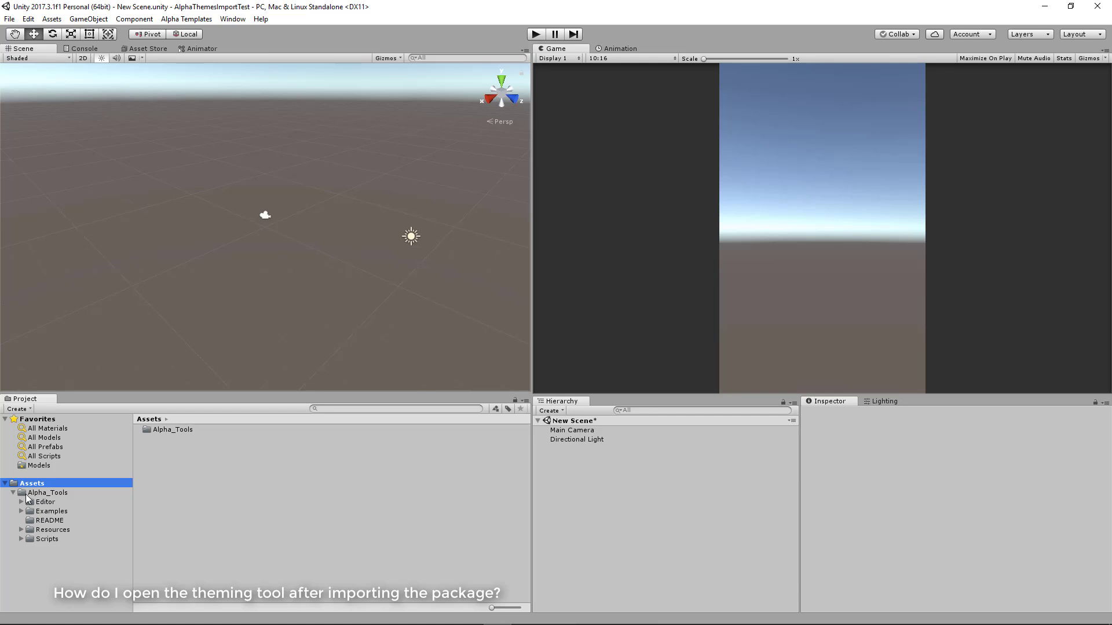
pyautogui.click(14, 493)
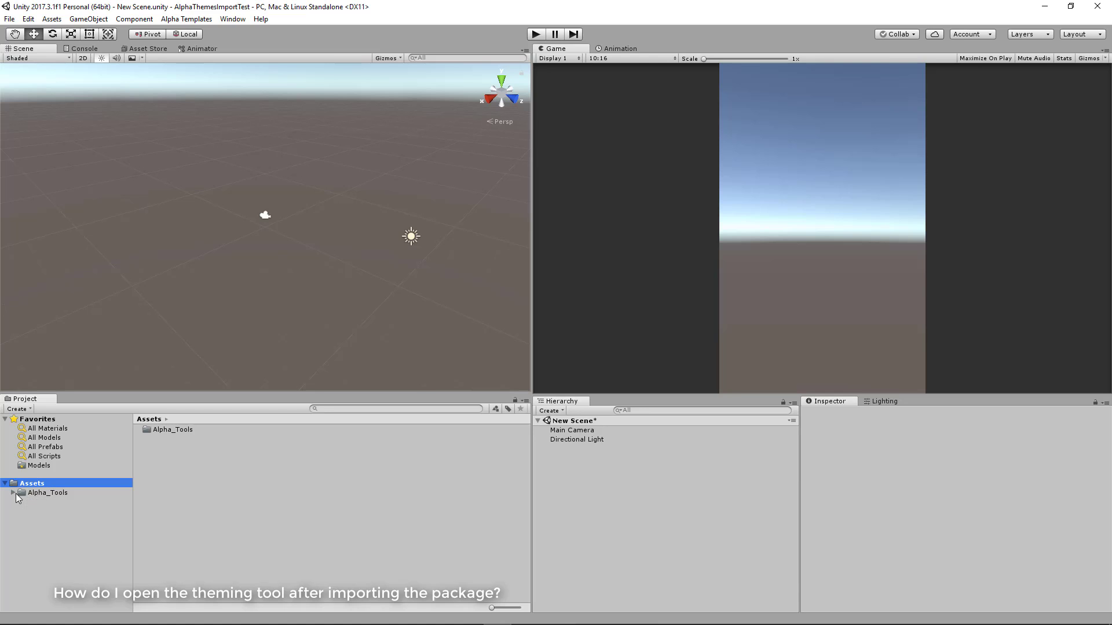
pyautogui.click(13, 493)
# Open the theme_mobile_menu scene from the Alpha_Tools Examples/Themes folder, saving the changes to the current scene
pyautogui.click(22, 511)
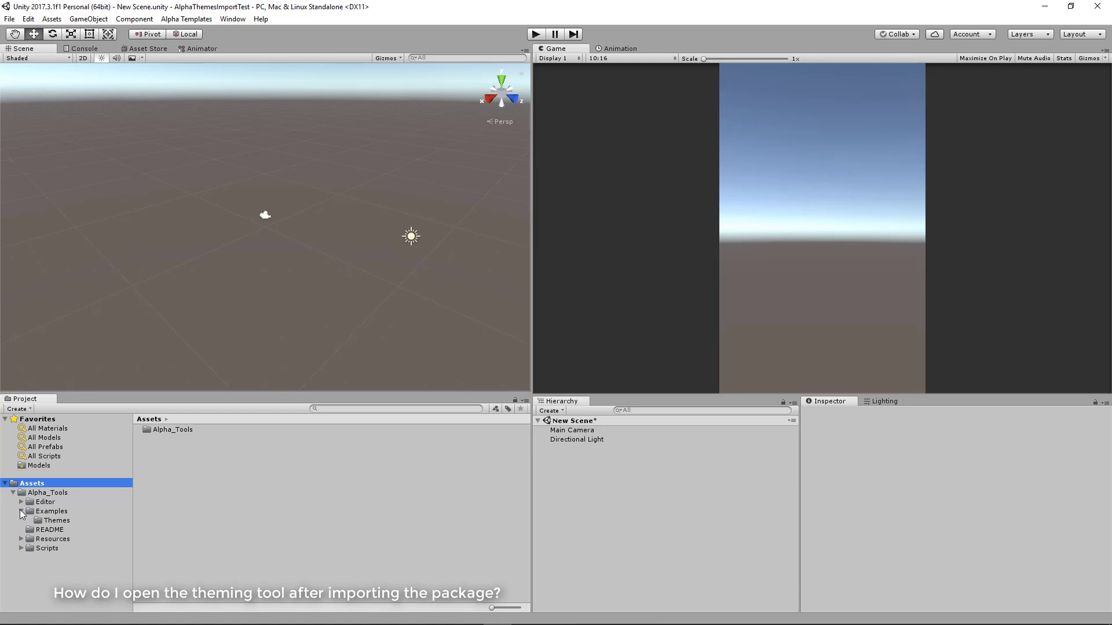
pyautogui.click(50, 520)
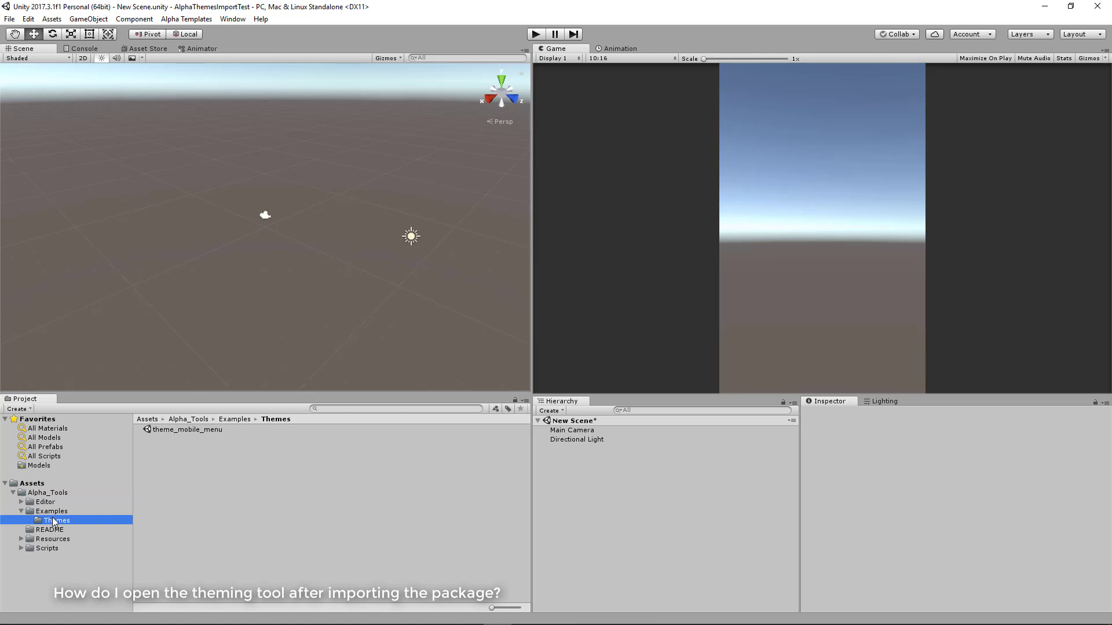
pyautogui.doubleClick(176, 430)
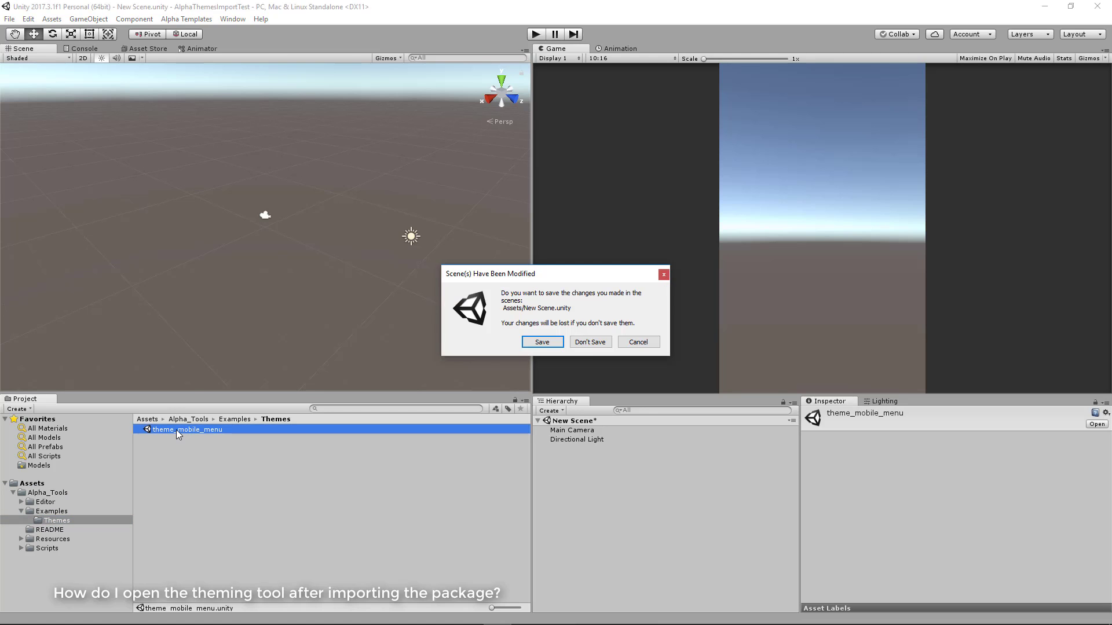
pyautogui.click(537, 344)
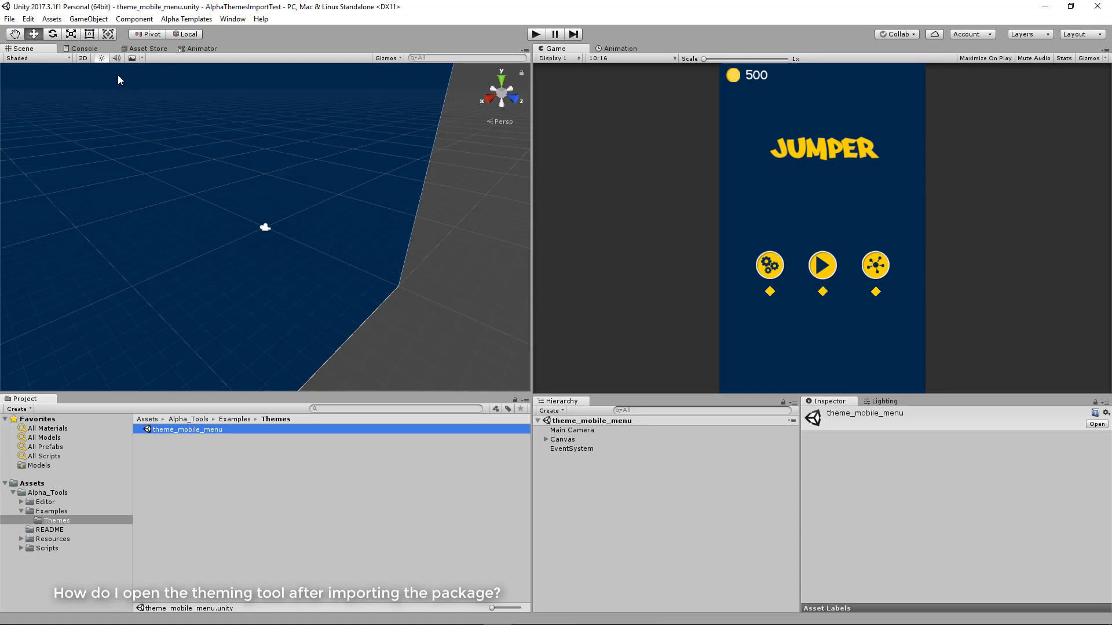
# Switch the Scene view to 2D and frame the Canvas with its example menu pages
pyautogui.click(82, 58)
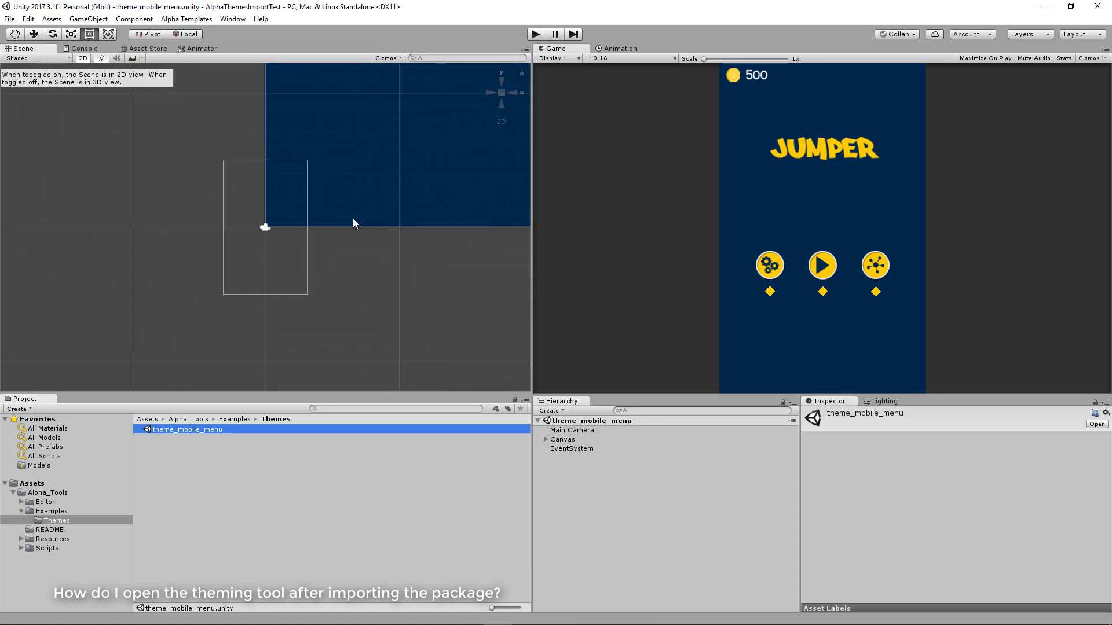
pyautogui.doubleClick(569, 438)
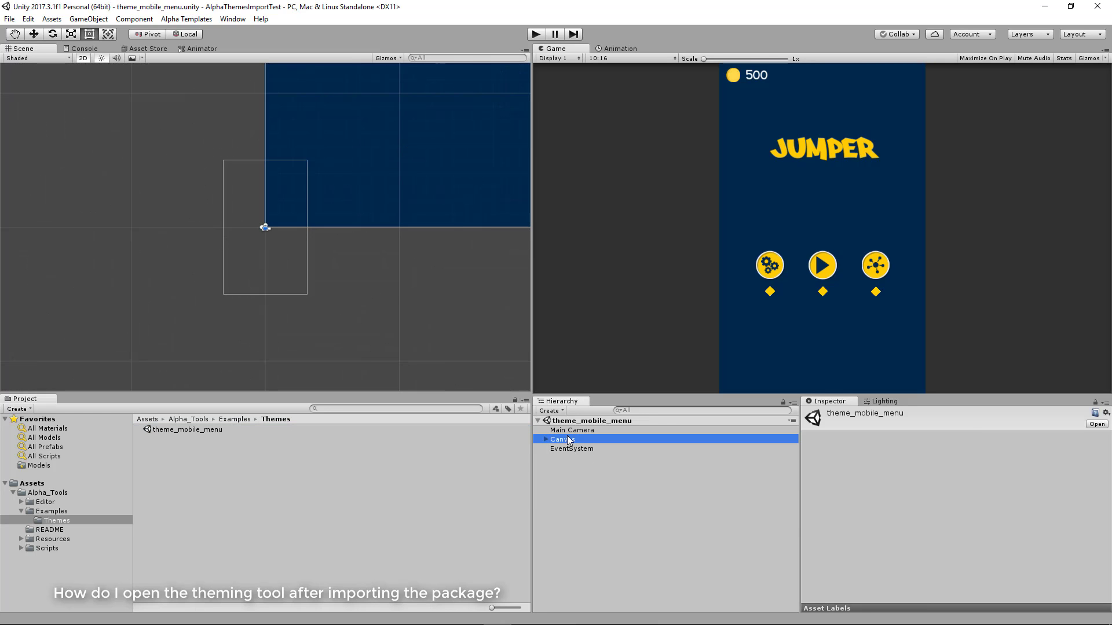
pyautogui.scroll(-4, 441, 217)
pyautogui.moveTo(455, 215); pyautogui.dragTo(307, 253, button='middle')
pyautogui.scroll(3, 307, 253)
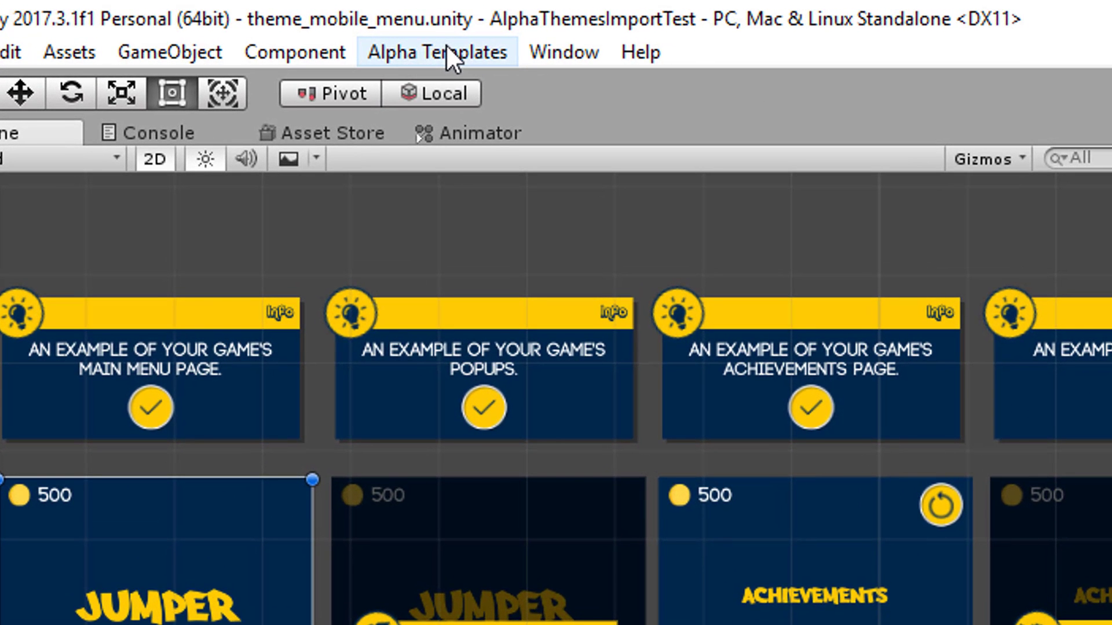
# Open the Alpha Templates Themes tool for customizing the game theme
pyautogui.click(445, 46)
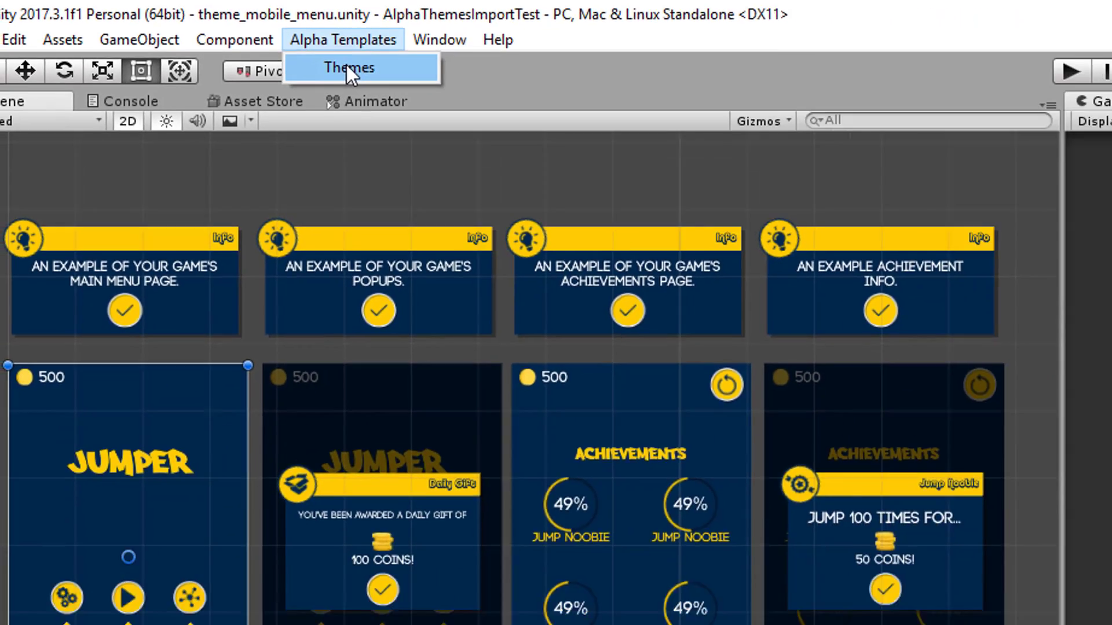
pyautogui.click(443, 90)
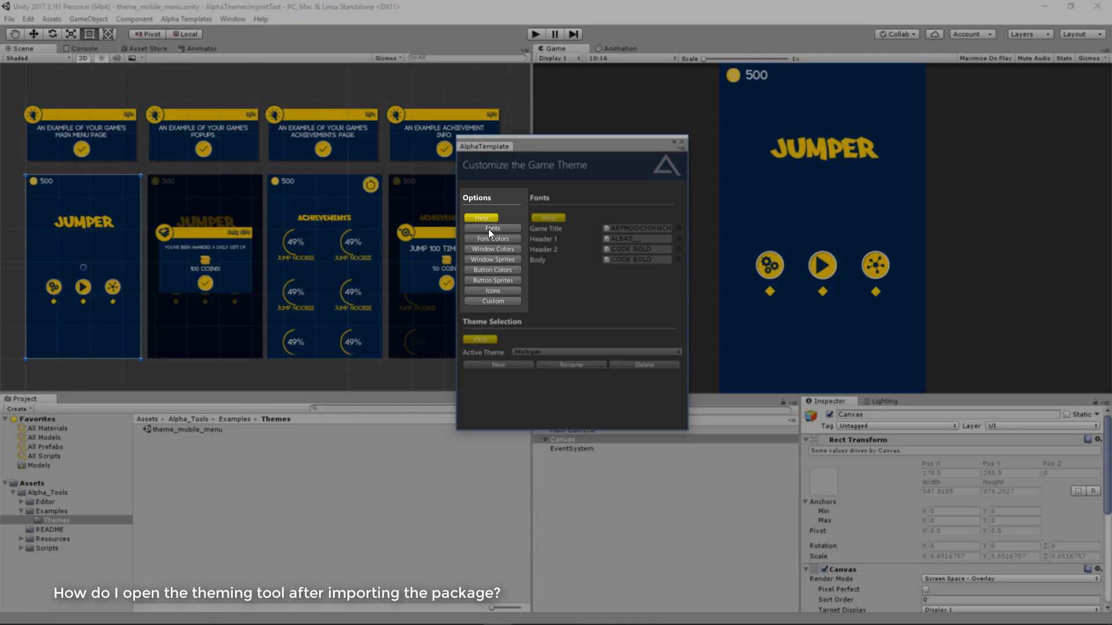
# Look through the Font Colors, Window Colors and Button Colors options and the list of available themes
pyautogui.click(486, 240)
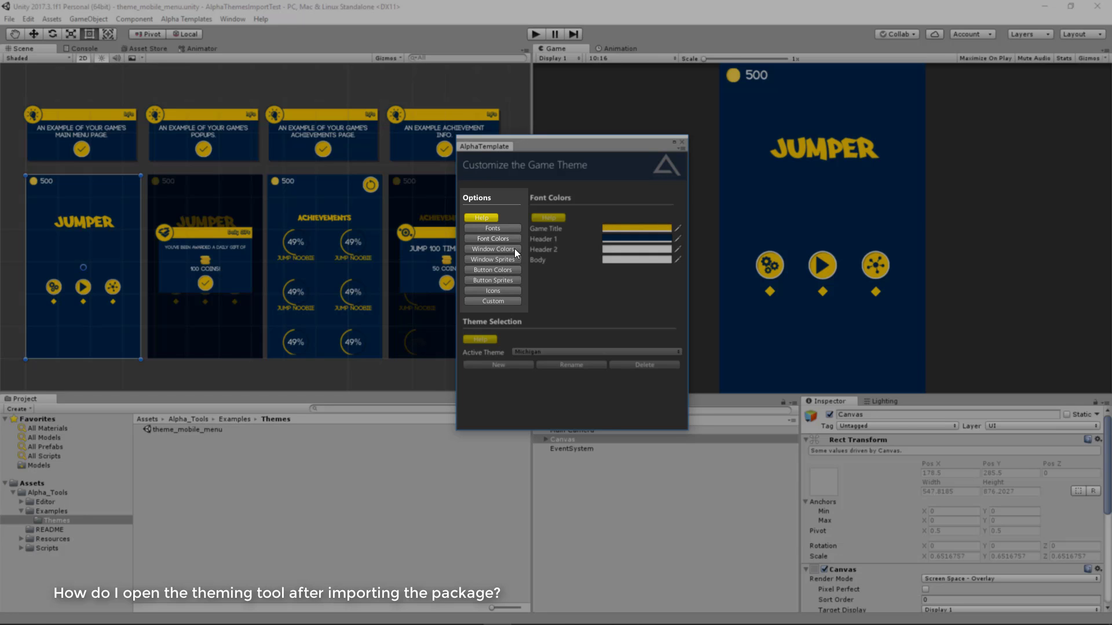
pyautogui.click(513, 249)
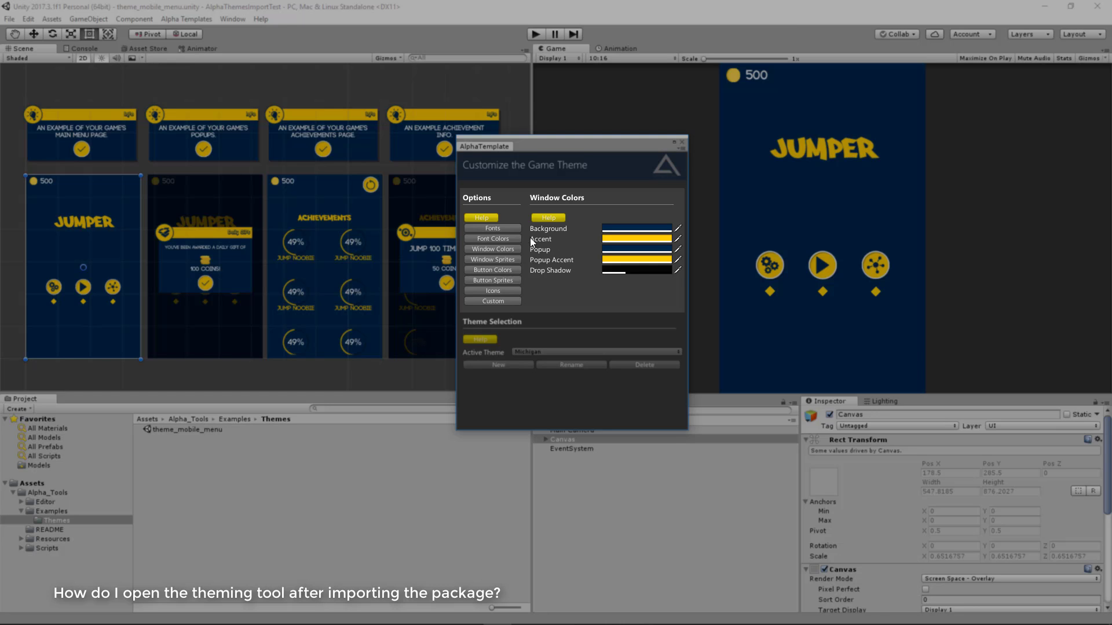
pyautogui.click(502, 267)
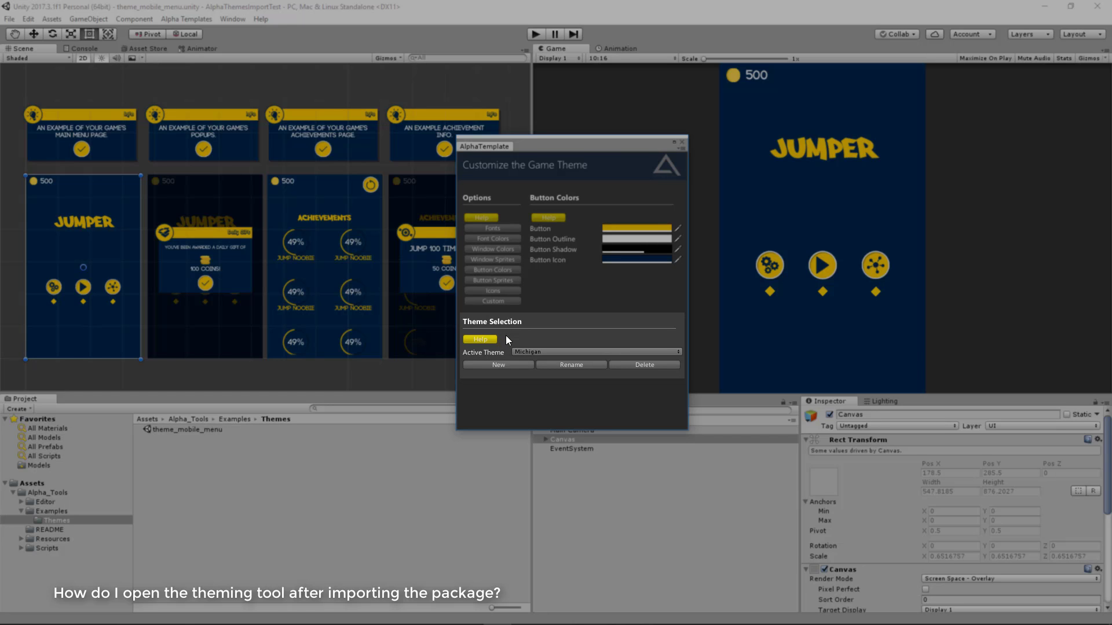
pyautogui.click(527, 350)
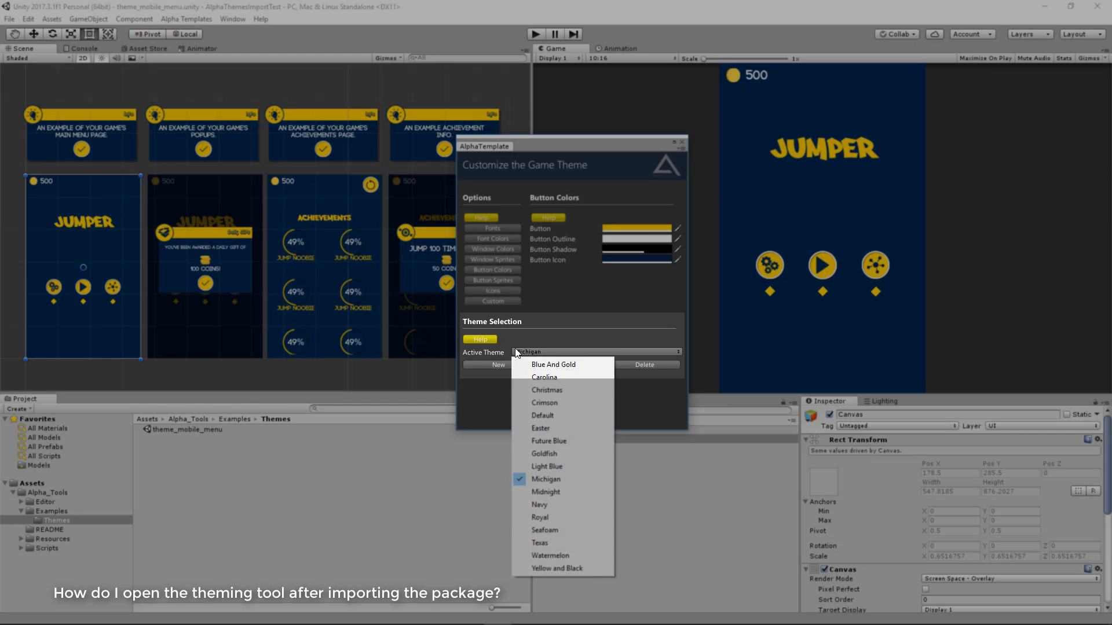
pyautogui.click(517, 342)
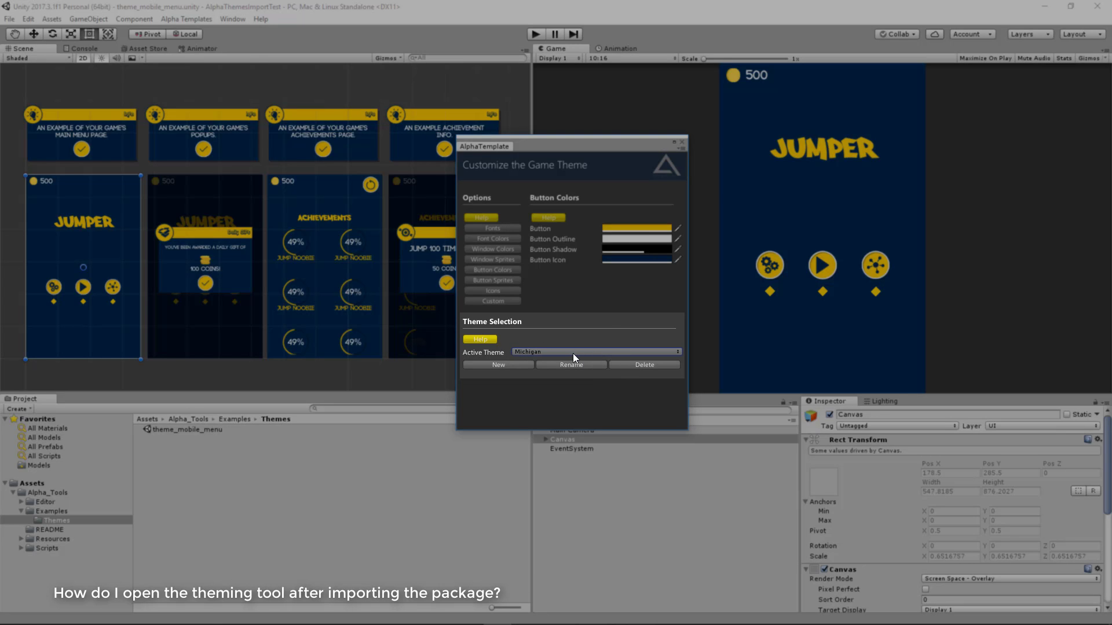
# Move the theming window aside and preview the Blue And Gold, Carolina and Christmas themes in turn
pyautogui.moveTo(568, 154); pyautogui.dragTo(653, 161)
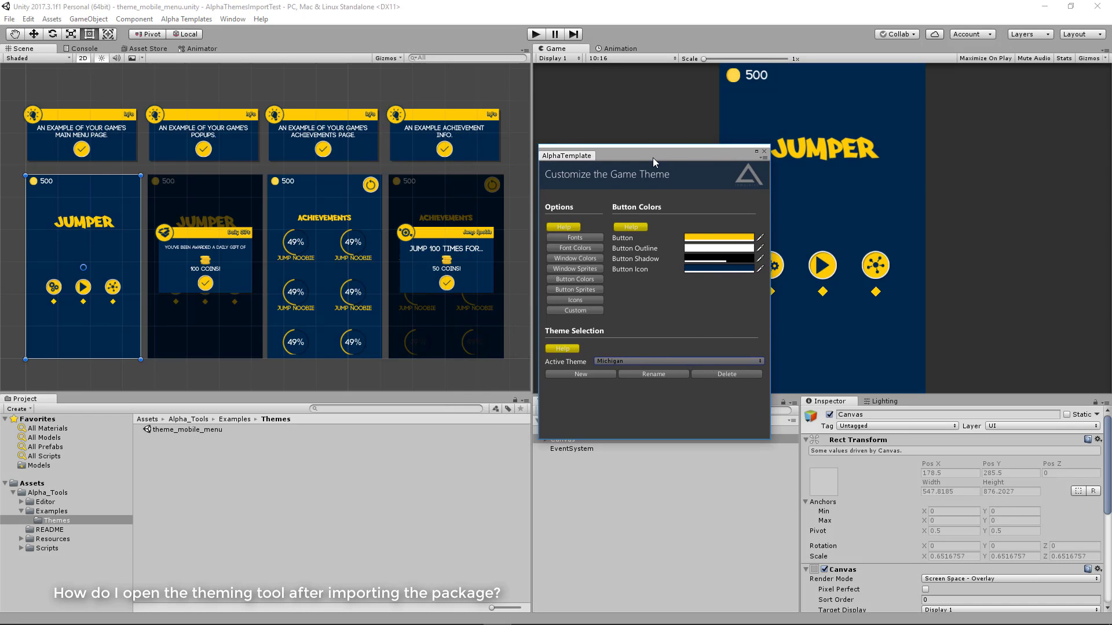
pyautogui.click(629, 361)
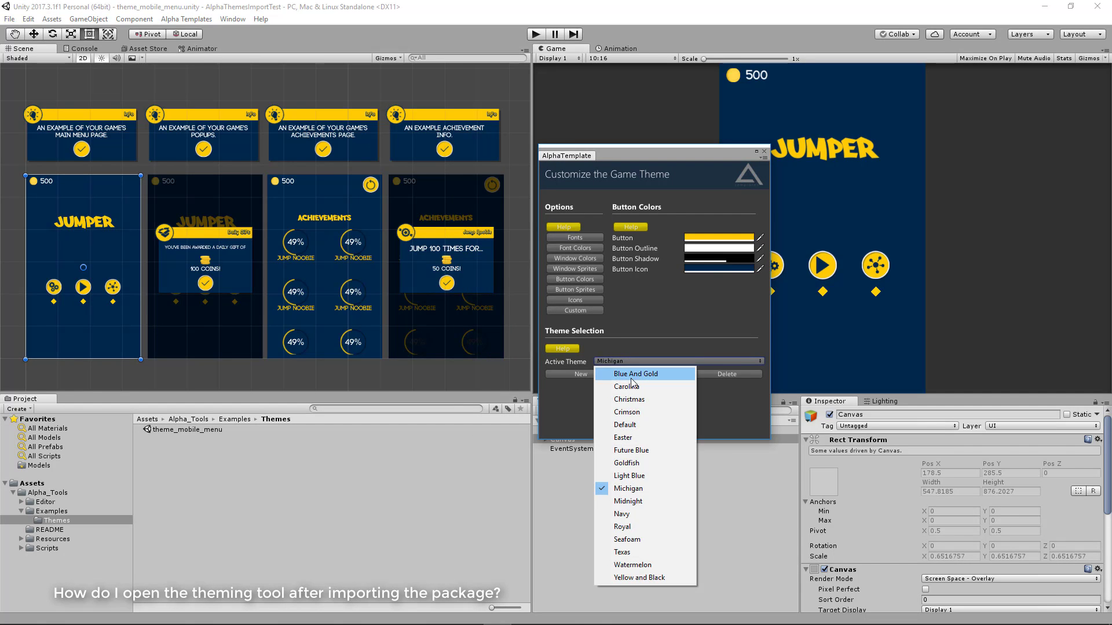
pyautogui.click(630, 367)
pyautogui.click(630, 361)
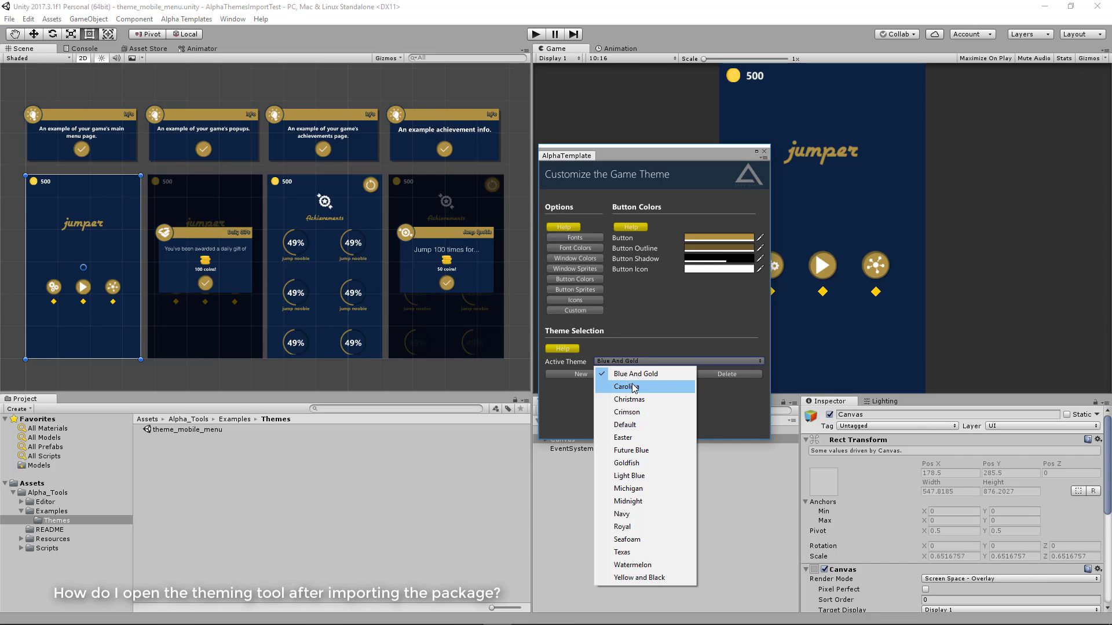
pyautogui.click(633, 387)
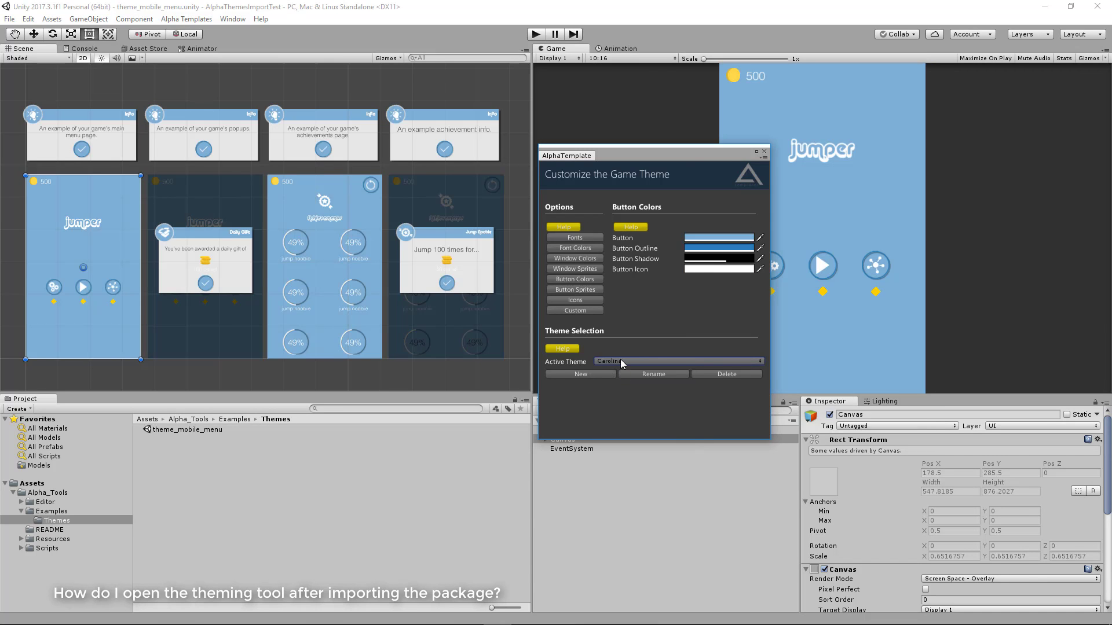
pyautogui.click(623, 362)
pyautogui.click(631, 399)
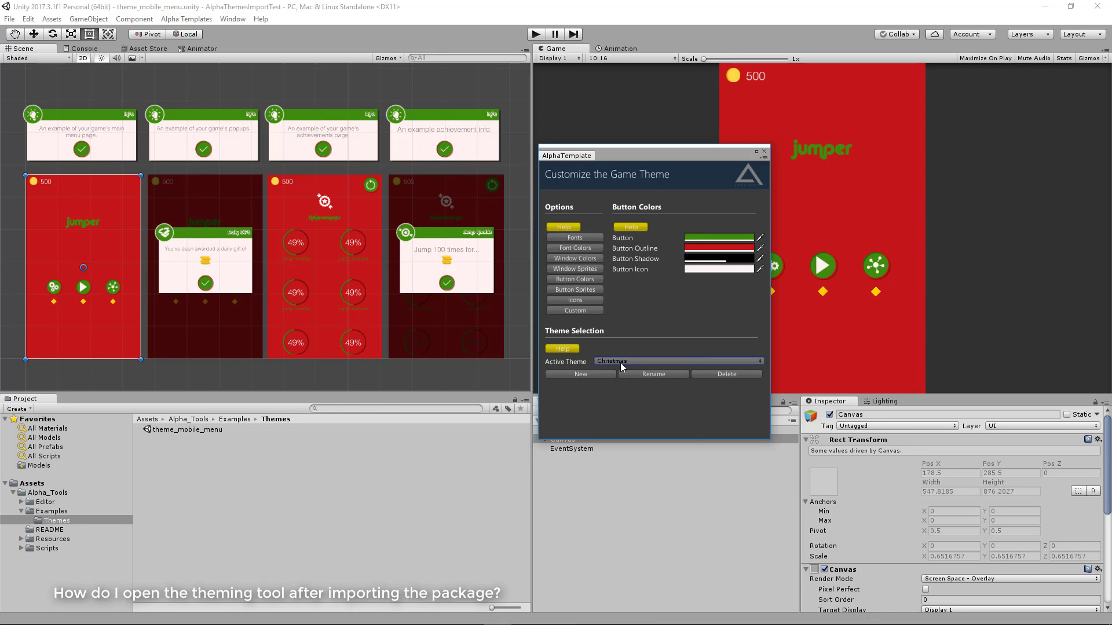
# Preview the Crimson, Default and Easter themes in turn on the example menu pages
pyautogui.click(624, 367)
pyautogui.click(630, 415)
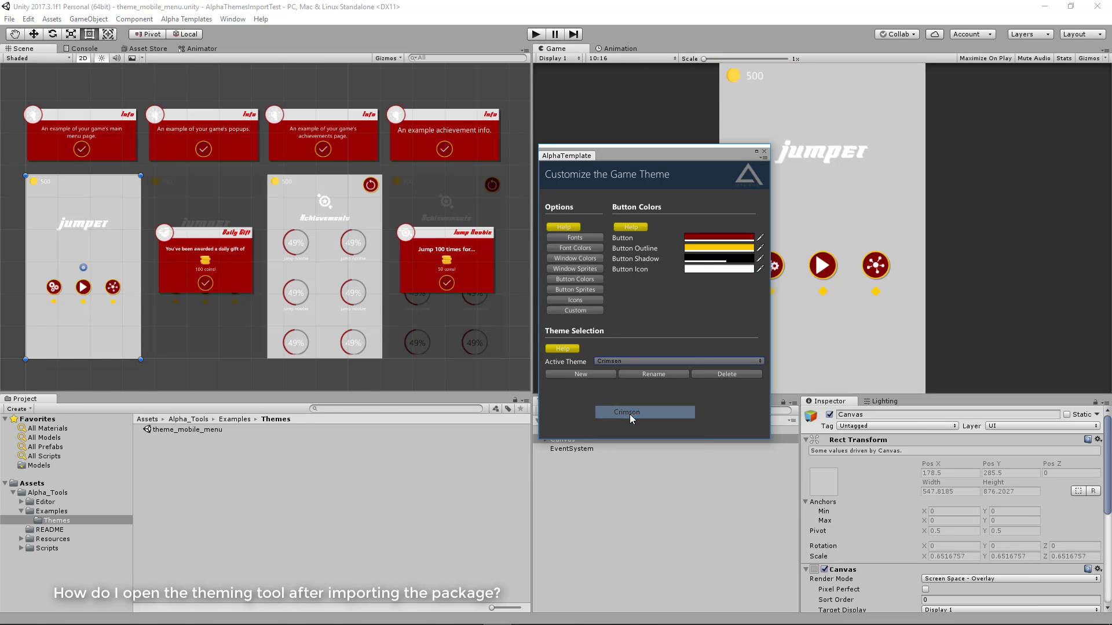
pyautogui.click(624, 361)
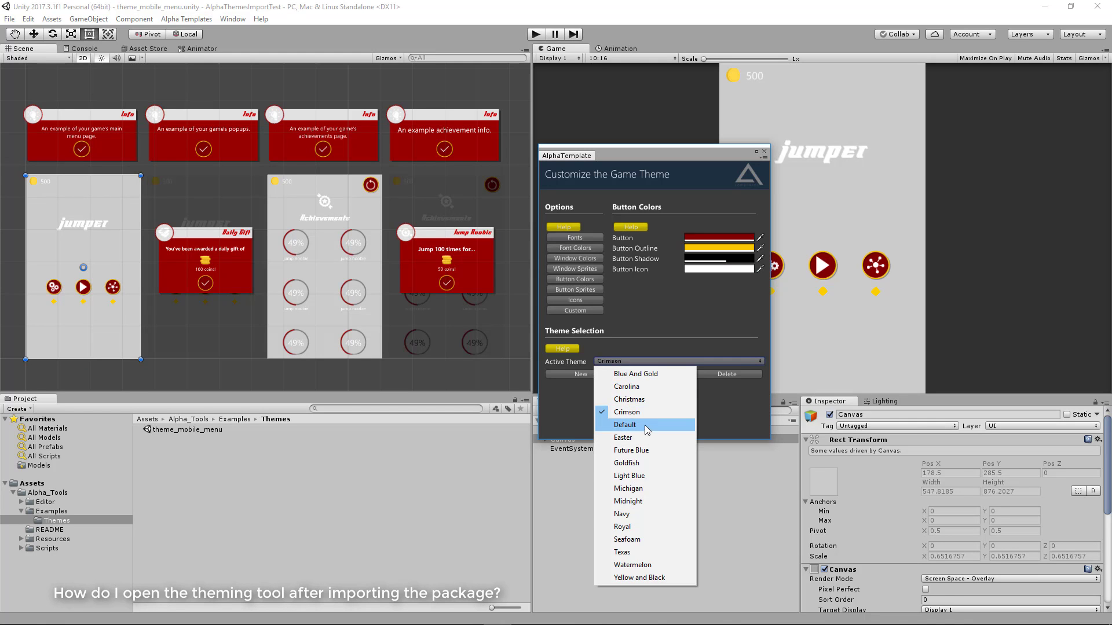
pyautogui.click(644, 426)
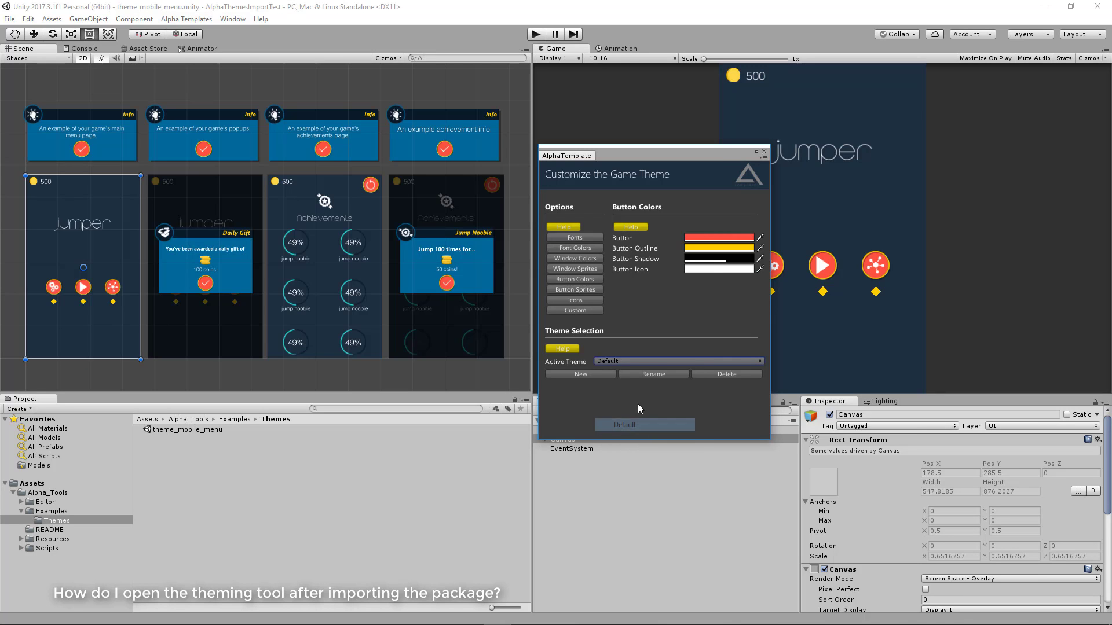
pyautogui.click(622, 359)
pyautogui.click(631, 437)
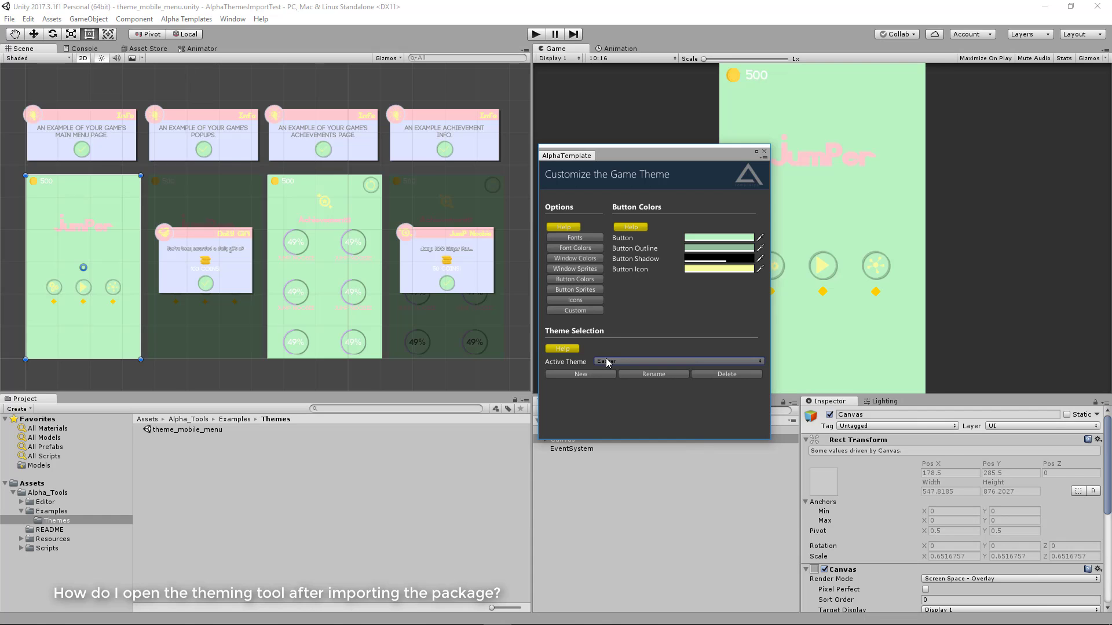
# Set the active theme to Future Blue and move the theming window clear of the Hierarchy
pyautogui.click(608, 361)
pyautogui.click(640, 450)
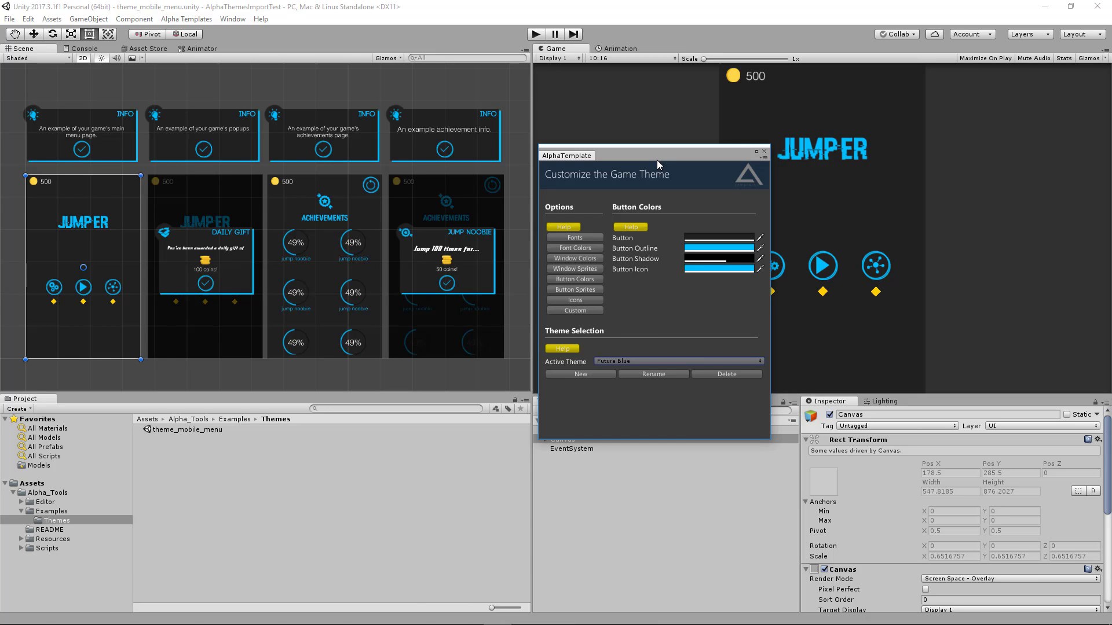
pyautogui.moveTo(629, 154); pyautogui.dragTo(599, 145)
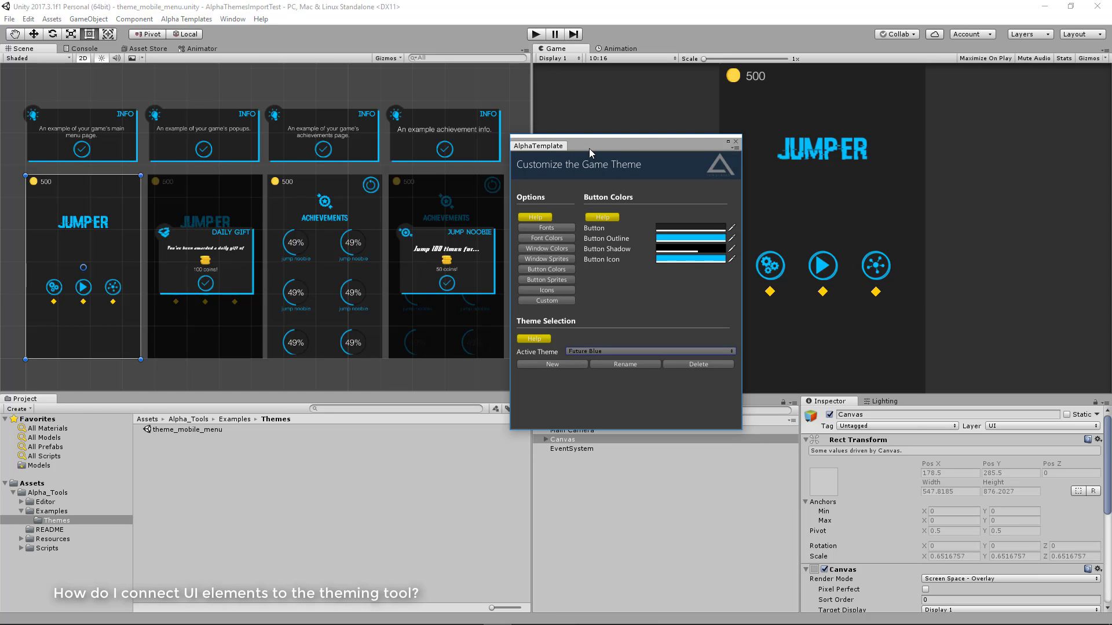
pyautogui.moveTo(589, 148); pyautogui.dragTo(587, 108)
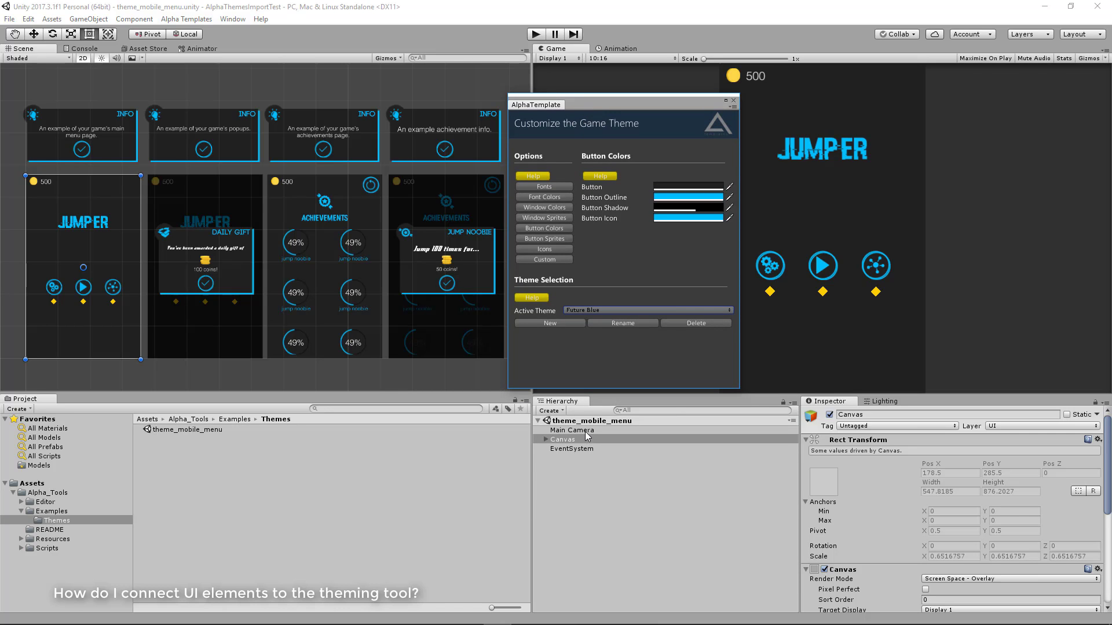
# Create a new scene named test in the Examples/Themes folder and open it
pyautogui.scroll(-1, 447, 356)
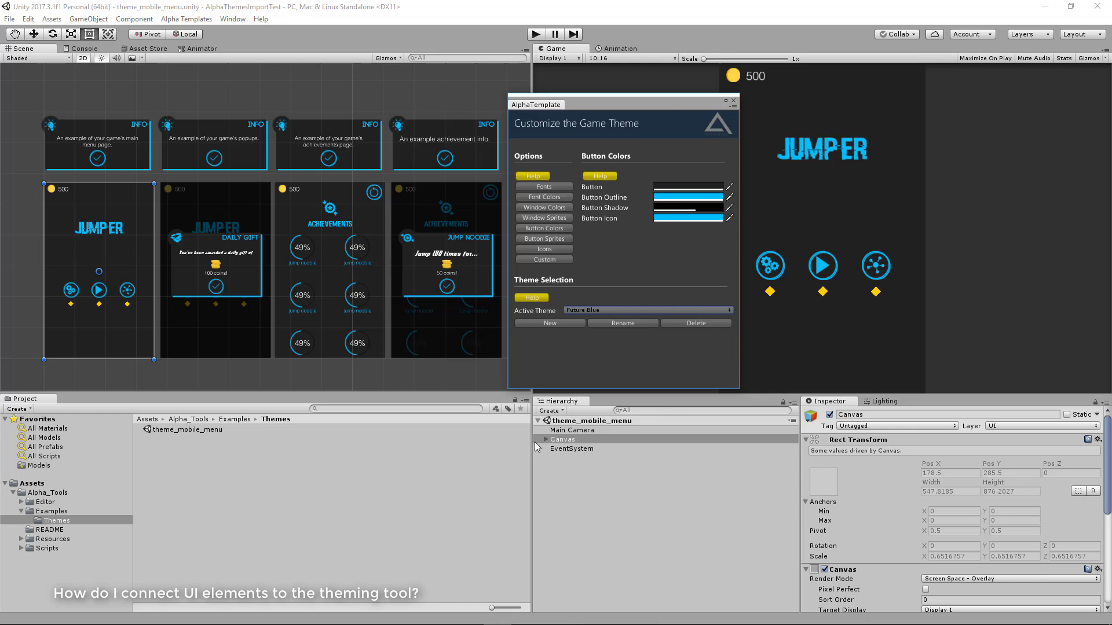
pyautogui.rightClick(197, 466)
pyautogui.moveTo(290, 237)
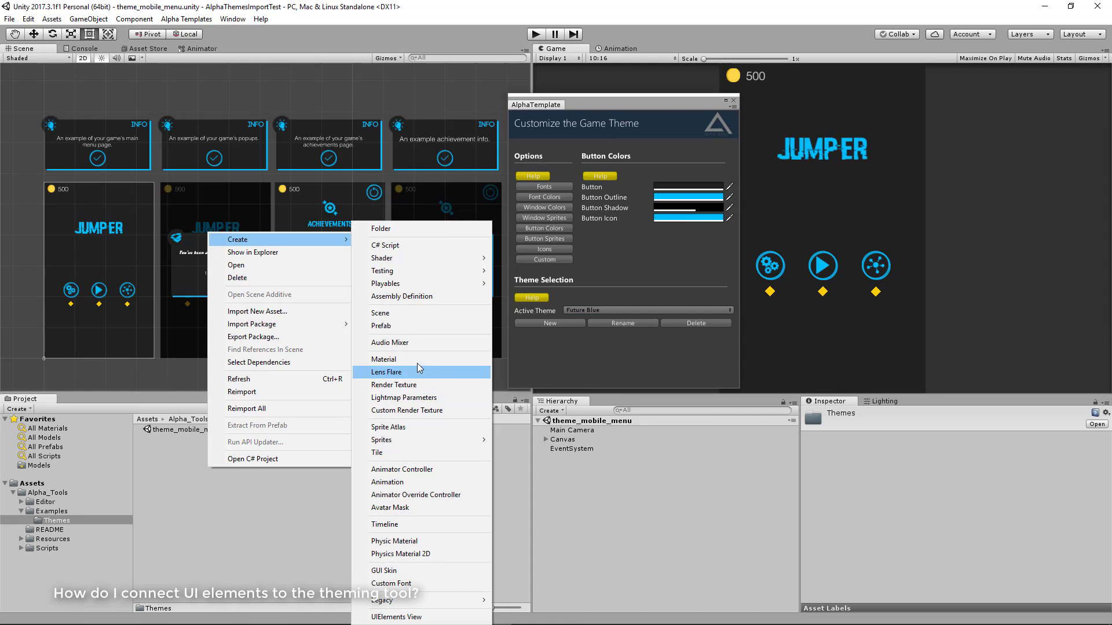
pyautogui.click(405, 313)
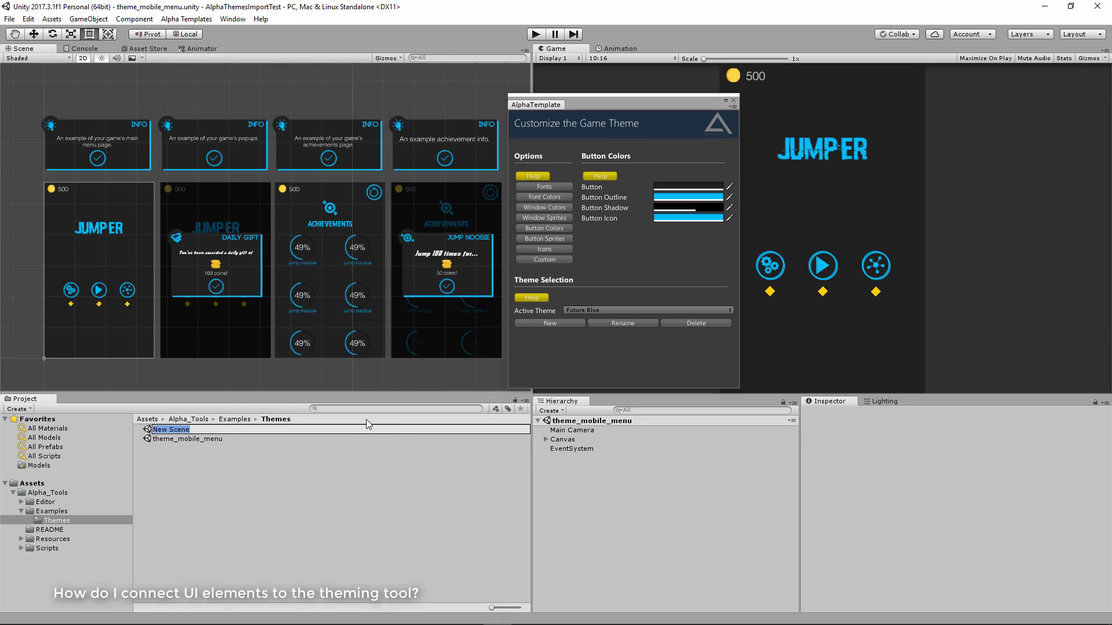
pyautogui.write('test')
pyautogui.press('Return')
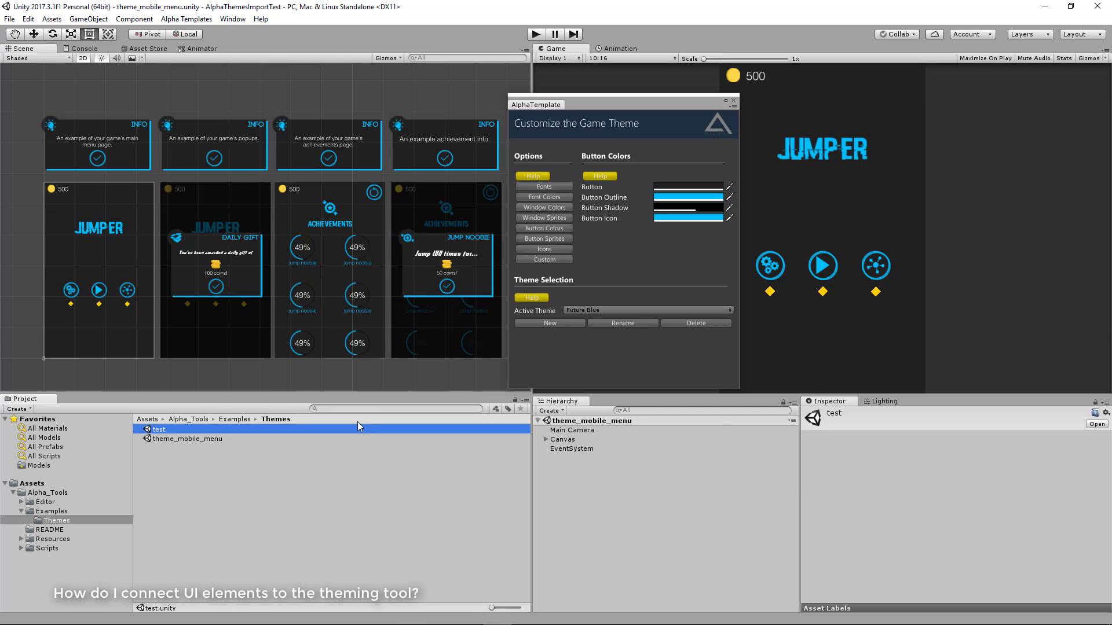
pyautogui.doubleClick(348, 429)
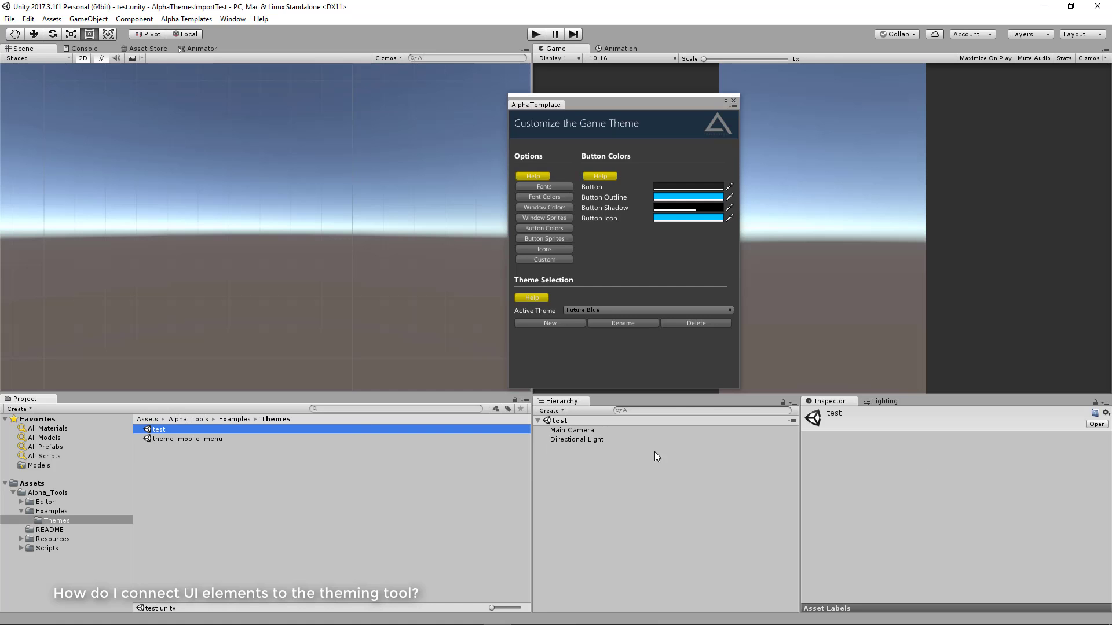
# Add a UI Canvas to the test scene
pyautogui.rightClick(638, 455)
pyautogui.moveTo(691, 421)
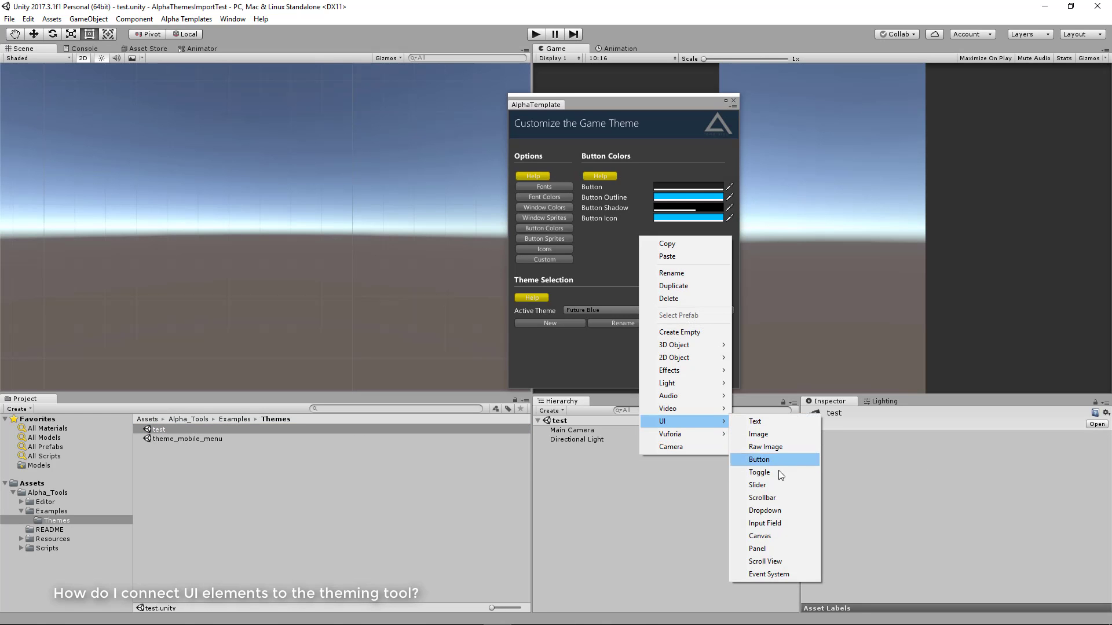
pyautogui.click(765, 536)
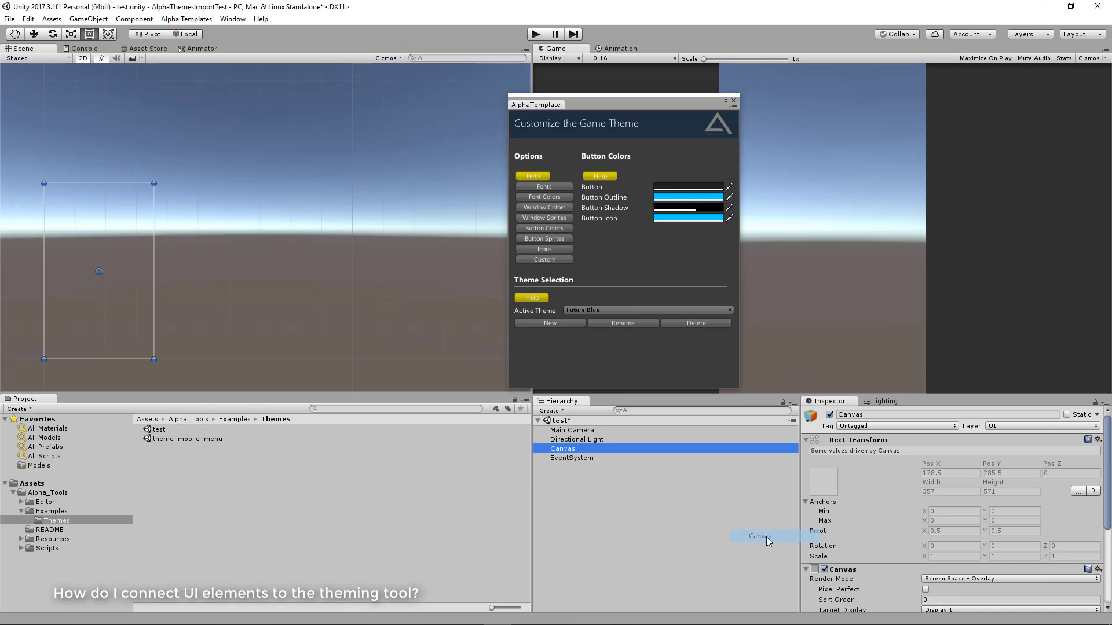
# Add a UI Image as a child of the Canvas and name it bg
pyautogui.rightClick(574, 449)
pyautogui.moveTo(631, 413)
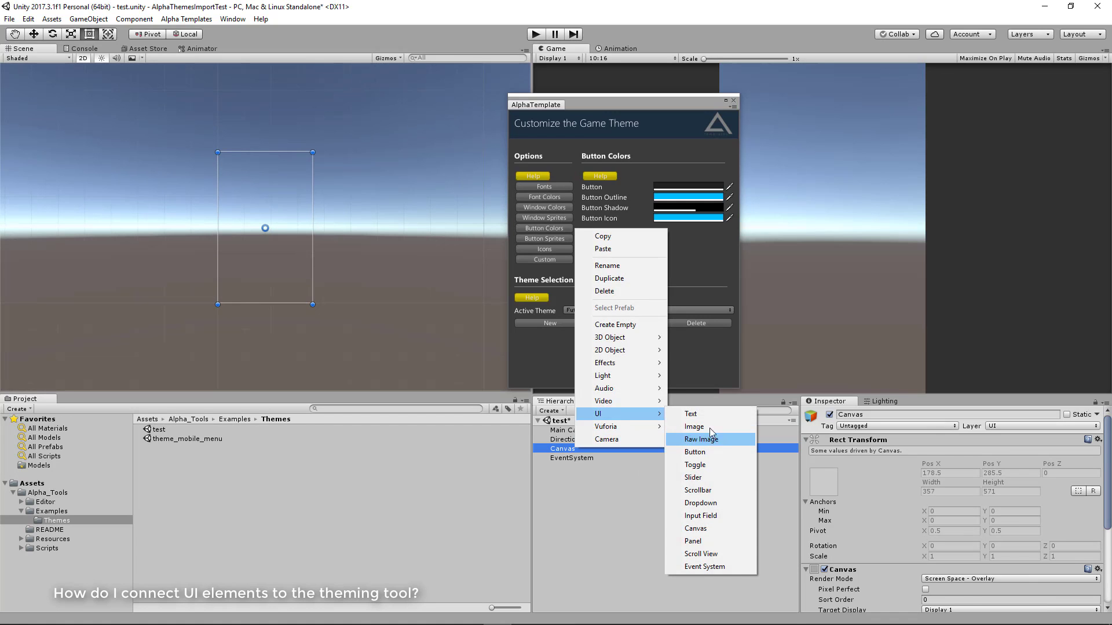
pyautogui.click(695, 427)
pyautogui.click(872, 415)
pyautogui.write('b')
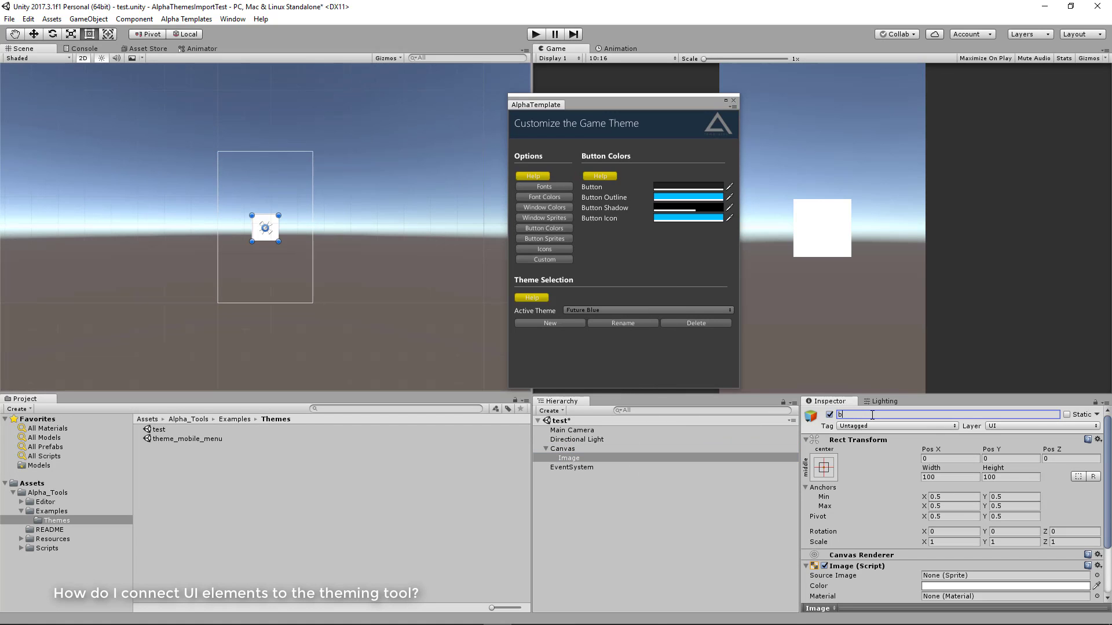
pyautogui.write('g')
pyautogui.press('Return')
# Stretch the bg image in both directions to fill the whole Canvas, leaving its color as is
pyautogui.click(832, 469)
pyautogui.keyDown('alt'); pyautogui.click(947, 439); pyautogui.keyUp('alt')
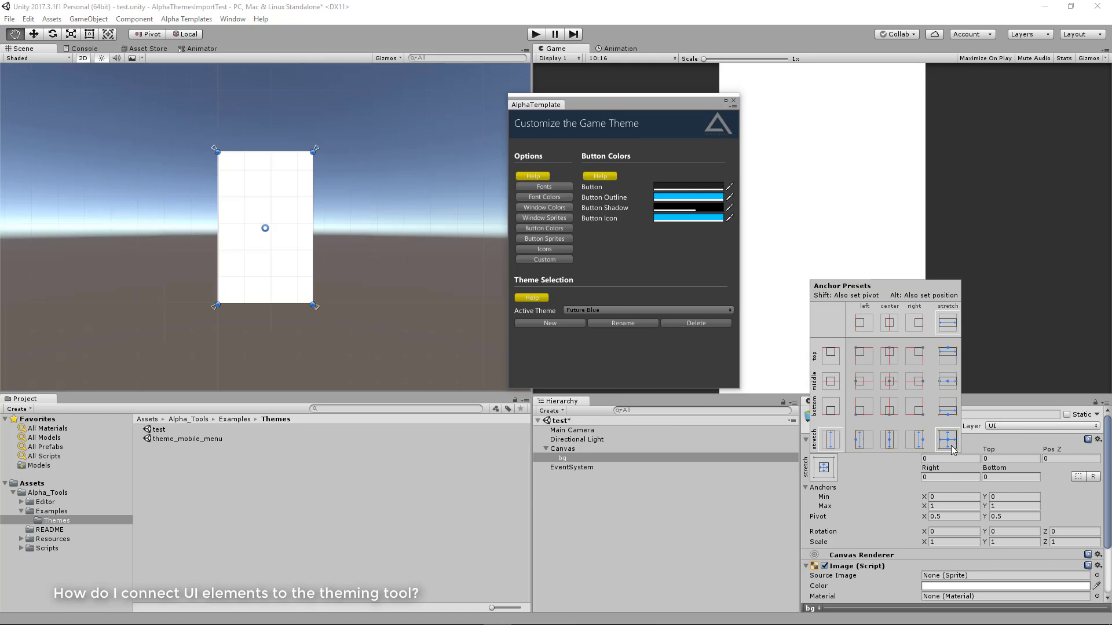
pyautogui.click(972, 586)
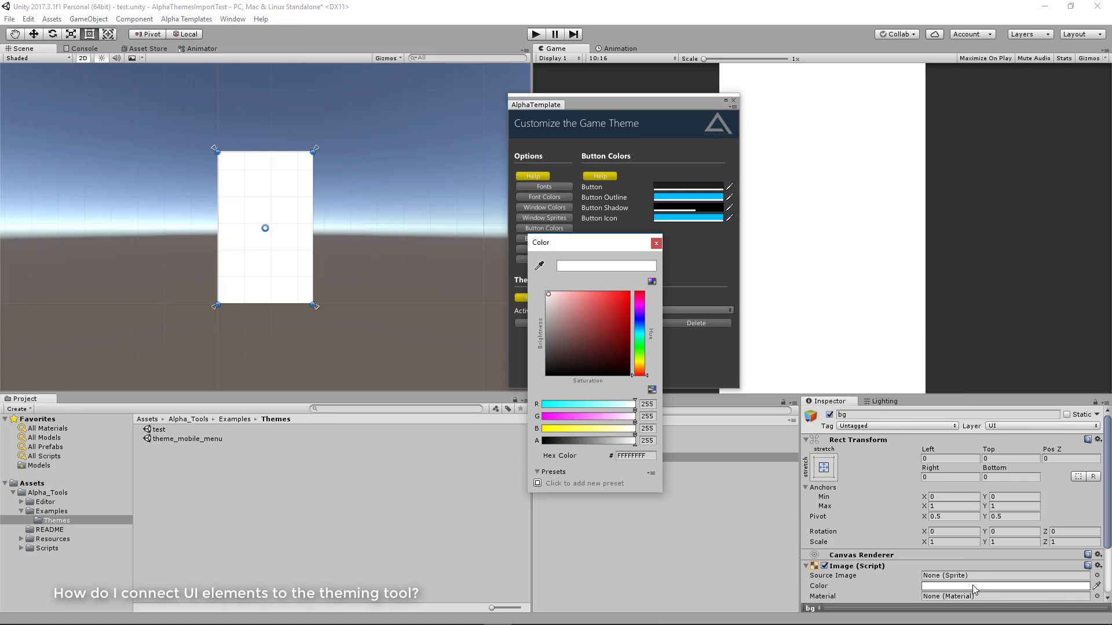
pyautogui.click(656, 243)
# Add a UI Text element as a child of bg and set its text to "Game Title"
pyautogui.rightClick(575, 460)
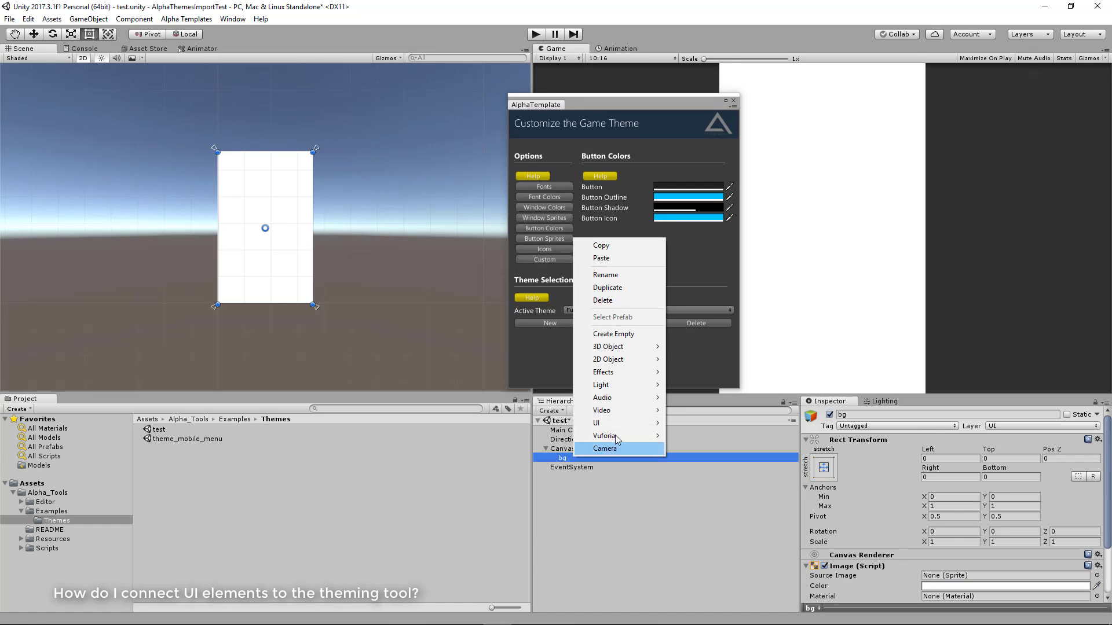
pyautogui.moveTo(617, 423)
pyautogui.click(707, 423)
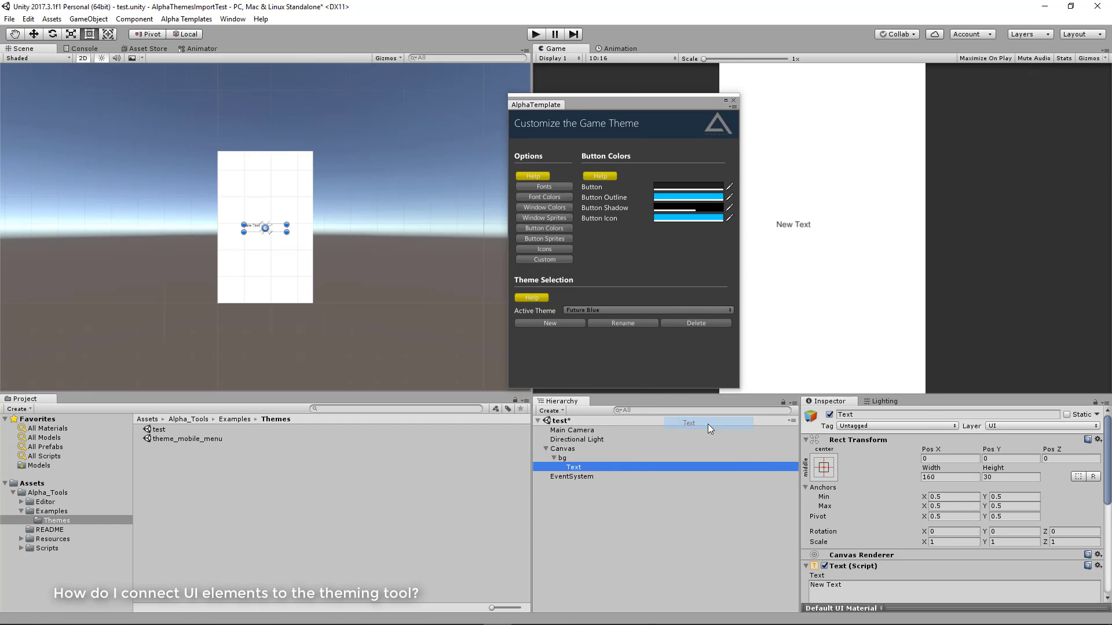
pyautogui.click(856, 585)
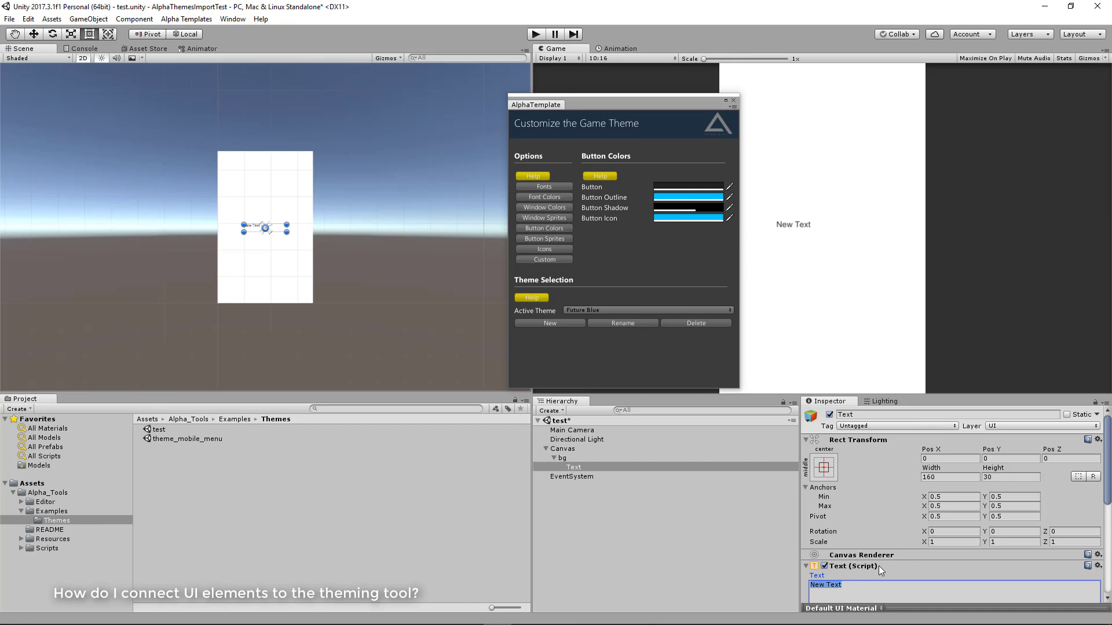
pyautogui.write('Game Title')
pyautogui.press('Return')
# Center the Game Title text horizontally and vertically within its box
pyautogui.scroll(-3, 916, 551)
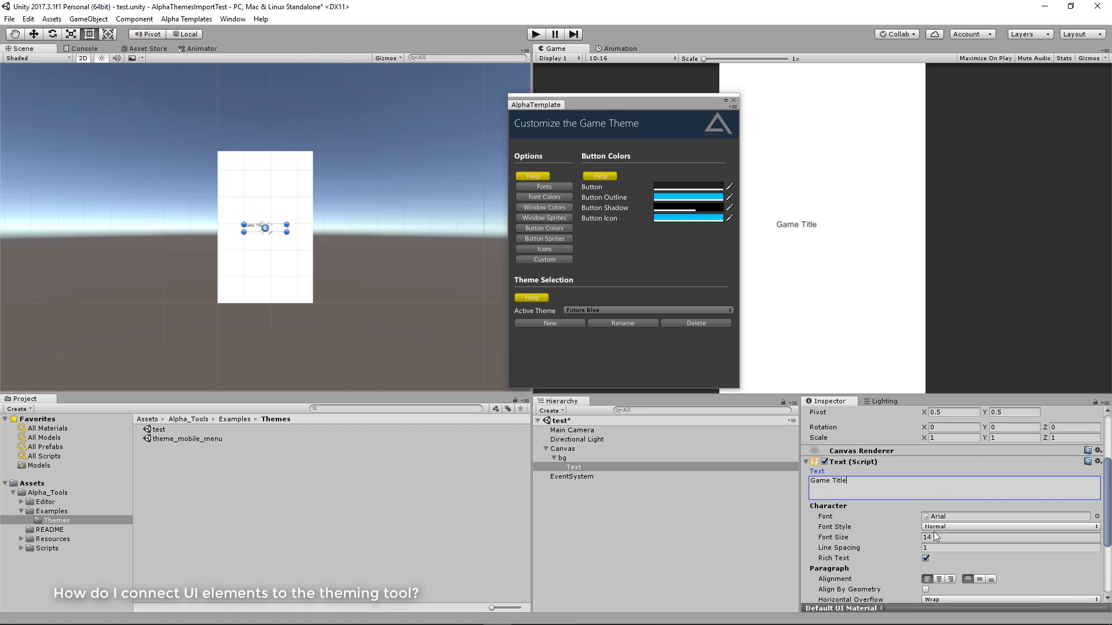
pyautogui.scroll(-2, 955, 510)
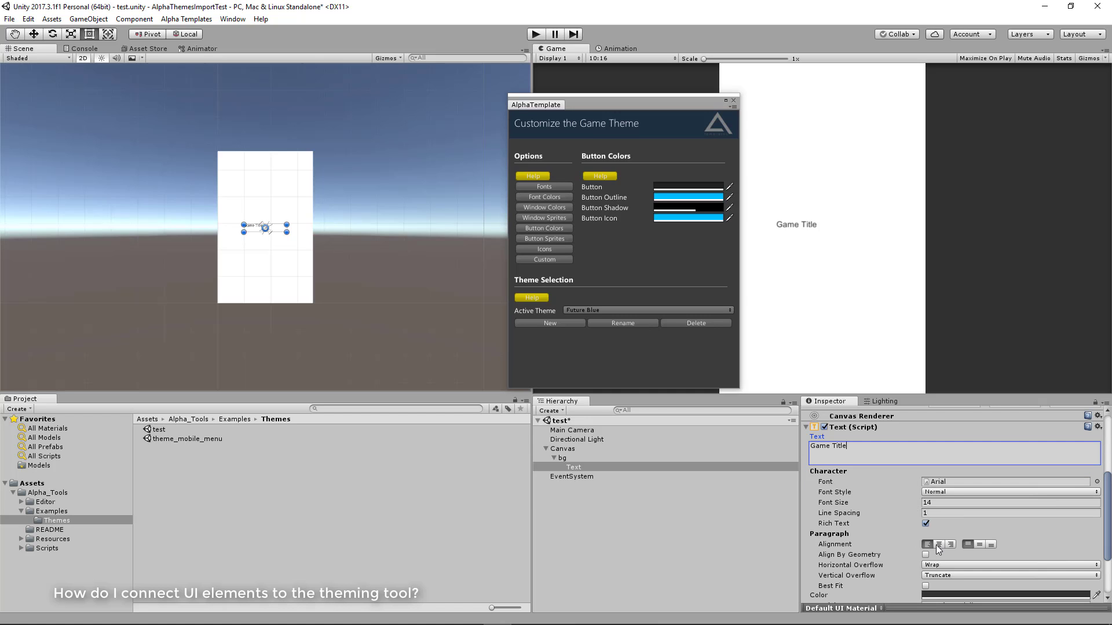
pyautogui.click(939, 544)
pyautogui.click(979, 545)
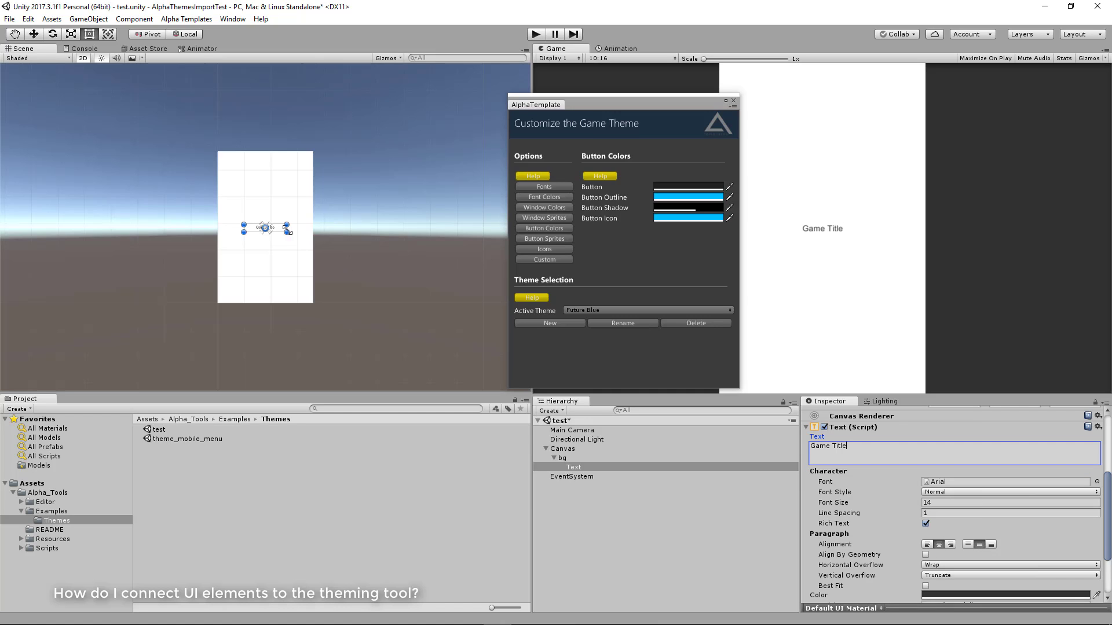
pyautogui.scroll(5, 266, 231)
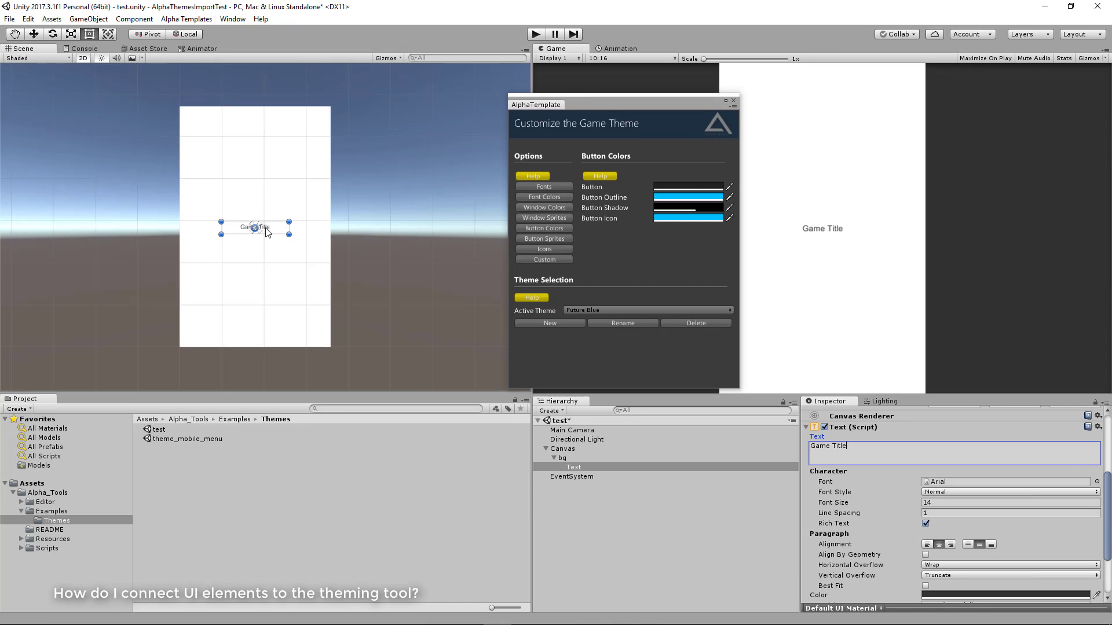
# Move the Game Title text up to the upper part of the bg image, keeping it horizontally centered
pyautogui.moveTo(267, 231); pyautogui.dragTo(266, 132)
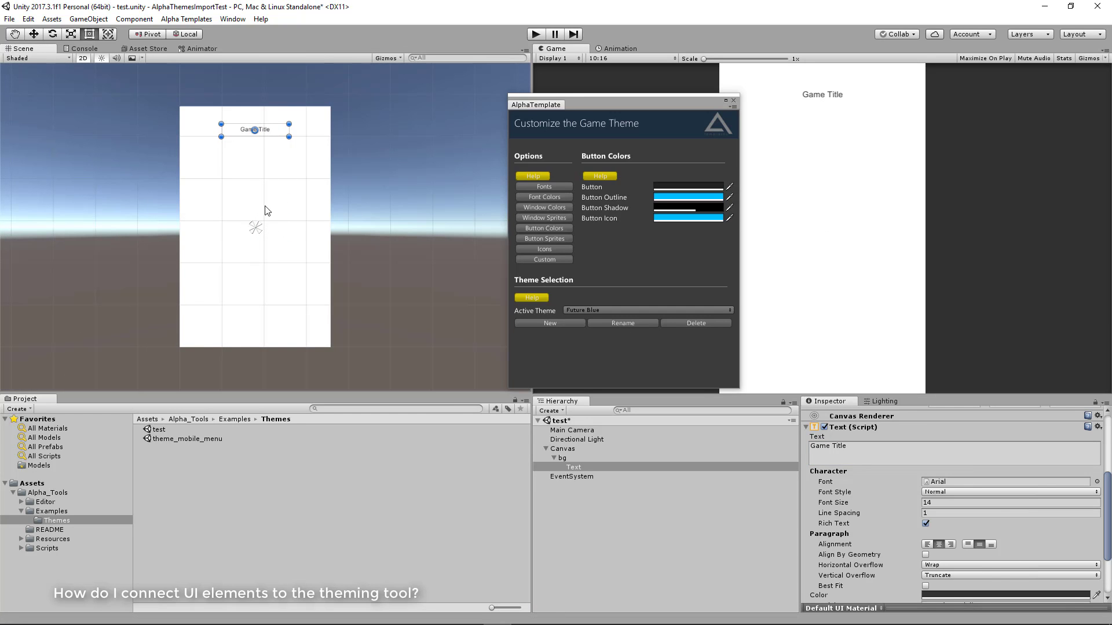
pyautogui.moveTo(329, 148); pyautogui.dragTo(404, 155, button='middle')
pyautogui.scroll(3, 369, 245)
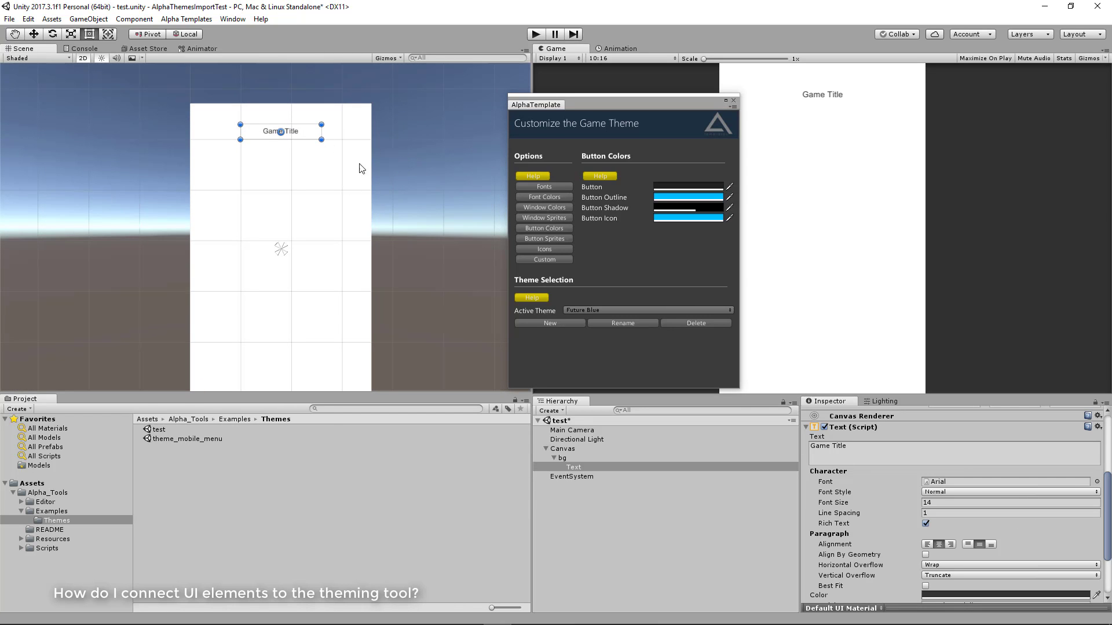
pyautogui.moveTo(335, 168); pyautogui.dragTo(312, 136, button='middle')
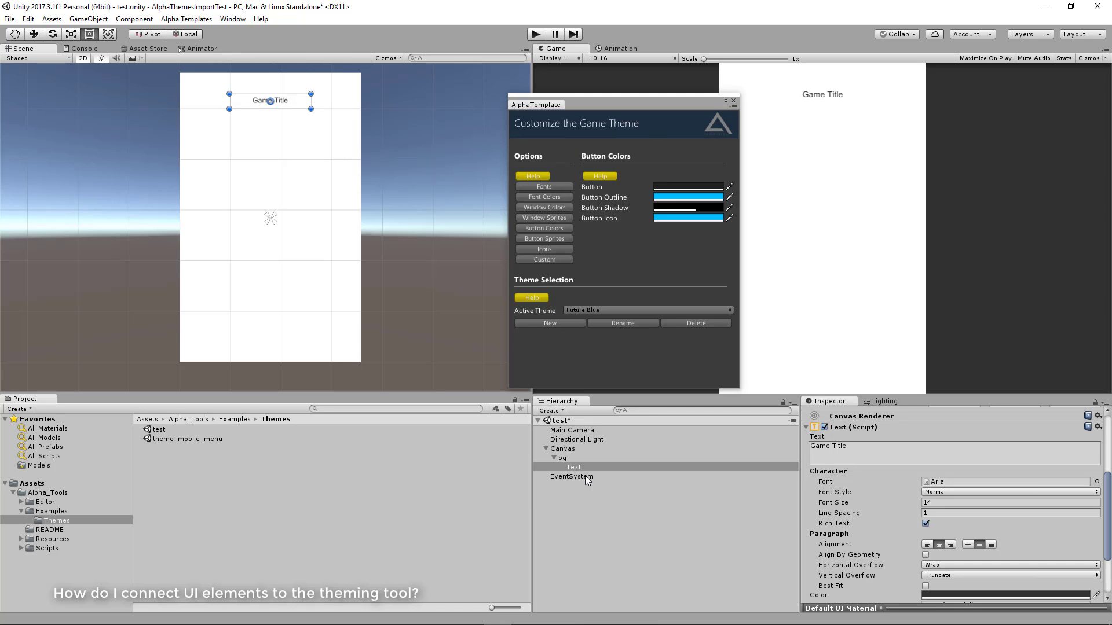
# Add a Theme Item component to the bg image
pyautogui.click(566, 459)
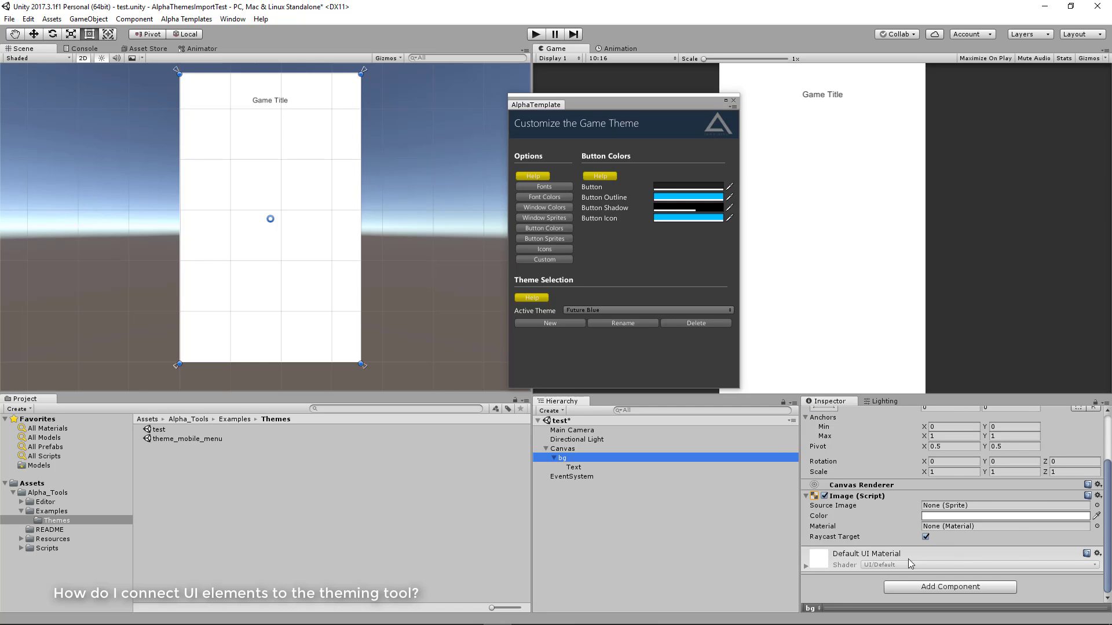
pyautogui.click(909, 586)
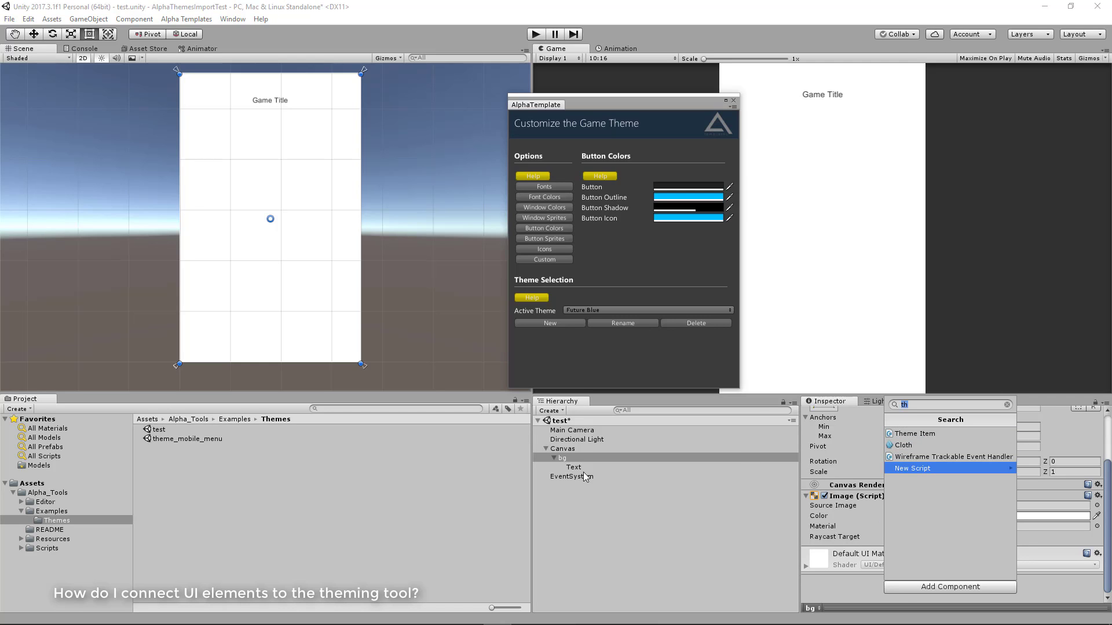
pyautogui.click(928, 435)
pyautogui.scroll(-2, 904, 559)
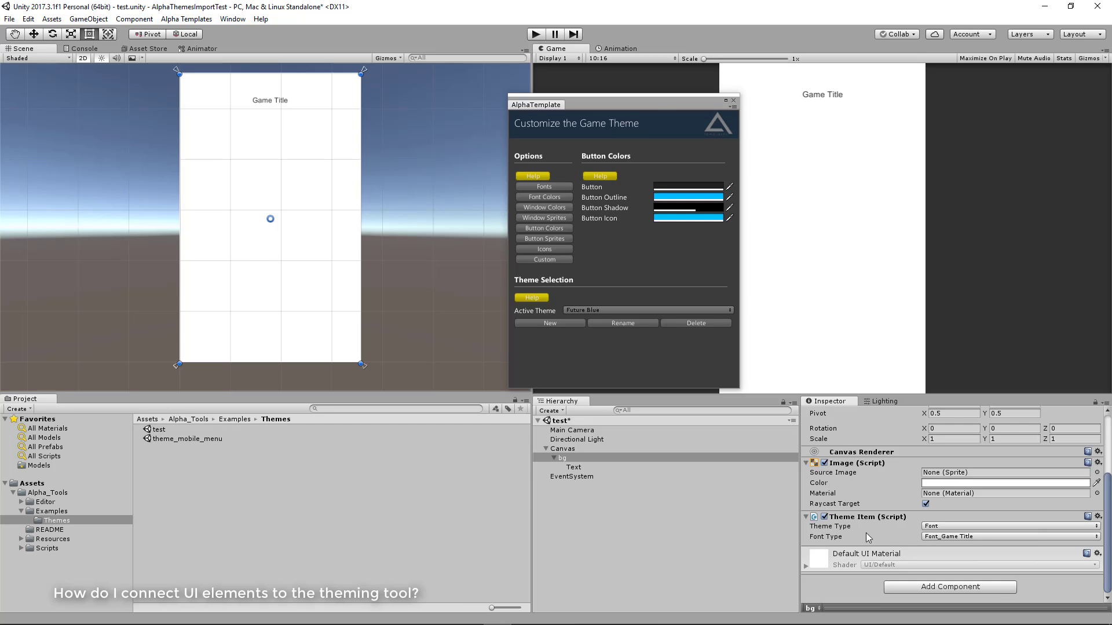
# Set bg's Theme Item to theme type Color with color type Color_Background
pyautogui.click(929, 527)
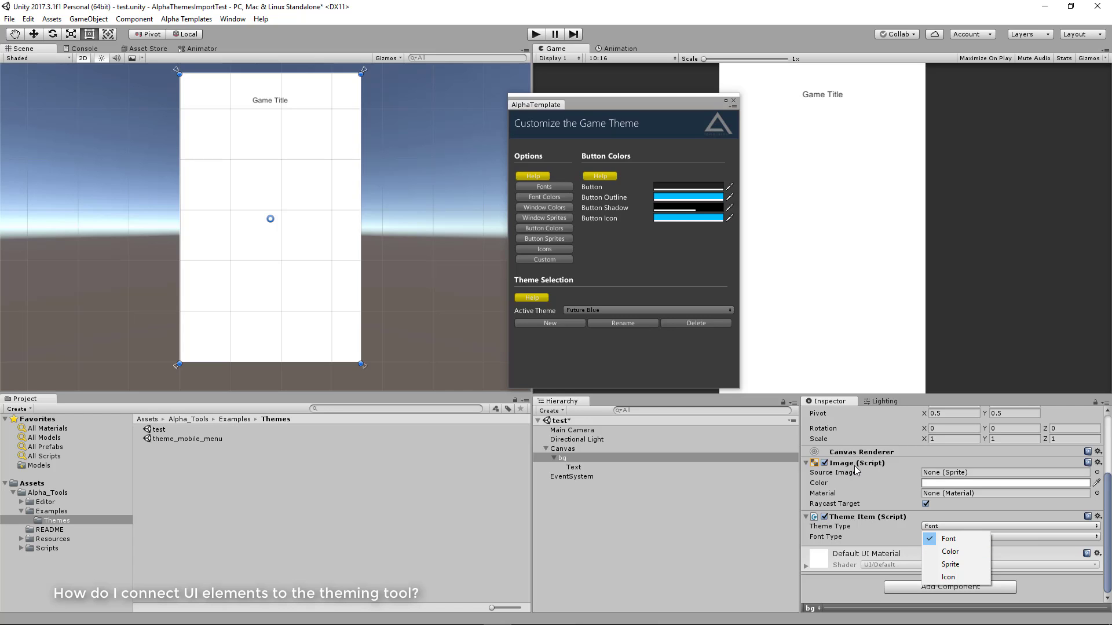
pyautogui.click(951, 553)
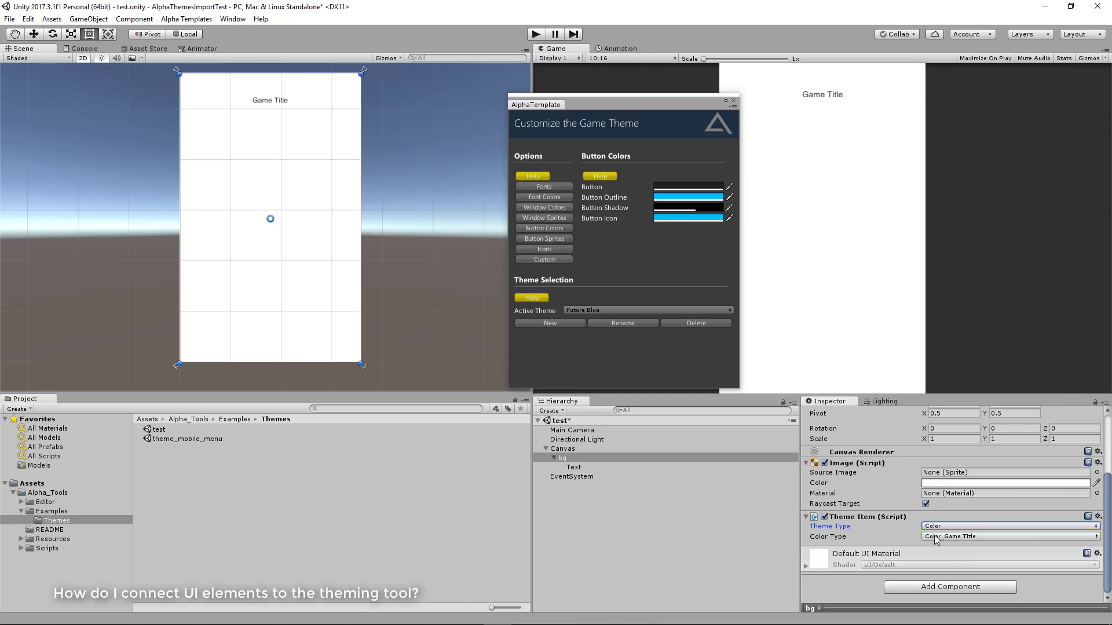
pyautogui.click(937, 539)
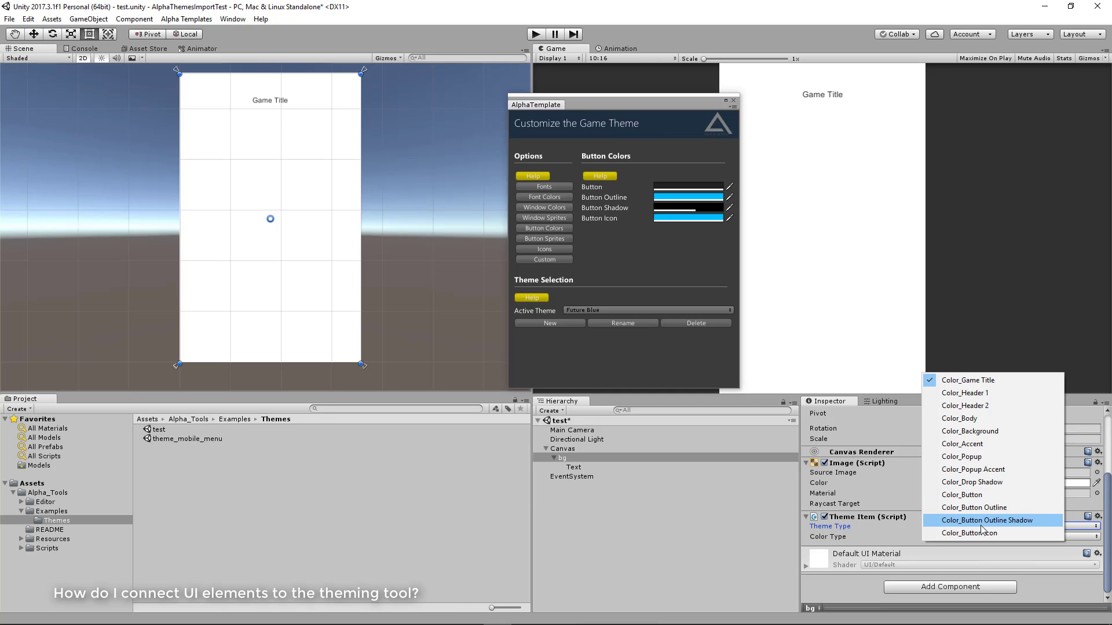
pyautogui.click(982, 433)
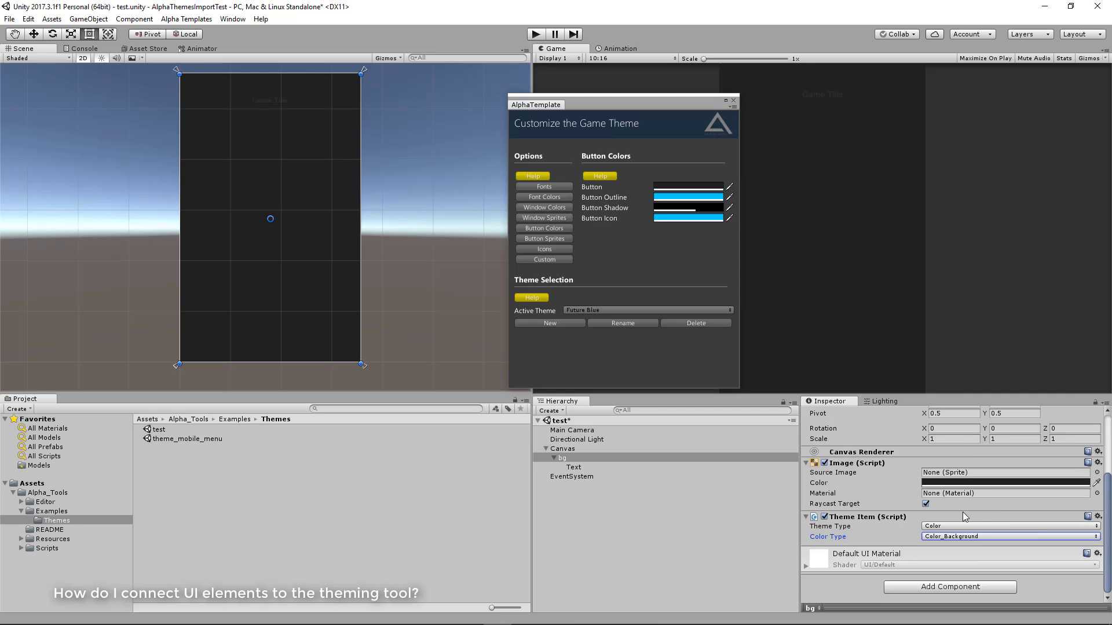
# Make the Future Blue theme's Background window color a slightly lighter dark grey
pyautogui.moveTo(616, 106); pyautogui.dragTo(565, 112)
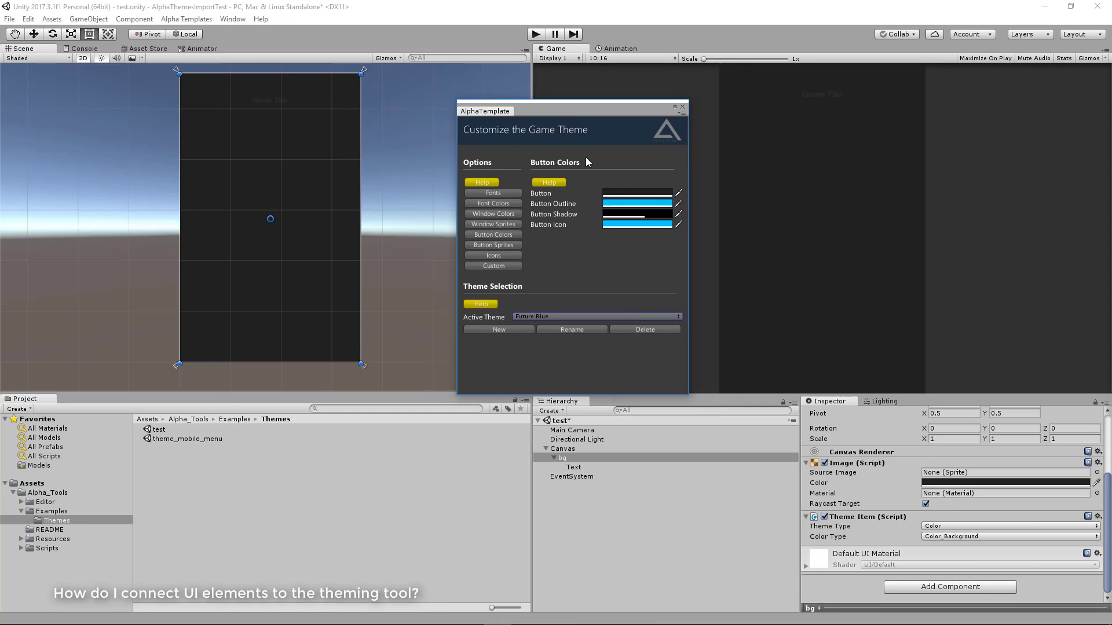
pyautogui.click(493, 213)
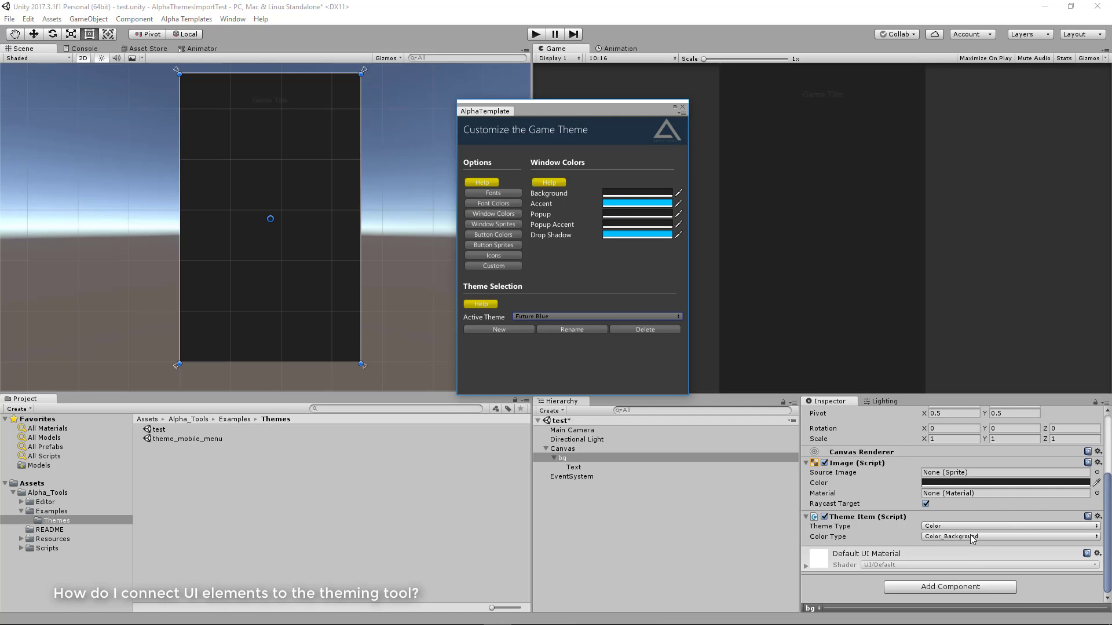
pyautogui.click(615, 196)
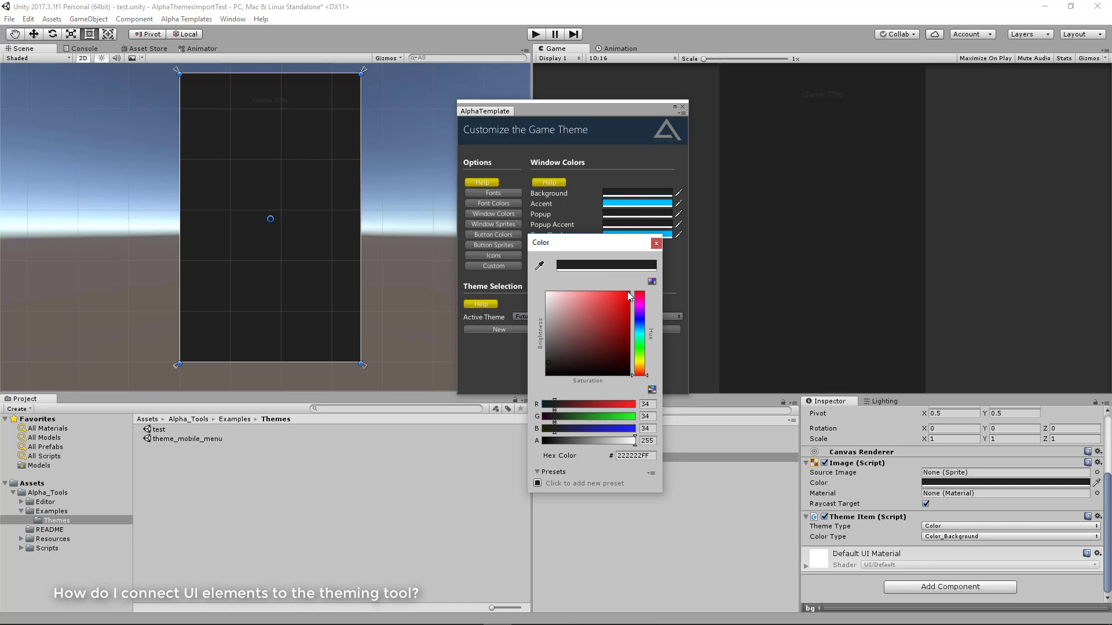
pyautogui.click(587, 184)
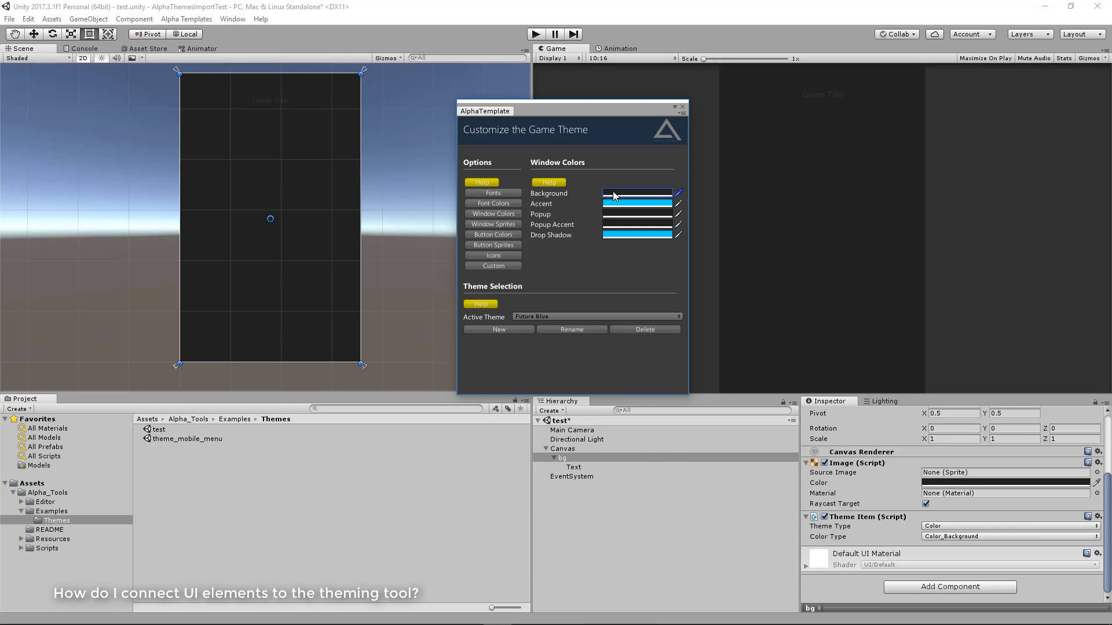
pyautogui.click(614, 196)
pyautogui.moveTo(561, 327)
pyautogui.mouseDown()
pyautogui.moveTo(565, 297)
pyautogui.moveTo(563, 321)
pyautogui.moveTo(581, 310)
pyautogui.moveTo(533, 362)
pyautogui.mouseUp()
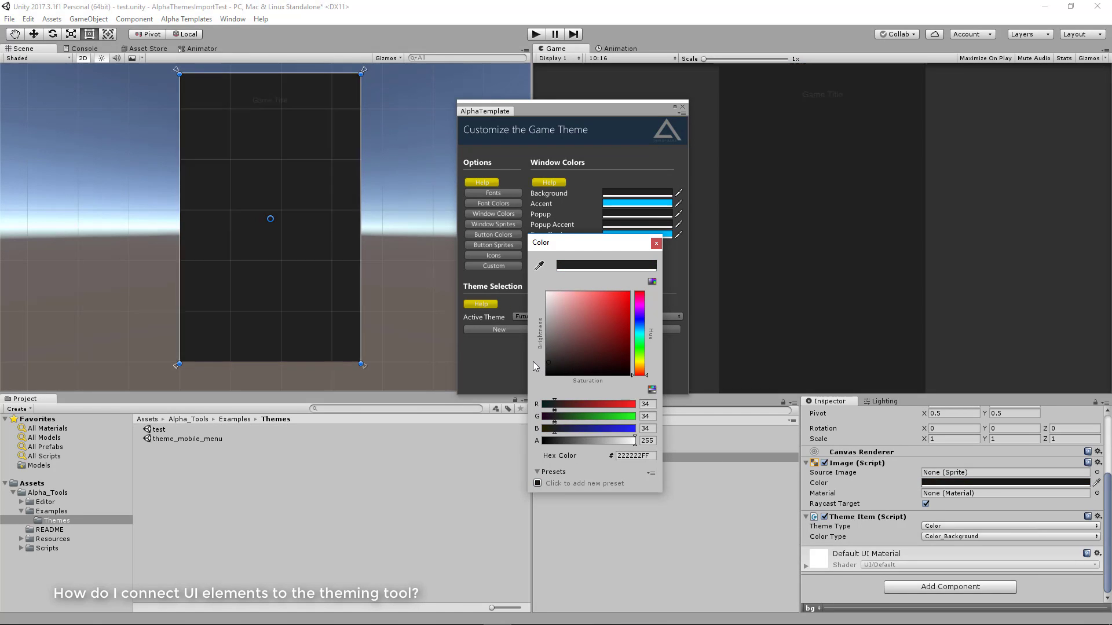
pyautogui.click(656, 243)
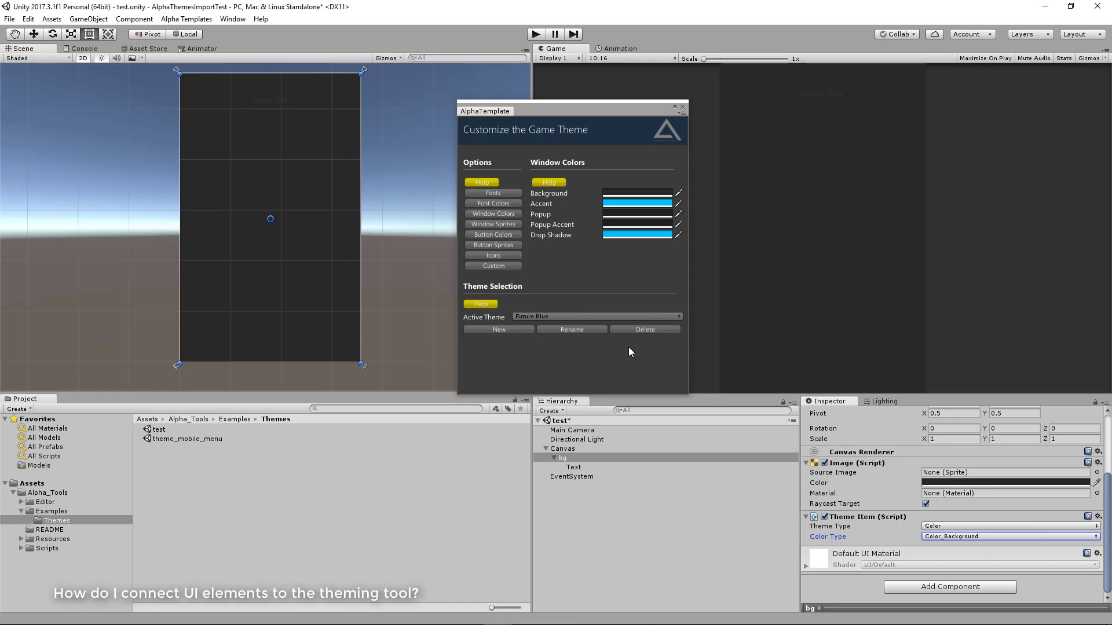
# Preview the bg image under other themes by making Carolina, Easter, Navy and Crimson active in turn
pyautogui.click(585, 316)
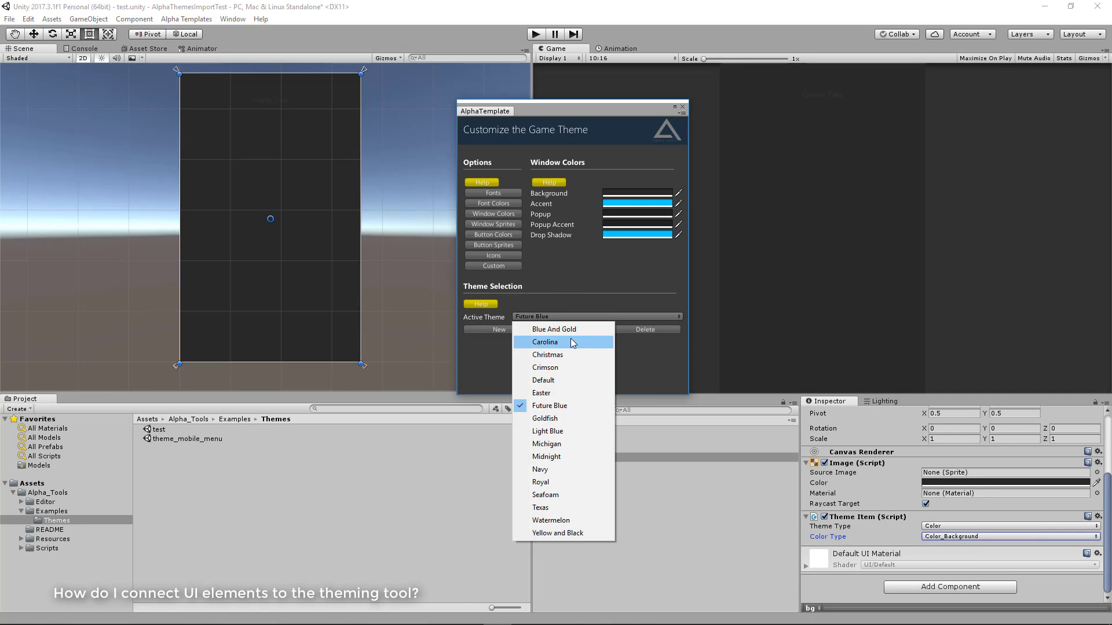
pyautogui.click(572, 343)
pyautogui.click(575, 318)
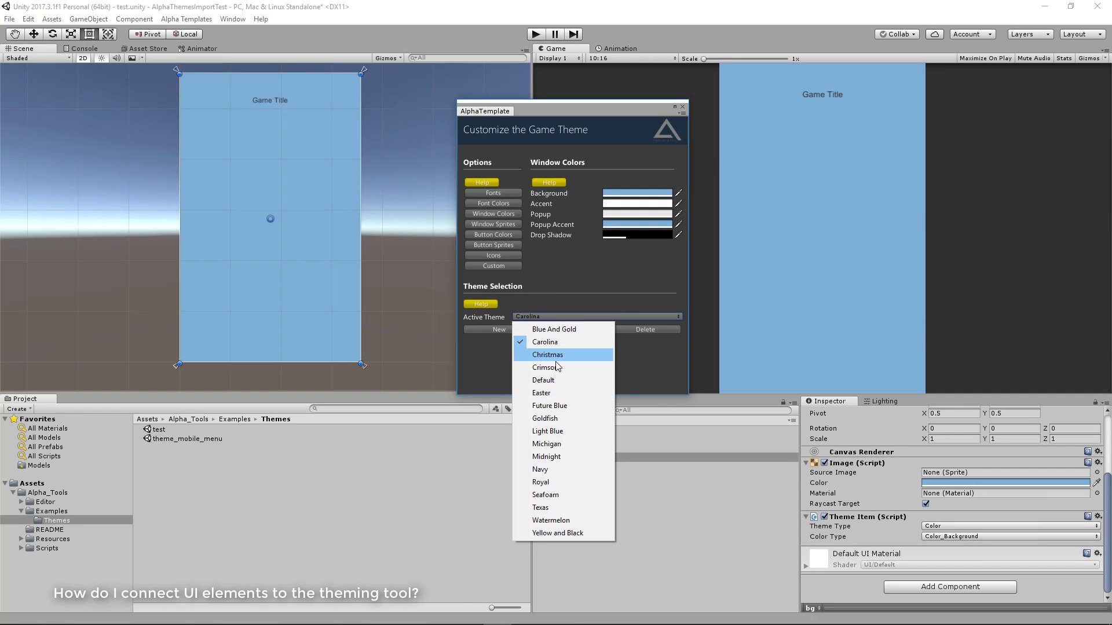
pyautogui.click(545, 393)
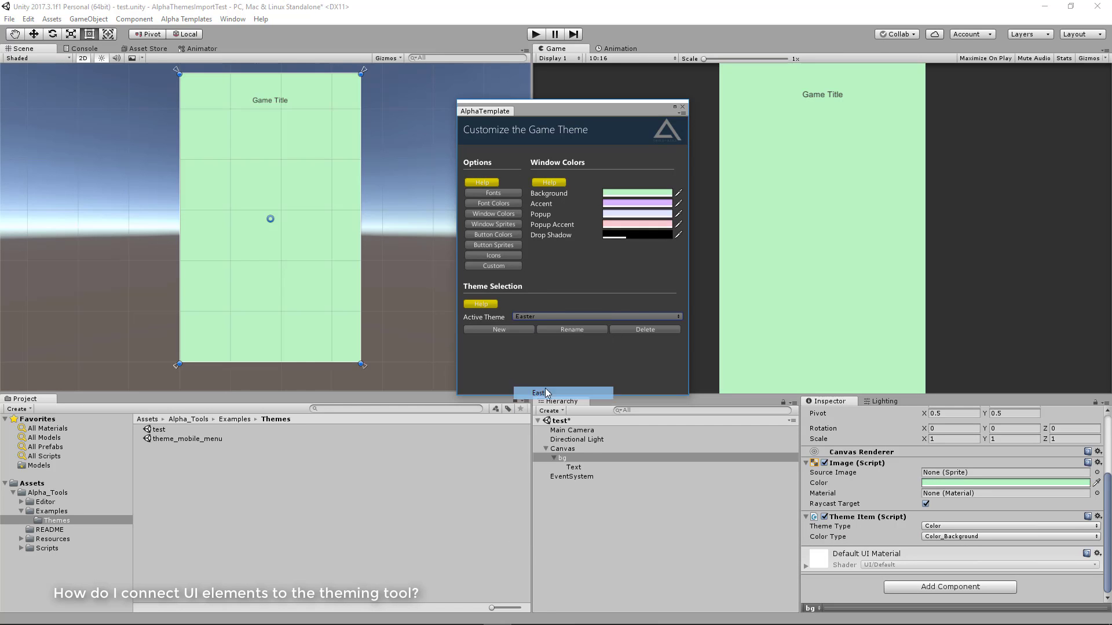
pyautogui.click(545, 318)
pyautogui.click(550, 468)
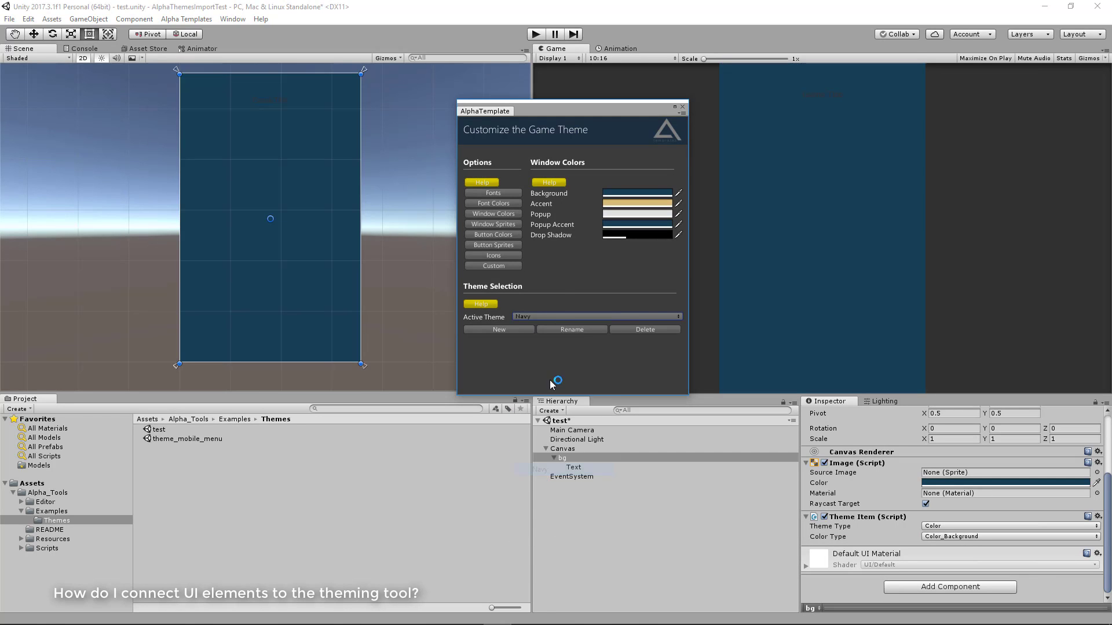
pyautogui.click(551, 318)
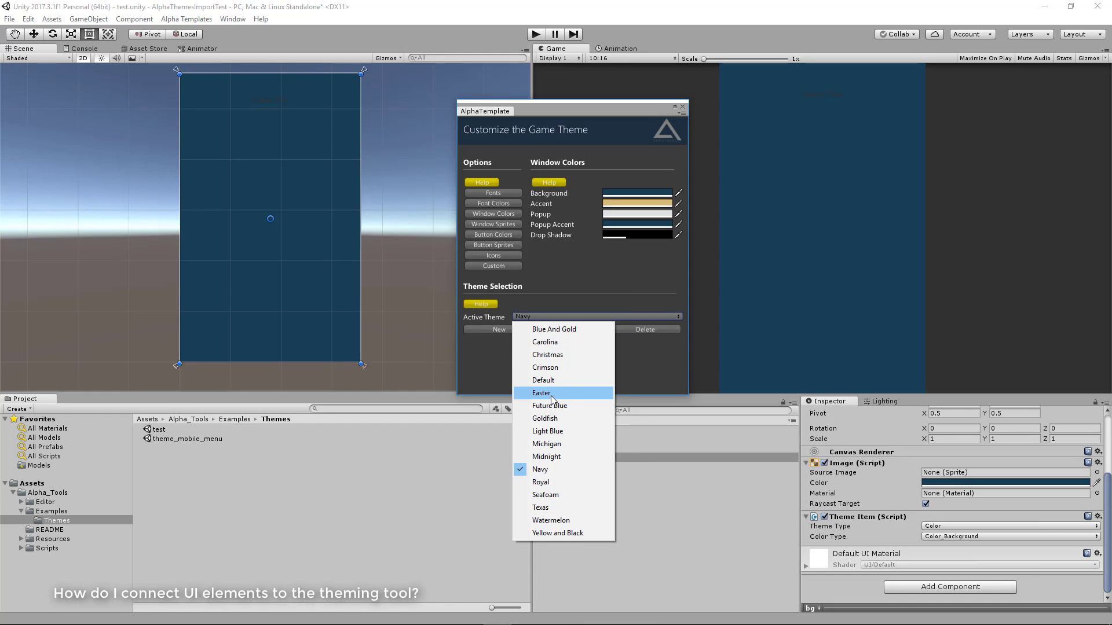
pyautogui.click(554, 370)
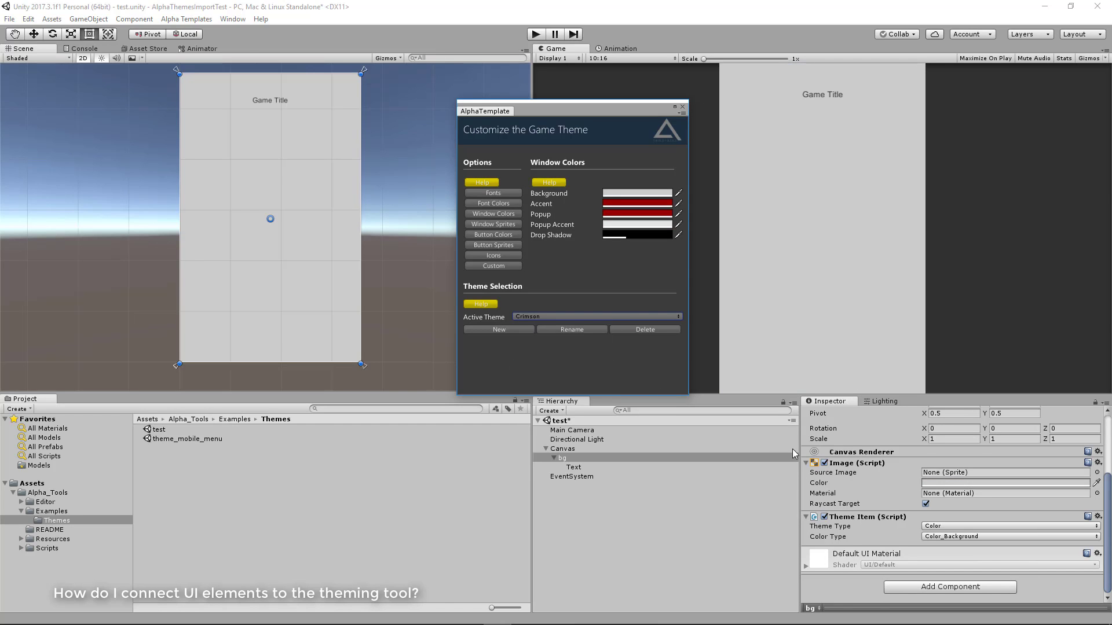
# Add a Theme Item component to the Game Title text, keeping theme type Font and font type Font_Game Title
pyautogui.click(610, 468)
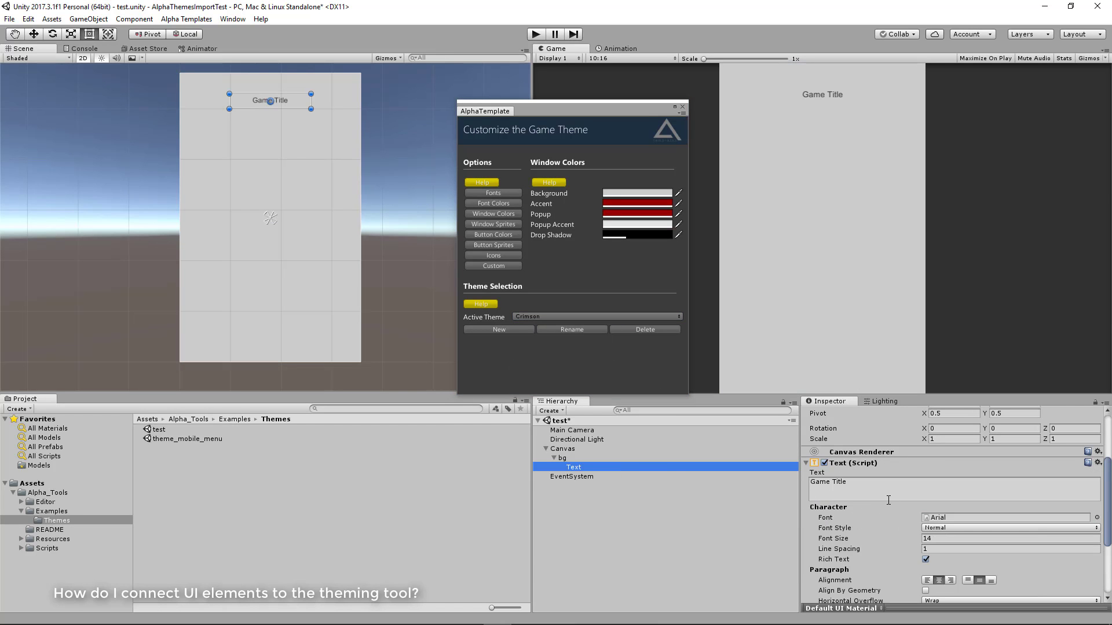
pyautogui.scroll(-5, 889, 501)
pyautogui.click(922, 591)
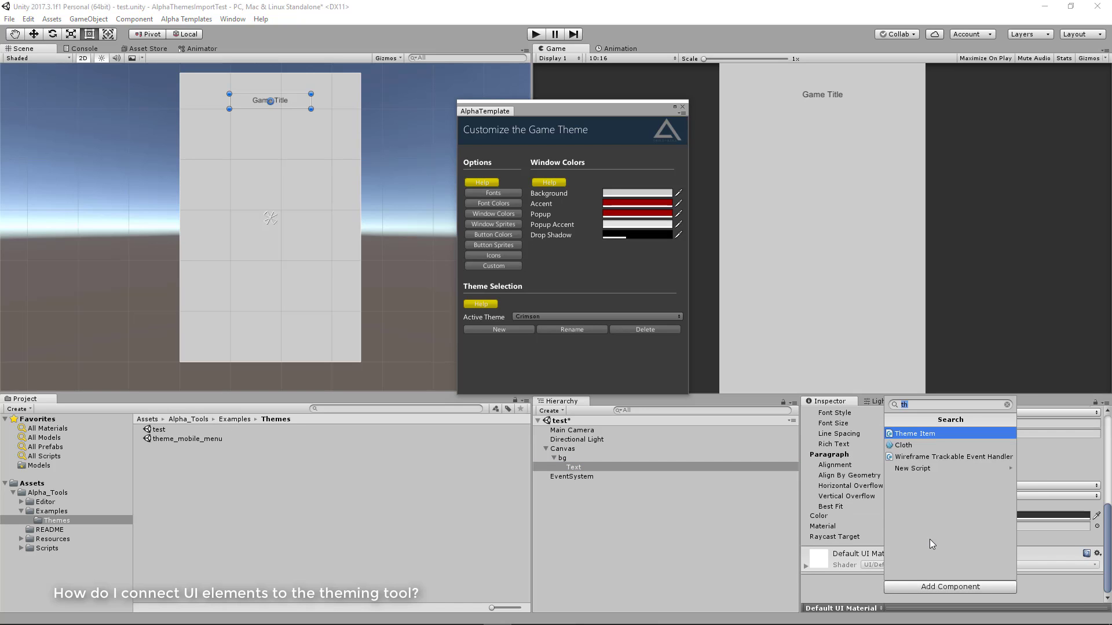
pyautogui.press('Return')
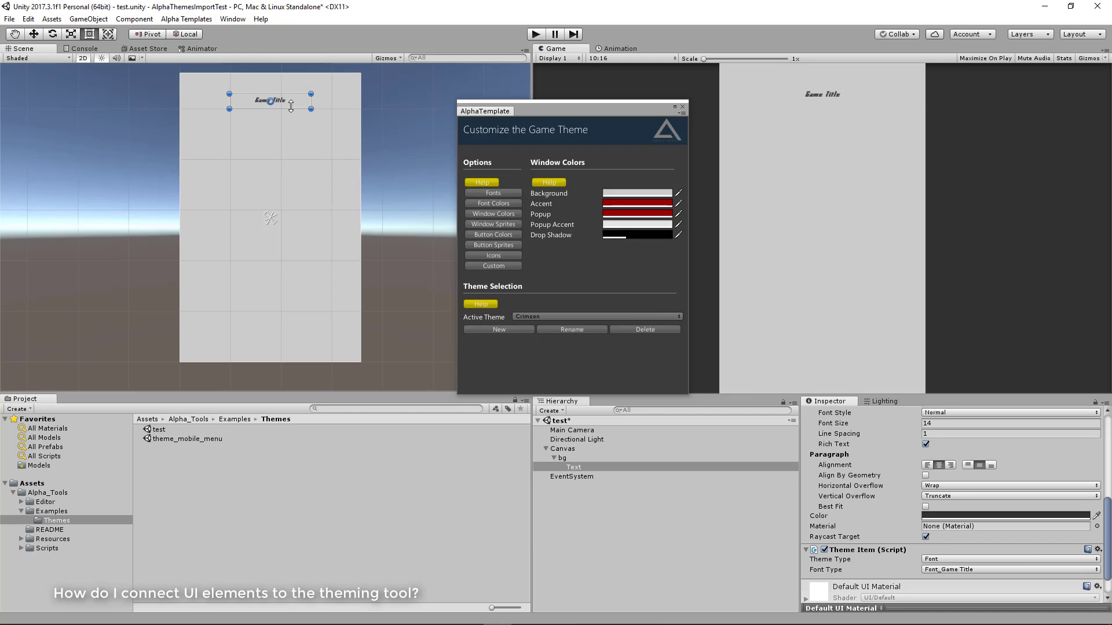
# Add a second Theme Item to the Game Title text with theme type Color and color type Color_Game Title
pyautogui.scroll(-2, 924, 572)
pyautogui.click(918, 583)
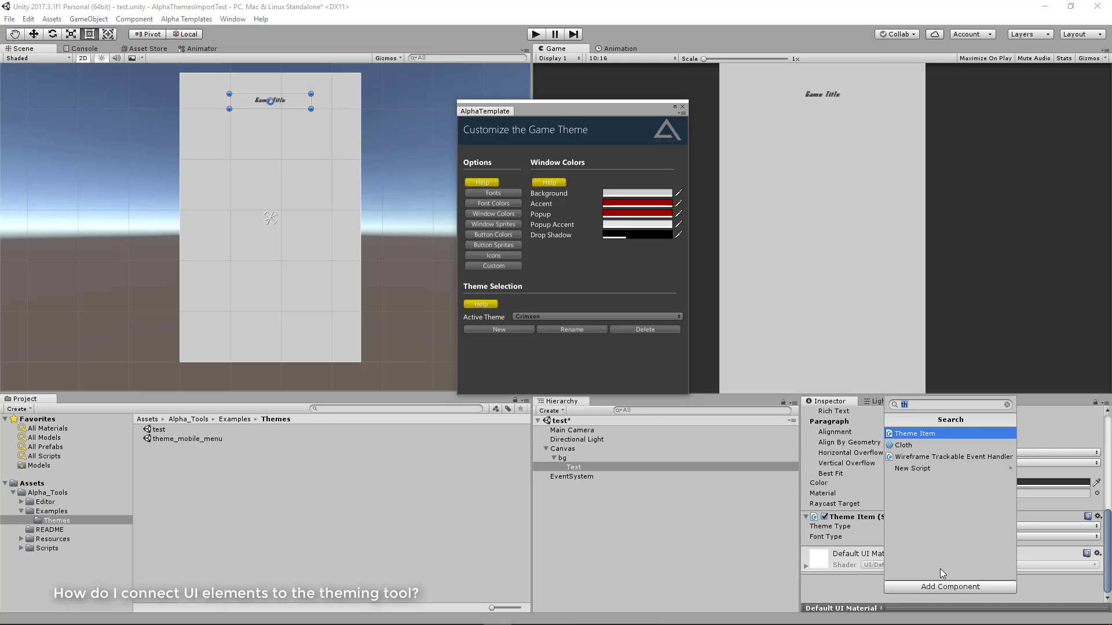
pyautogui.press('Return')
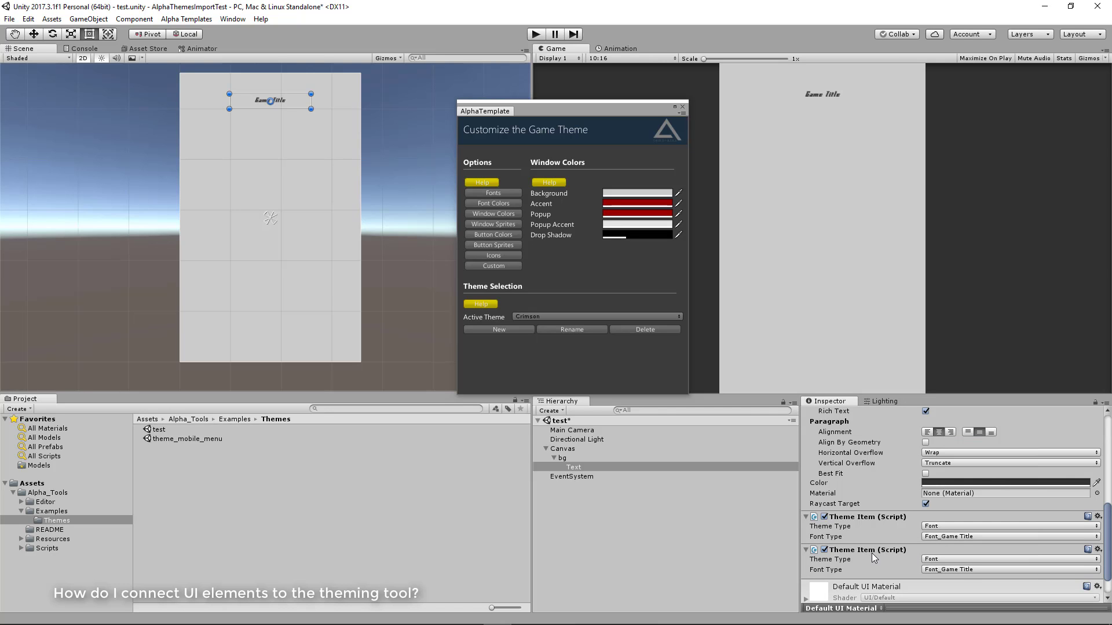
pyautogui.click(940, 559)
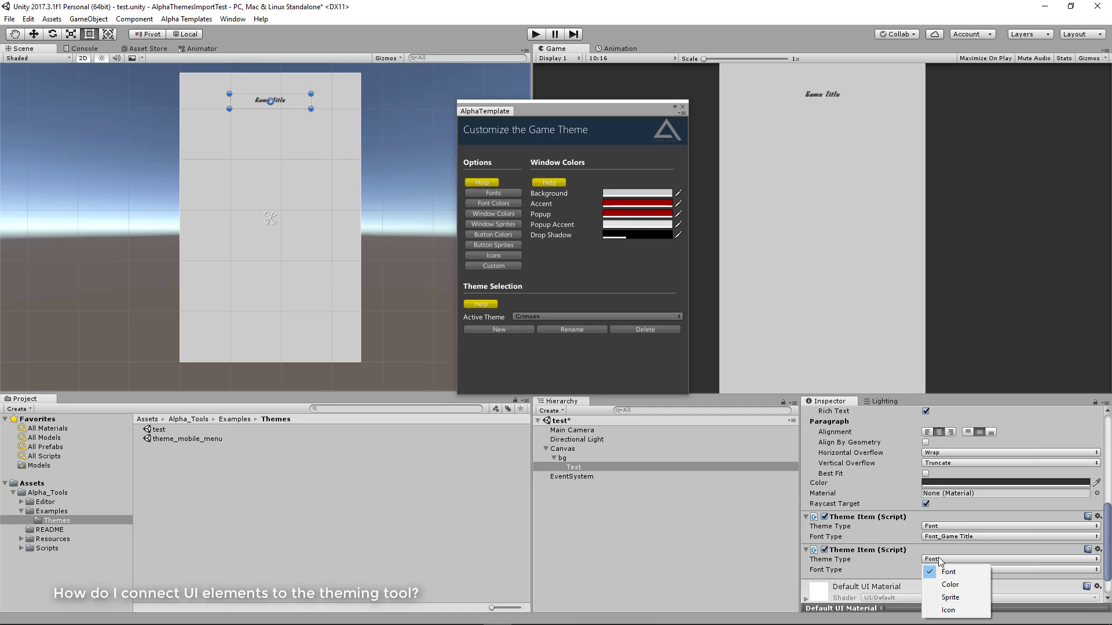
pyautogui.click(950, 586)
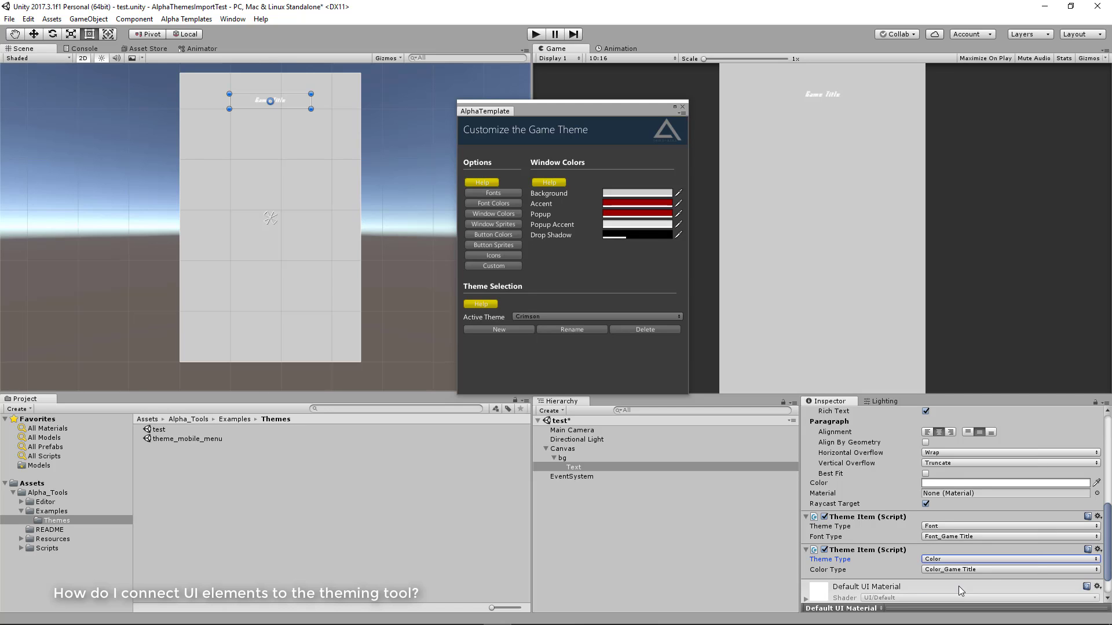
# Try different shades for the Crimson theme's Game Title font color, ending on white
pyautogui.click(509, 204)
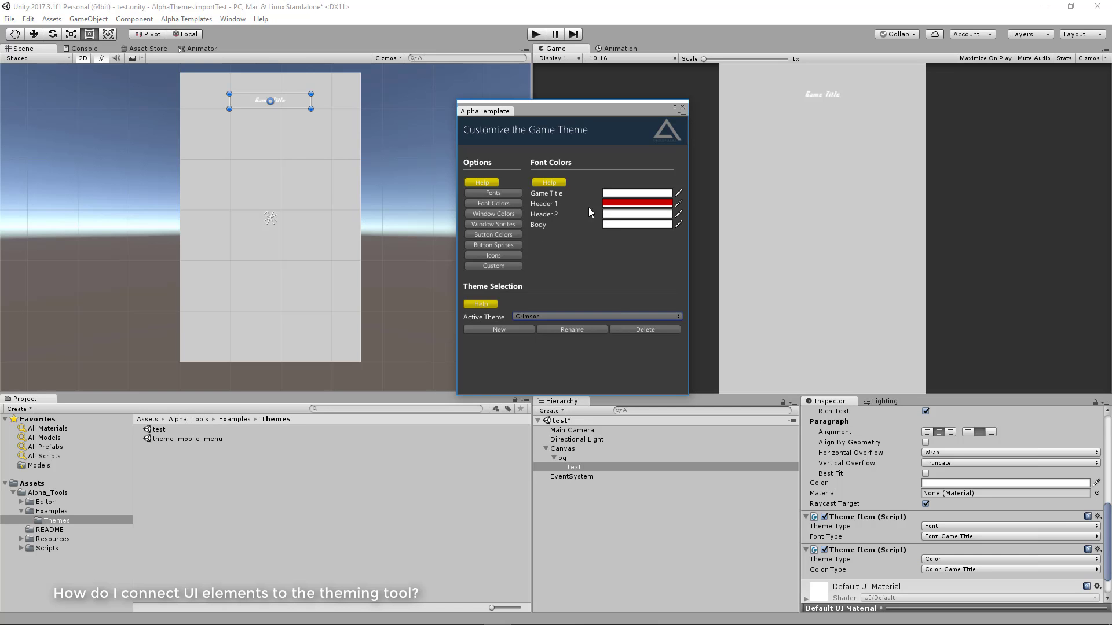
pyautogui.click(632, 195)
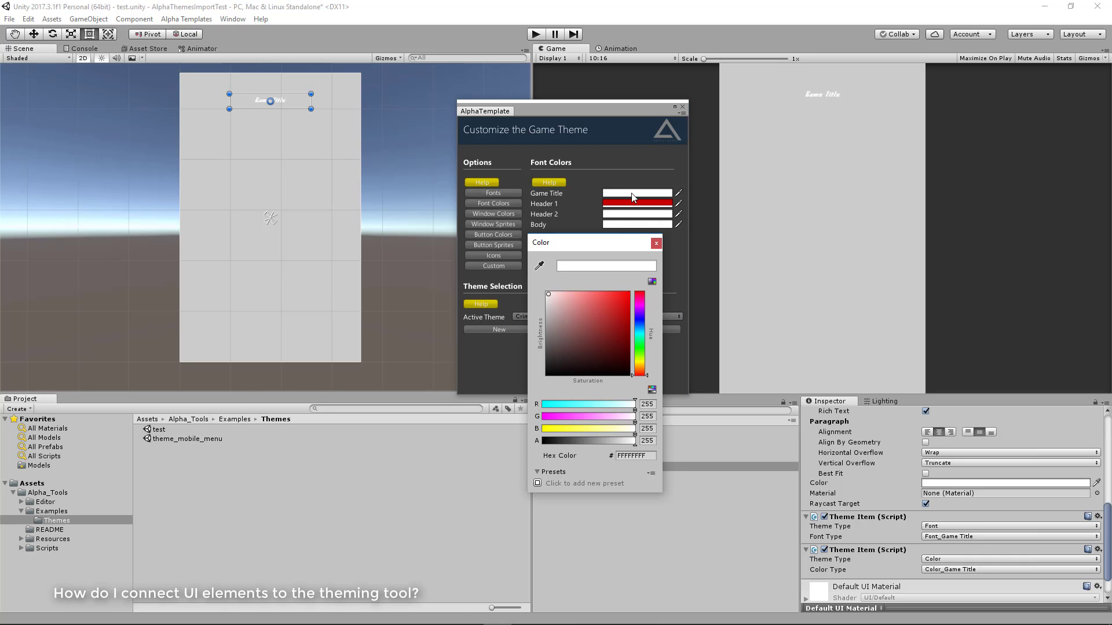
pyautogui.click(564, 304)
pyautogui.moveTo(564, 304); pyautogui.dragTo(492, 288)
pyautogui.click(656, 244)
# Preview the bg image and Game Title text by making Default, Easter, Future Blue and Light Blue the active theme in turn
pyautogui.click(576, 316)
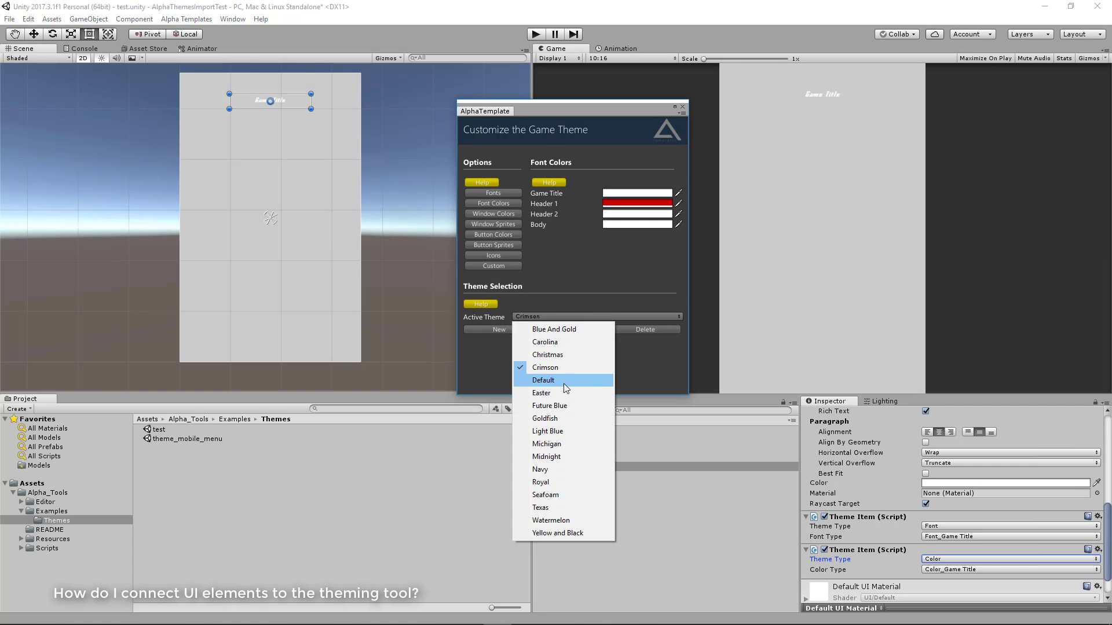
pyautogui.click(562, 378)
pyautogui.click(602, 317)
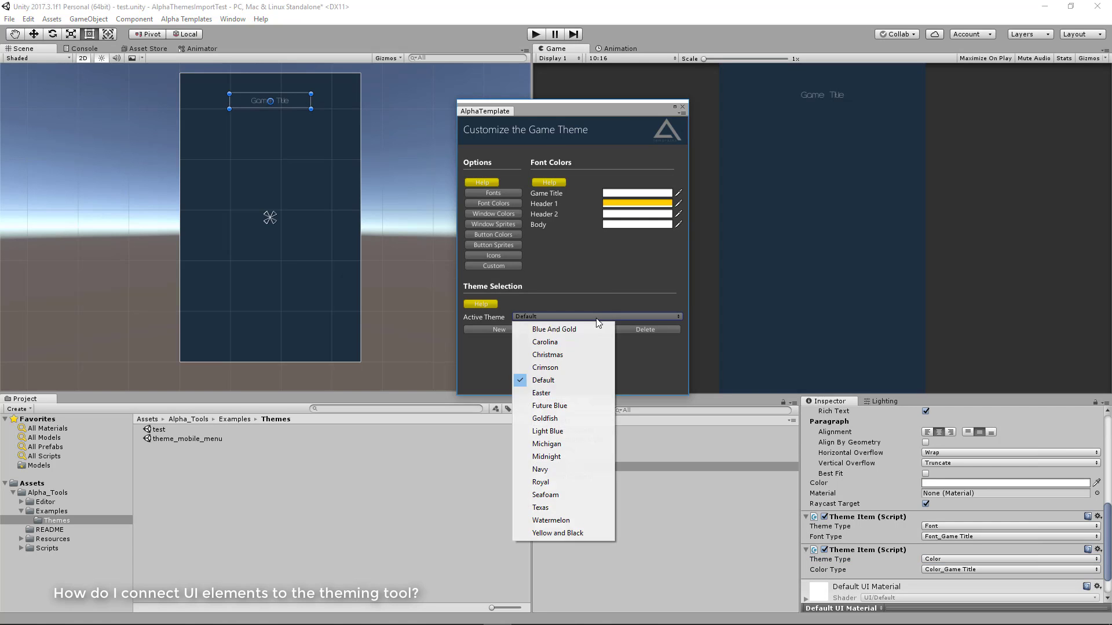
pyautogui.click(550, 393)
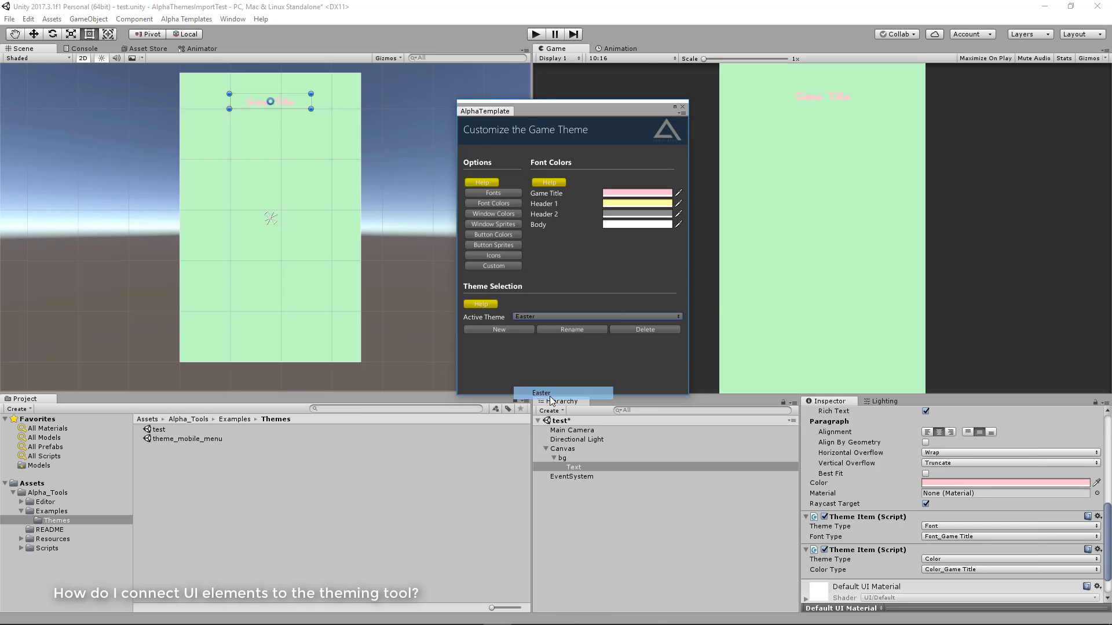
pyautogui.click(557, 316)
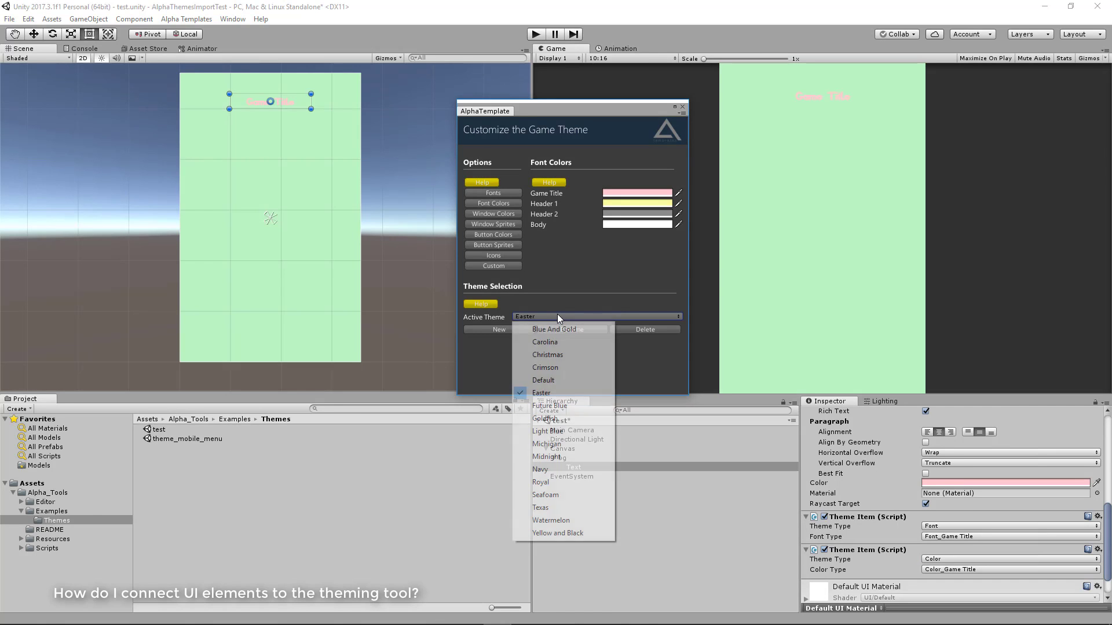
pyautogui.click(550, 406)
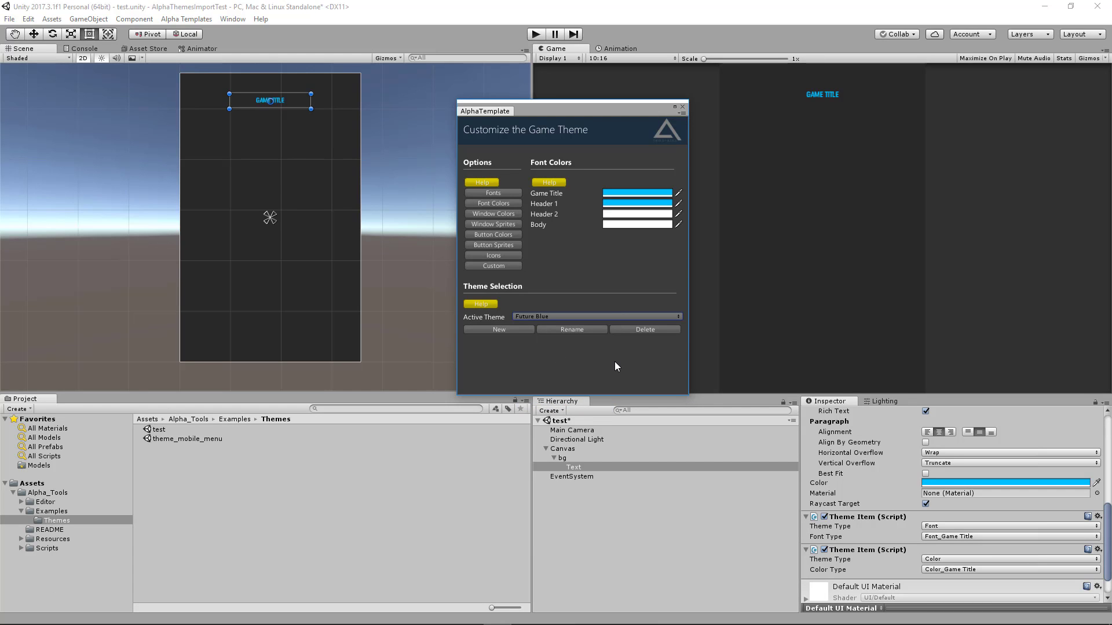
pyautogui.click(553, 316)
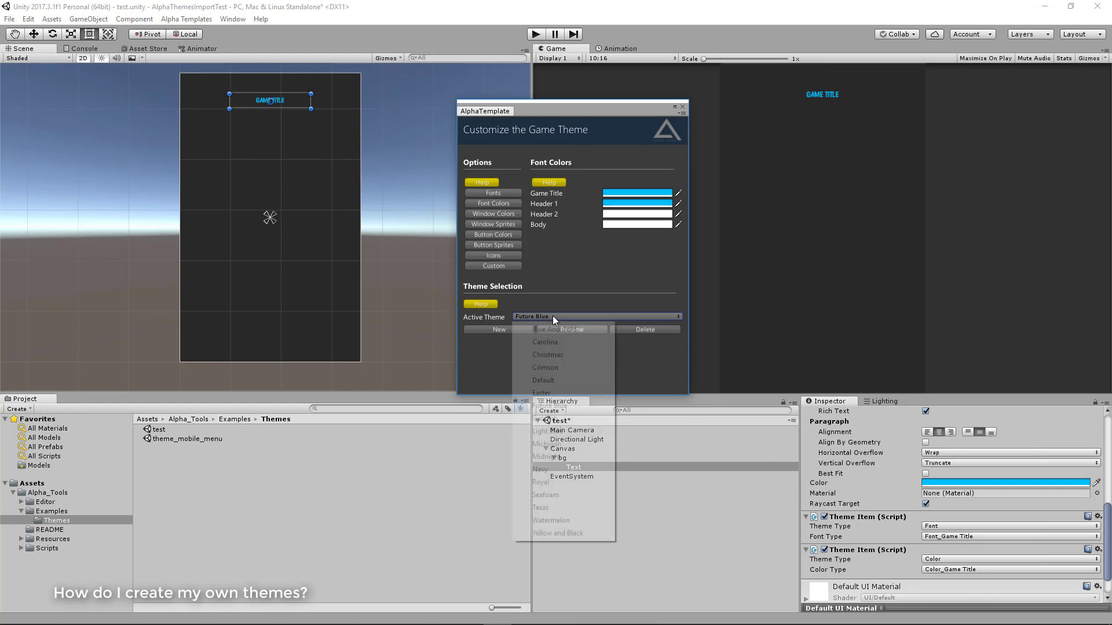
pyautogui.click(553, 431)
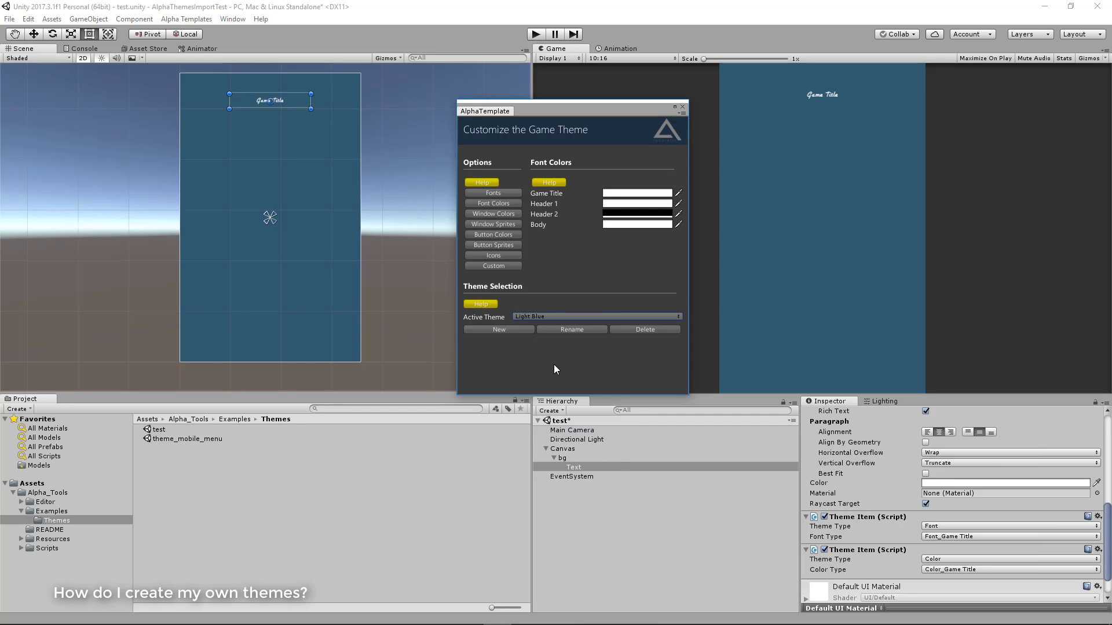
pyautogui.click(554, 317)
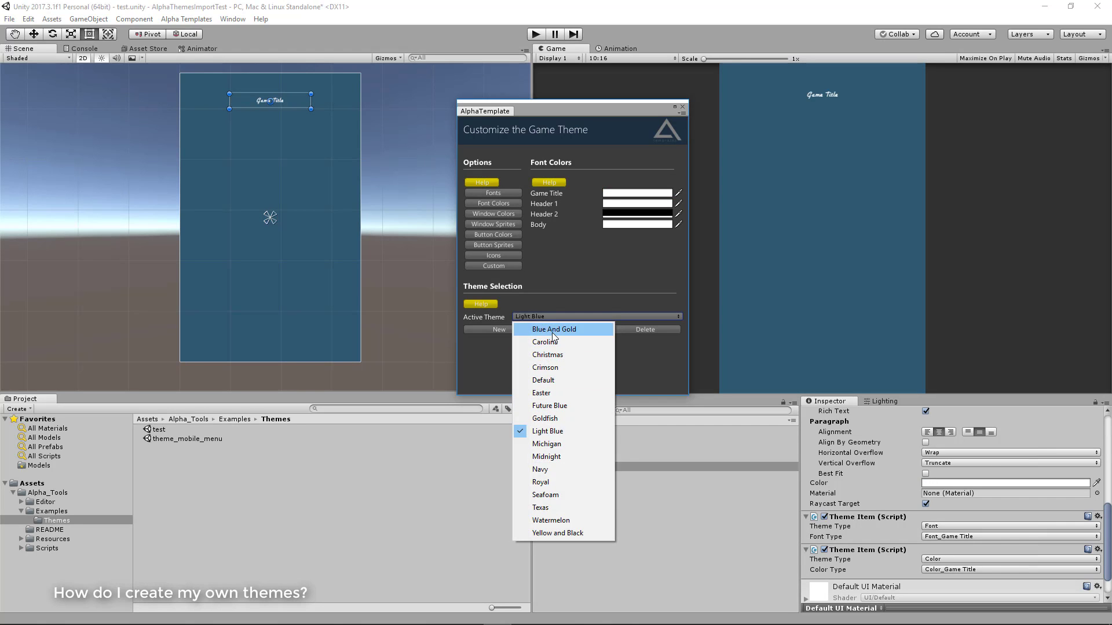
pyautogui.click(557, 306)
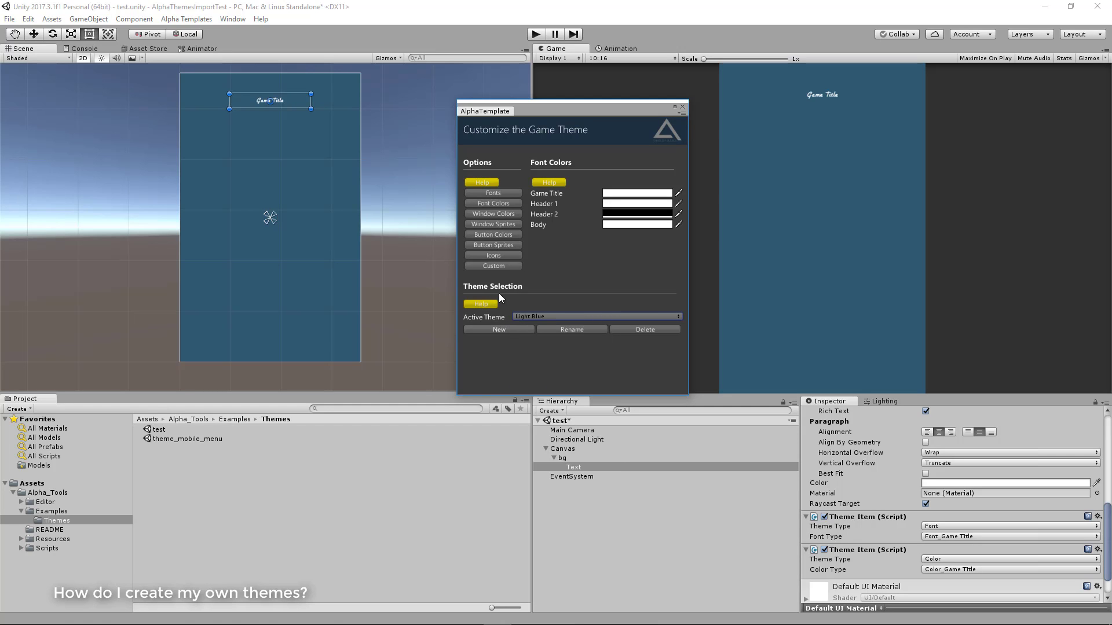
# Create a new theme named MyCustomTheme
pyautogui.click(499, 329)
pyautogui.click(617, 185)
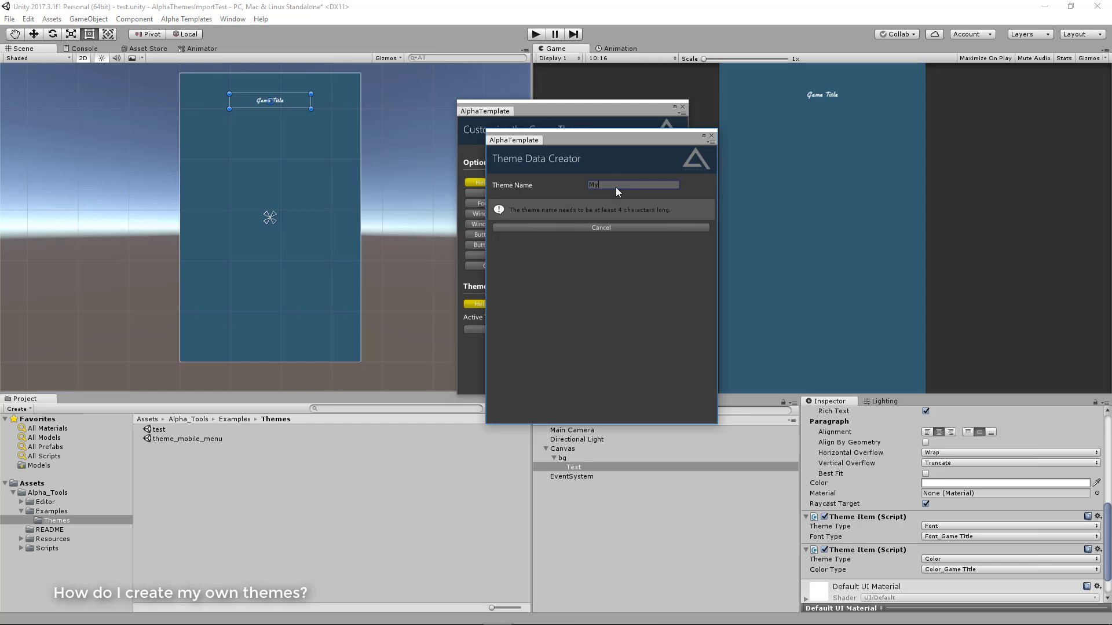
pyautogui.write('MyCustomThe')
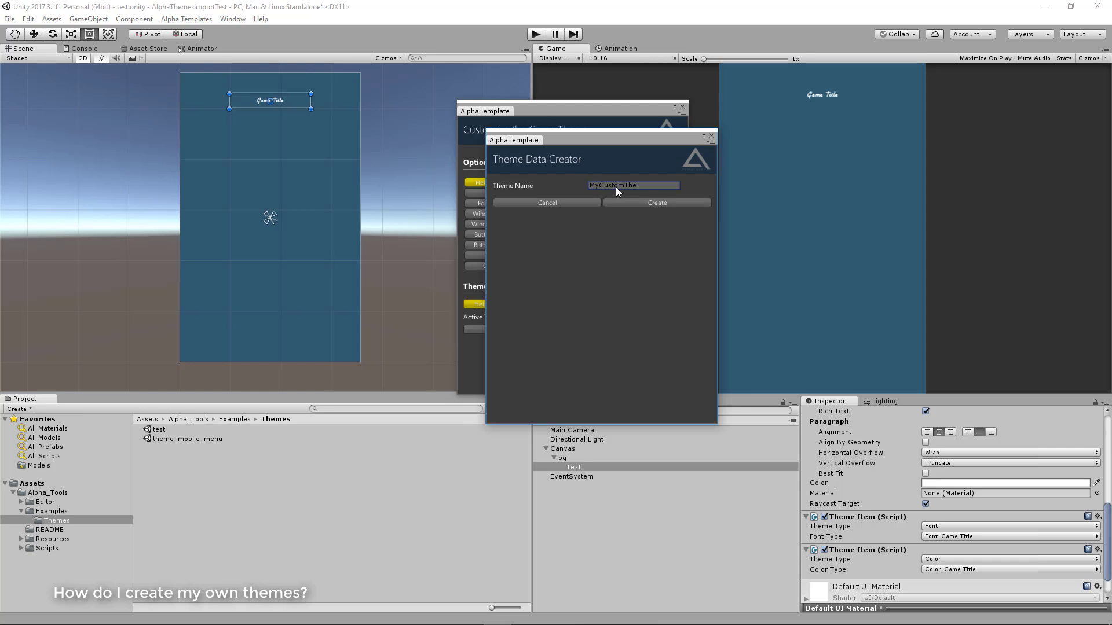
pyautogui.write('me')
pyautogui.click(619, 203)
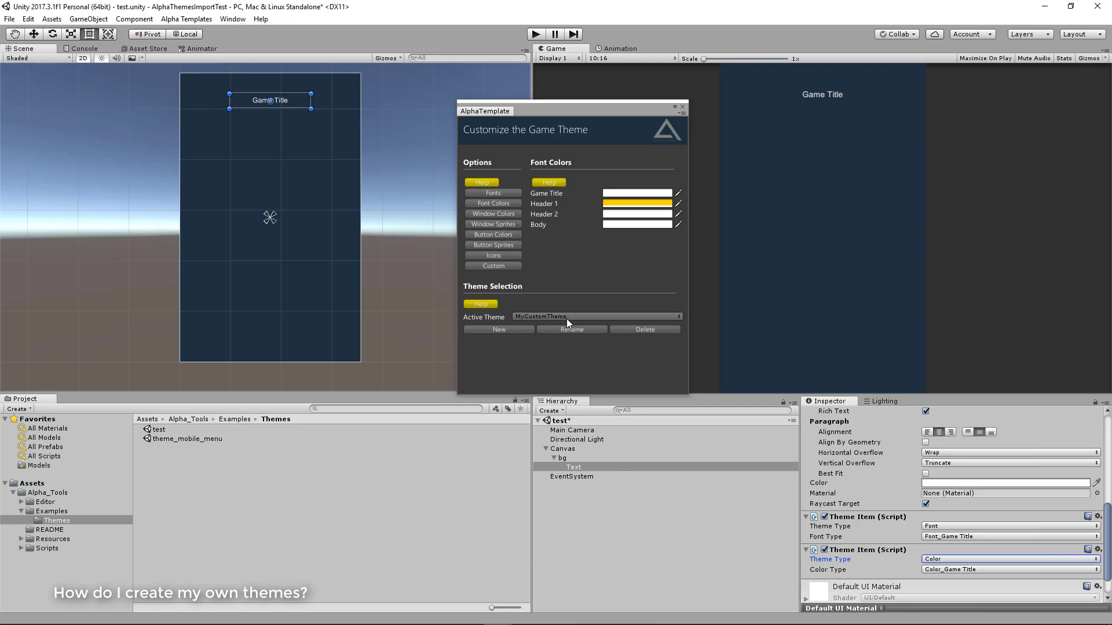
# Compare MyCustomTheme with the Light Blue and Default themes by switching the active theme, ending on MyCustomTheme
pyautogui.click(566, 317)
pyautogui.click(579, 469)
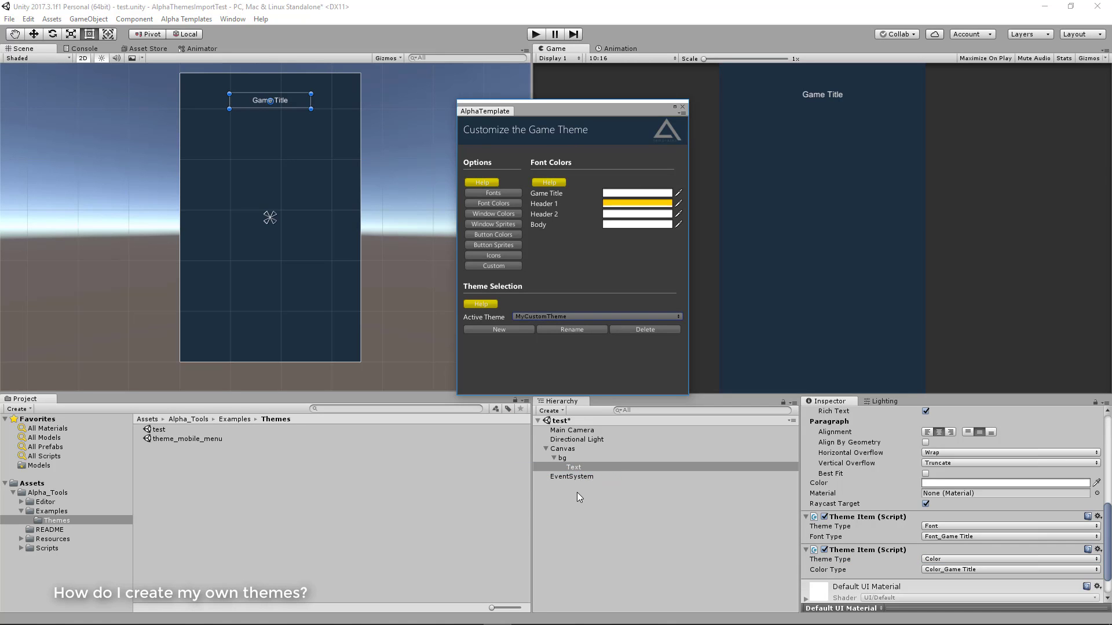
pyautogui.click(536, 317)
pyautogui.click(547, 431)
pyautogui.click(555, 317)
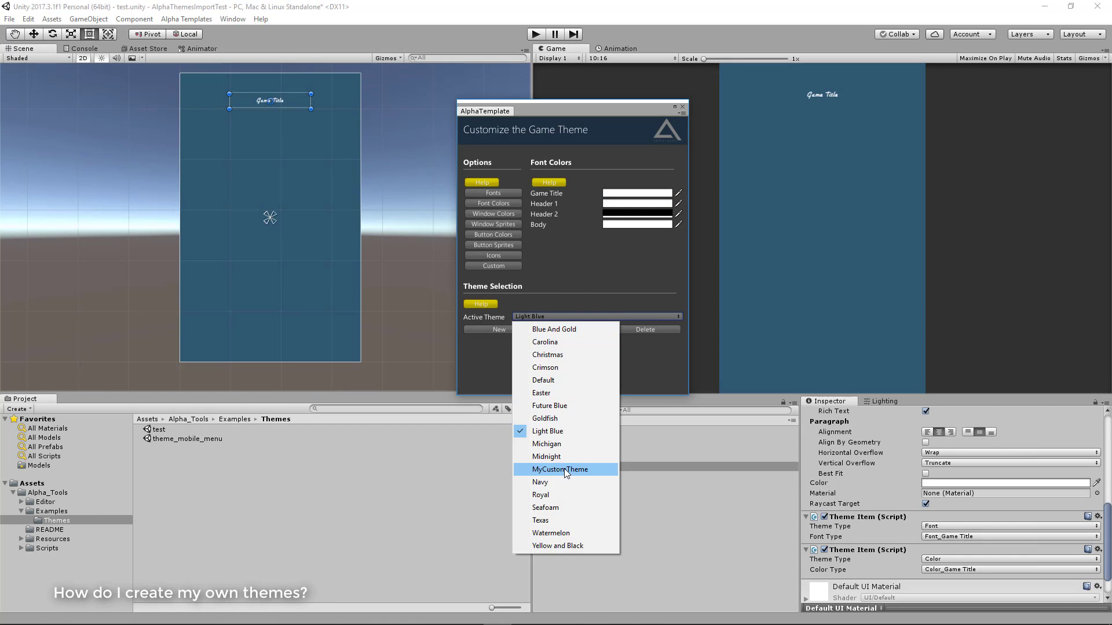
pyautogui.click(565, 471)
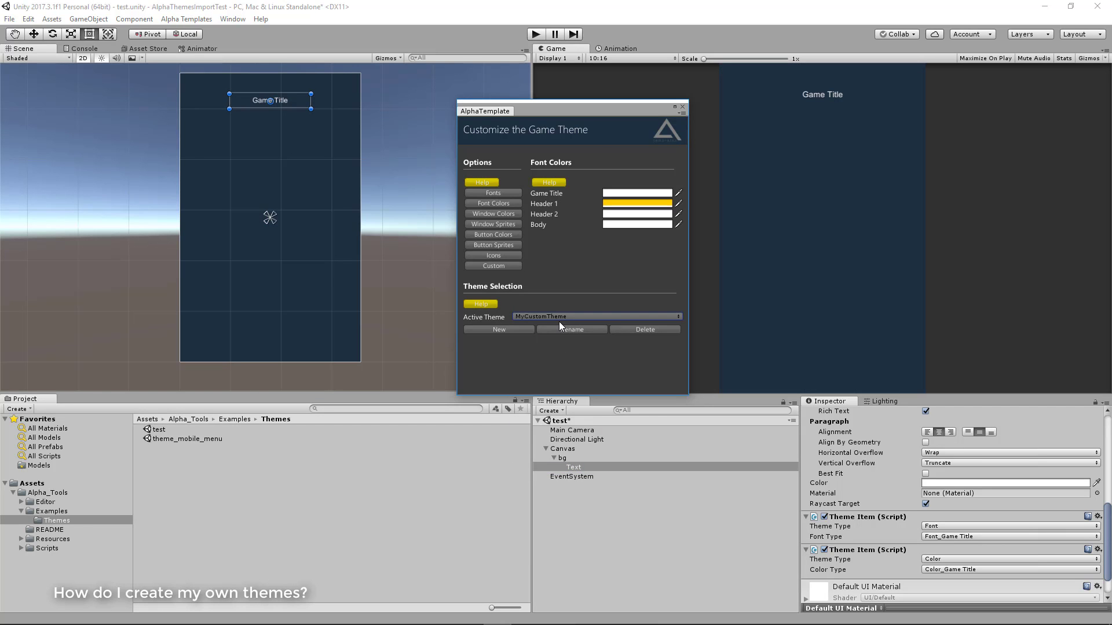
pyautogui.click(559, 320)
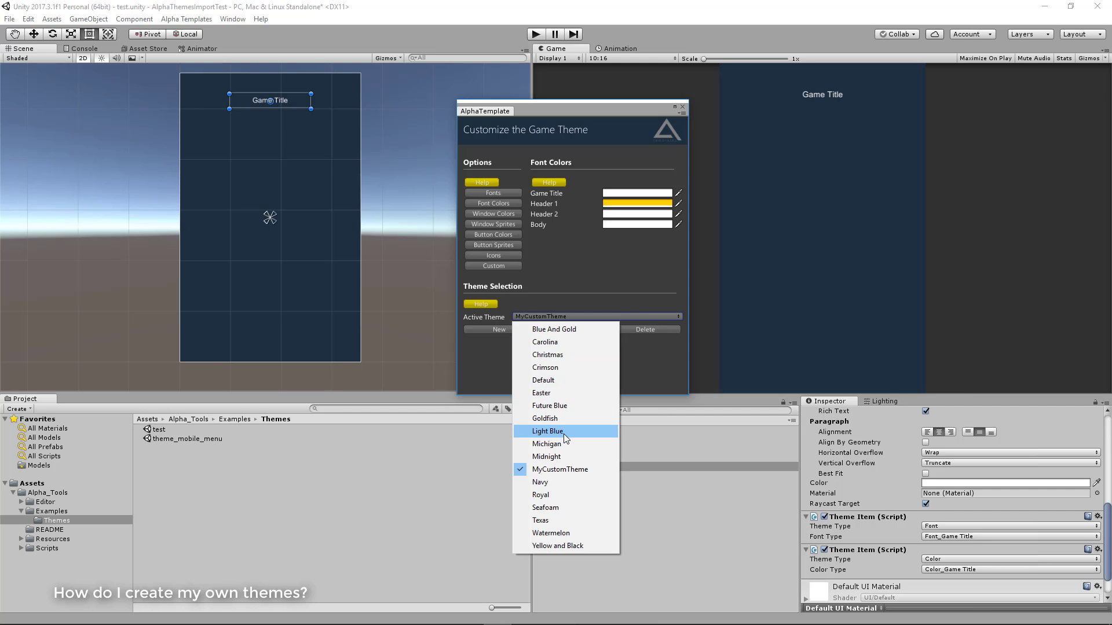
pyautogui.click(568, 383)
pyautogui.click(539, 316)
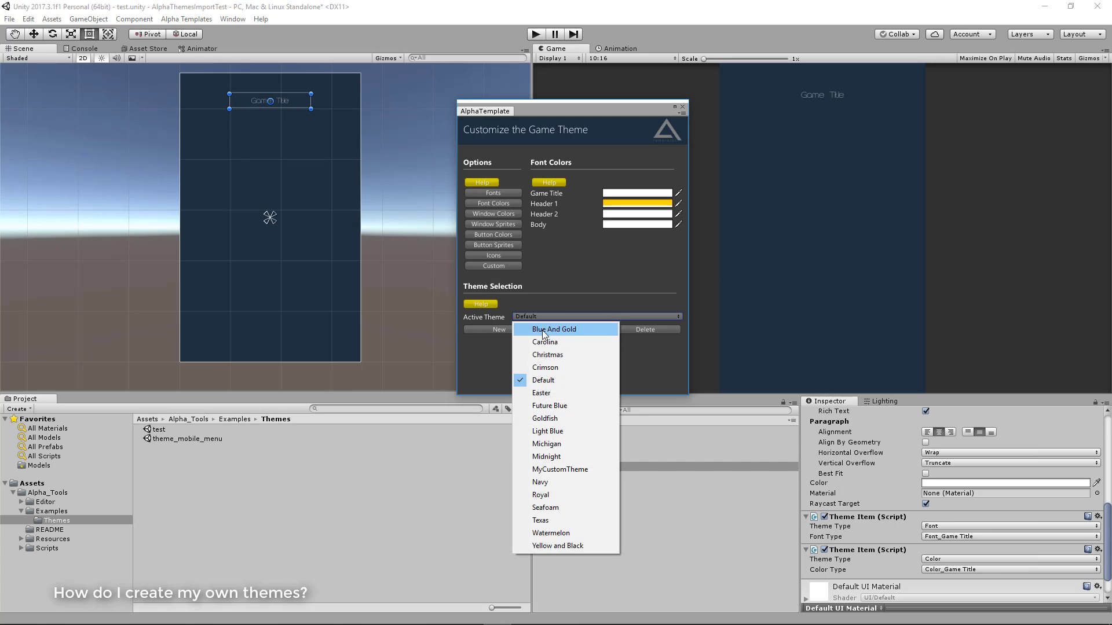
pyautogui.click(558, 470)
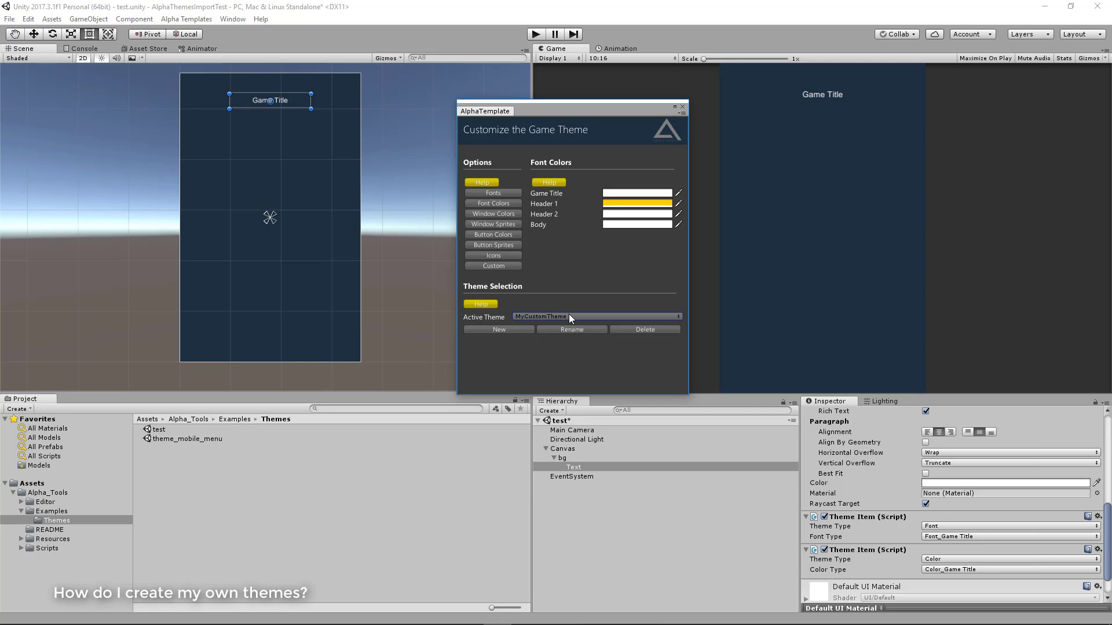
# Try several fonts for MyCustomTheme's Game Title, including HELN and SEGOEUIB, and settle on LIVING HELL
pyautogui.click(500, 195)
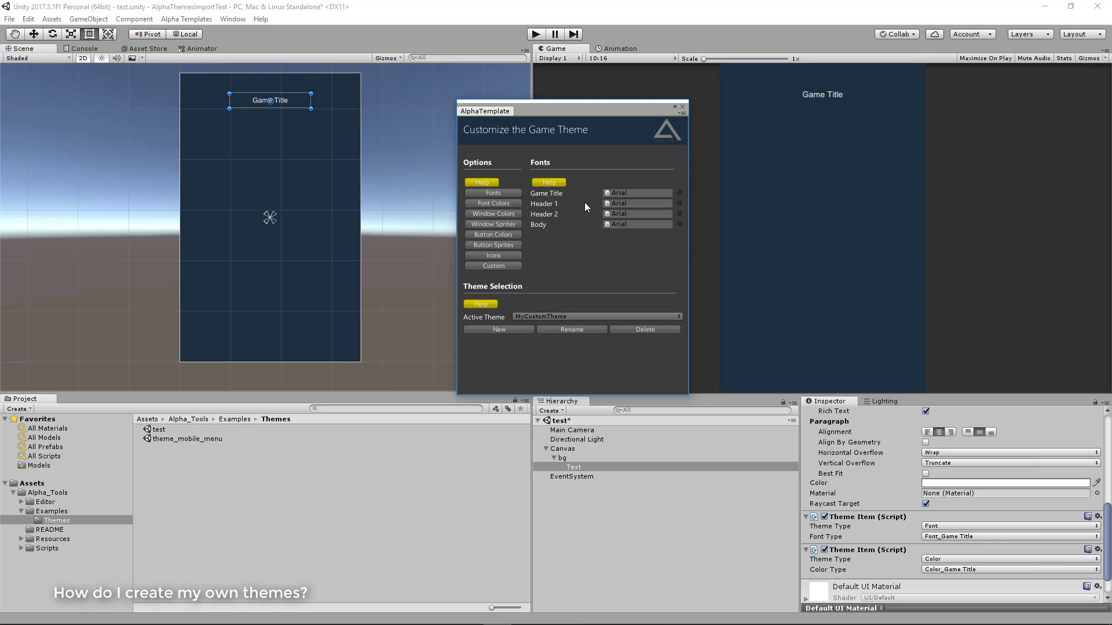
pyautogui.click(679, 192)
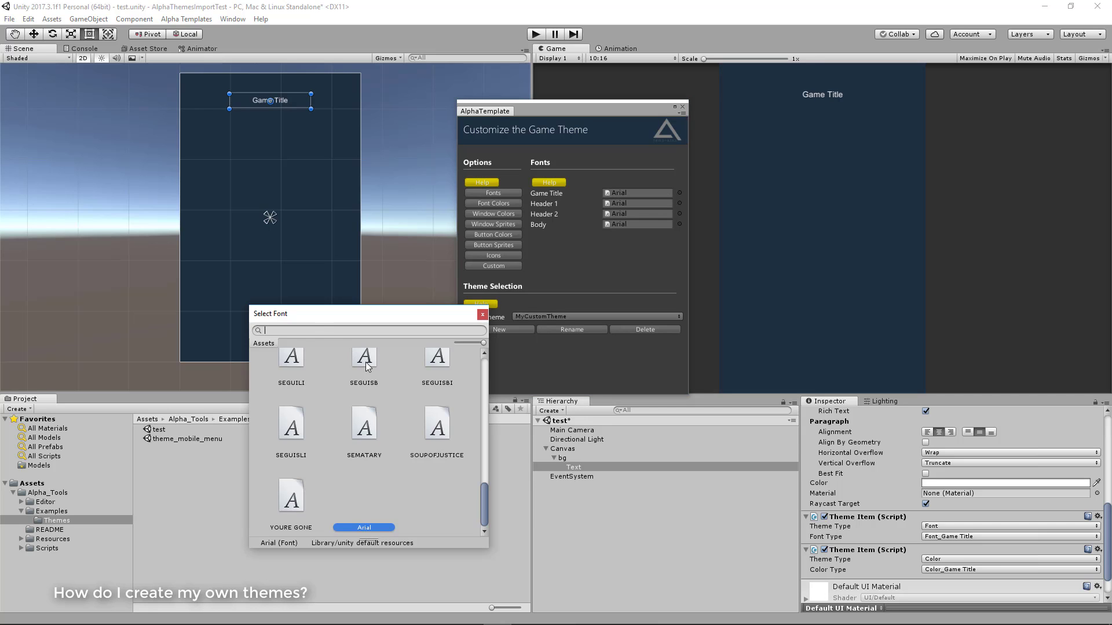
pyautogui.scroll(-5, 422, 415)
pyautogui.scroll(3, 387, 405)
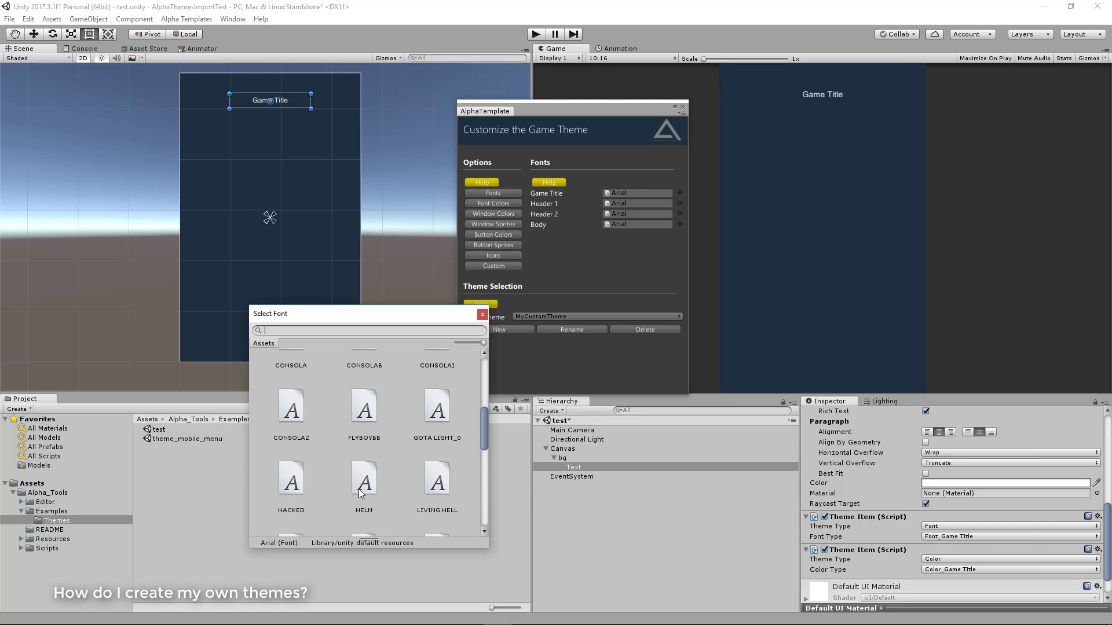
pyautogui.click(359, 489)
pyautogui.click(372, 418)
pyautogui.click(376, 479)
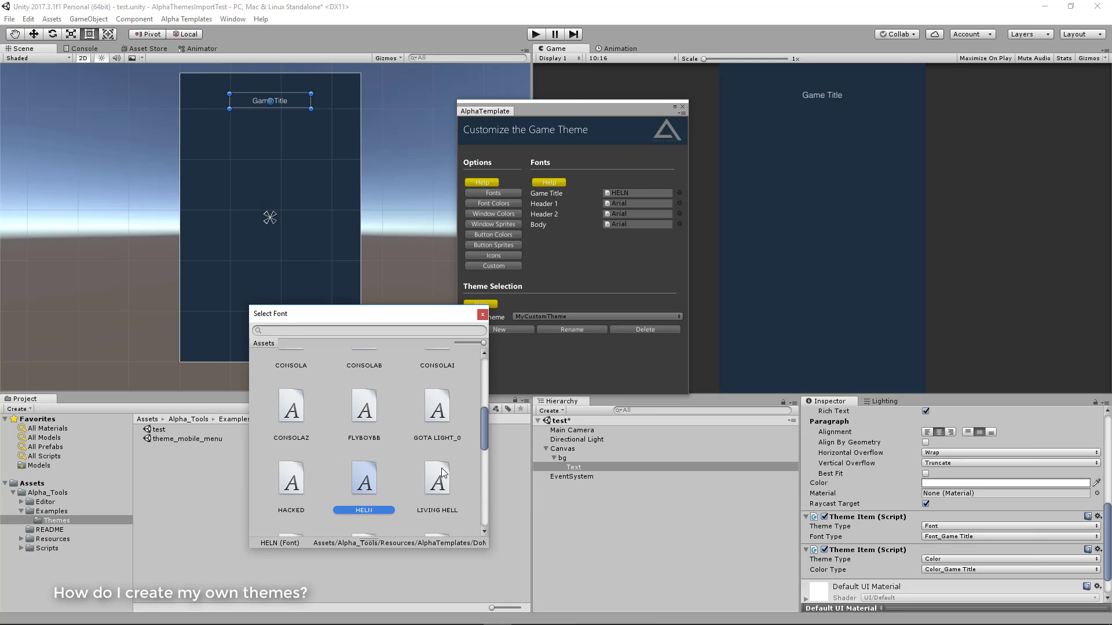
pyautogui.scroll(-2, 440, 457)
pyautogui.click(433, 418)
pyautogui.click(435, 491)
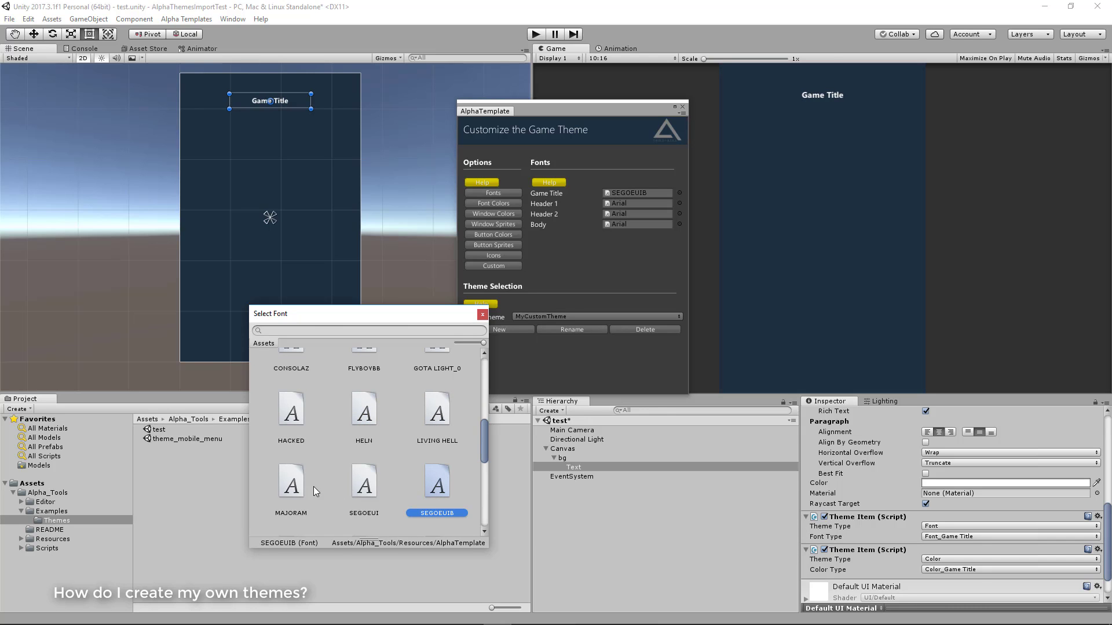
pyautogui.click(289, 487)
pyautogui.click(440, 417)
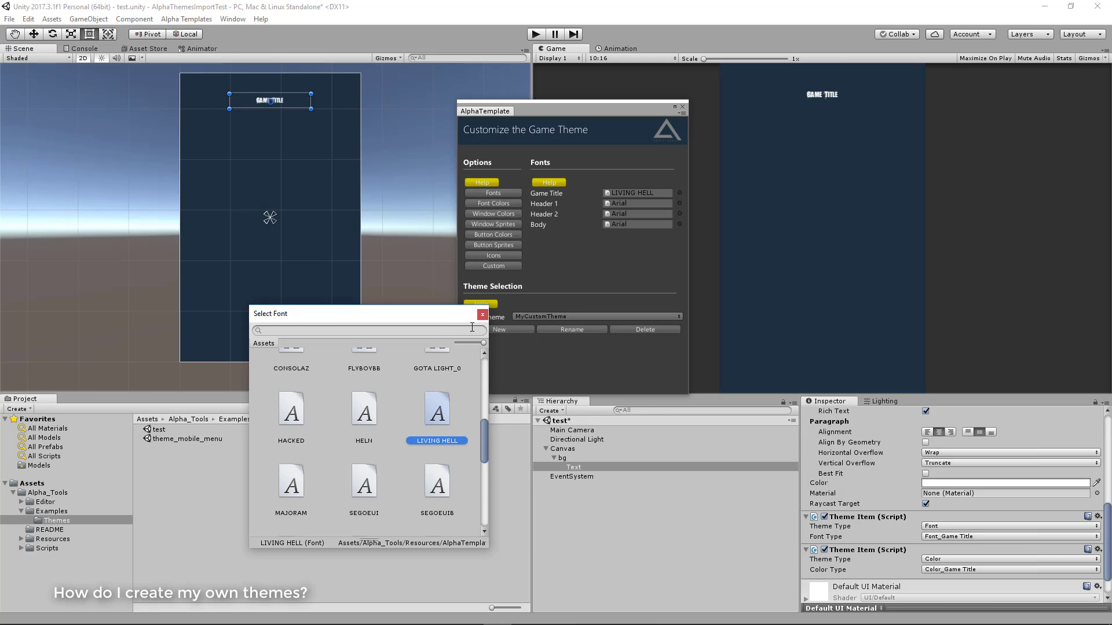
pyautogui.click(481, 314)
# Set MyCustomTheme's Game Title font color to pure red (FF0000FF)
pyautogui.click(515, 203)
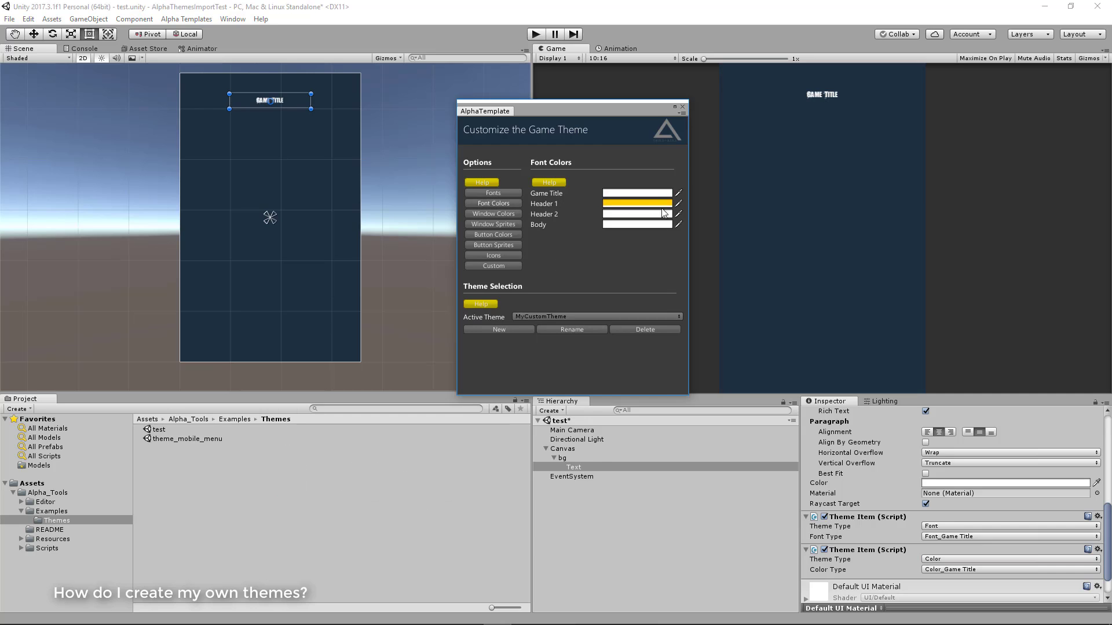
pyautogui.click(640, 193)
pyautogui.moveTo(585, 318); pyautogui.dragTo(639, 281)
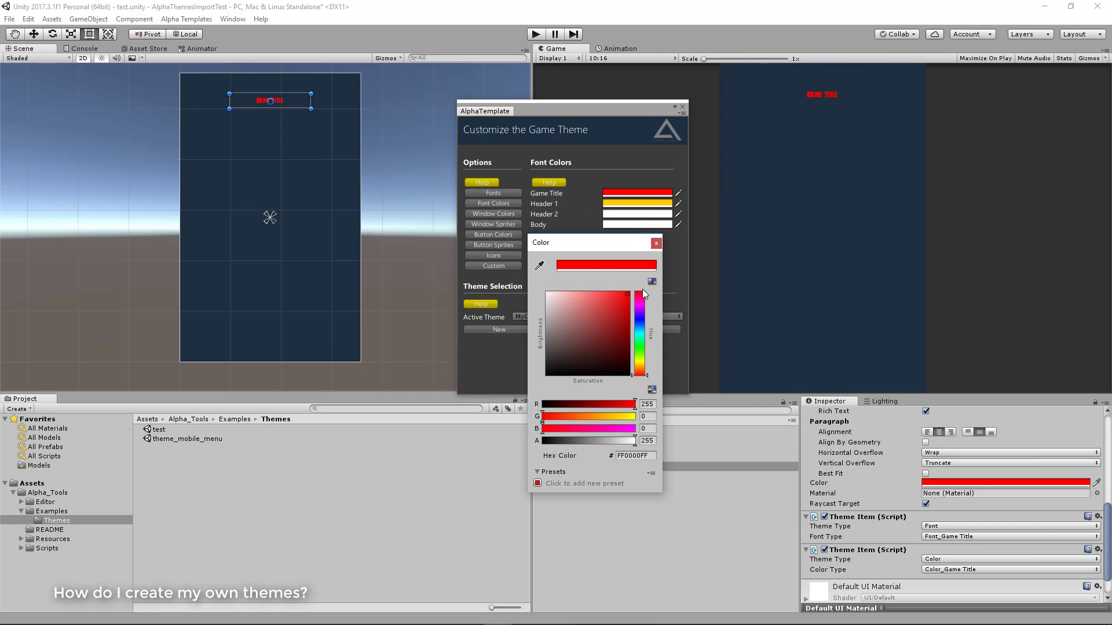
pyautogui.click(656, 242)
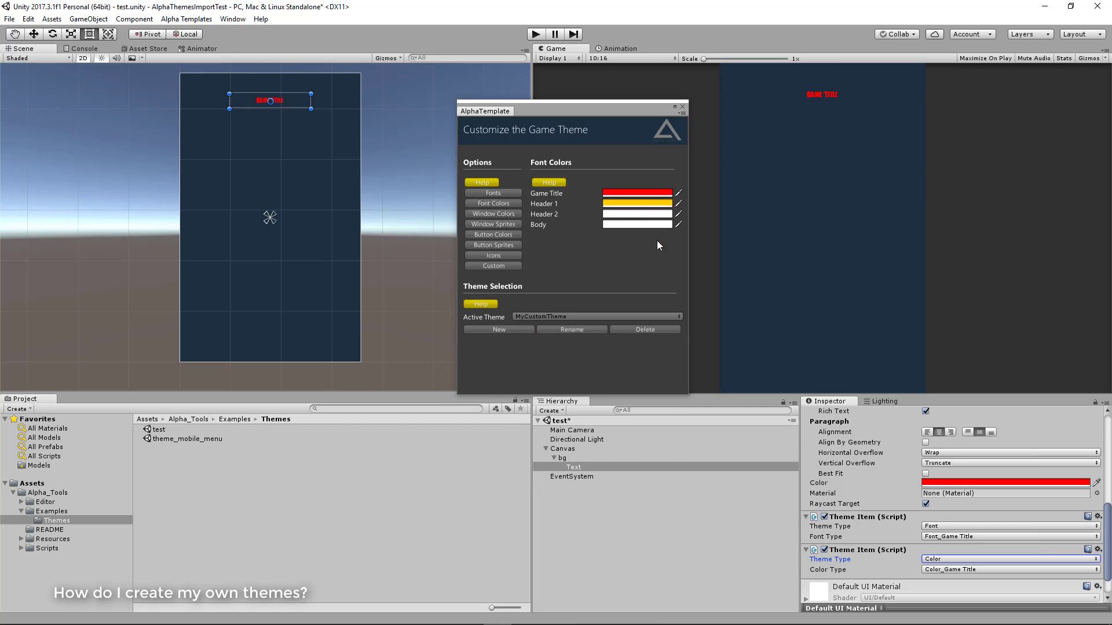
# Change MyCustomTheme's window Background color to a bright cyan
pyautogui.click(505, 213)
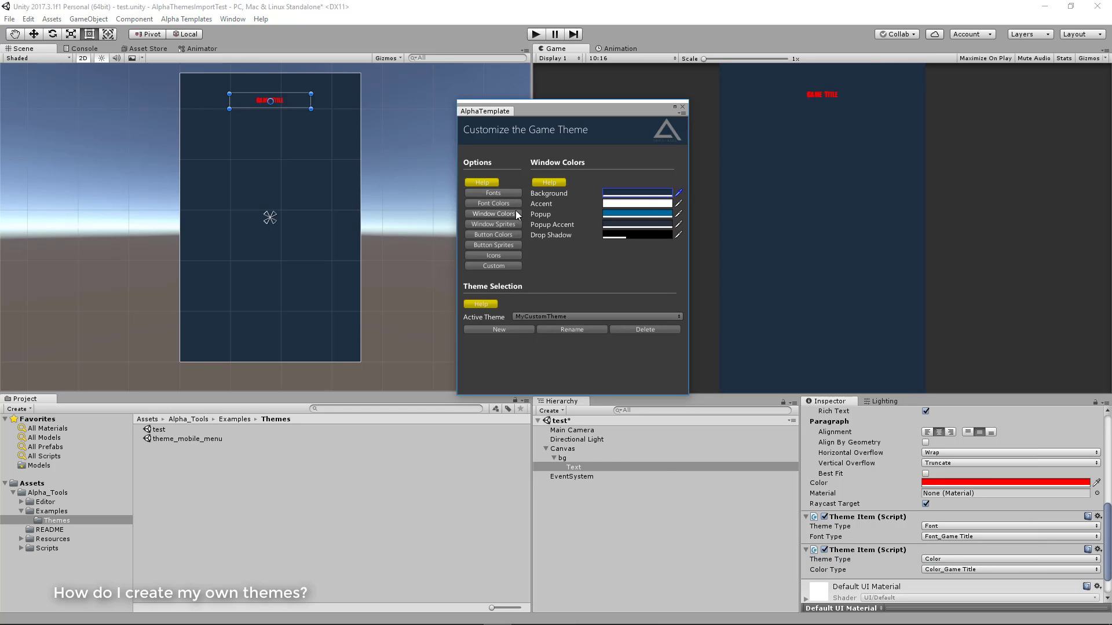
pyautogui.click(608, 195)
pyautogui.moveTo(622, 315); pyautogui.dragTo(628, 293)
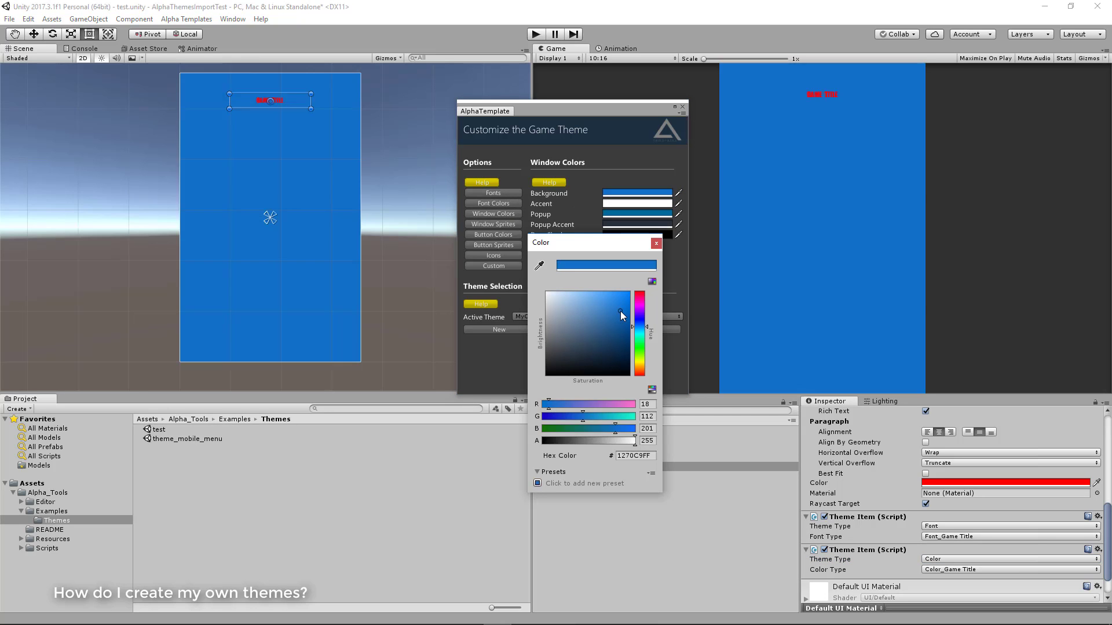
pyautogui.moveTo(640, 331)
pyautogui.mouseDown()
pyautogui.moveTo(644, 298)
pyautogui.moveTo(643, 331)
pyautogui.mouseUp()
pyautogui.click(656, 243)
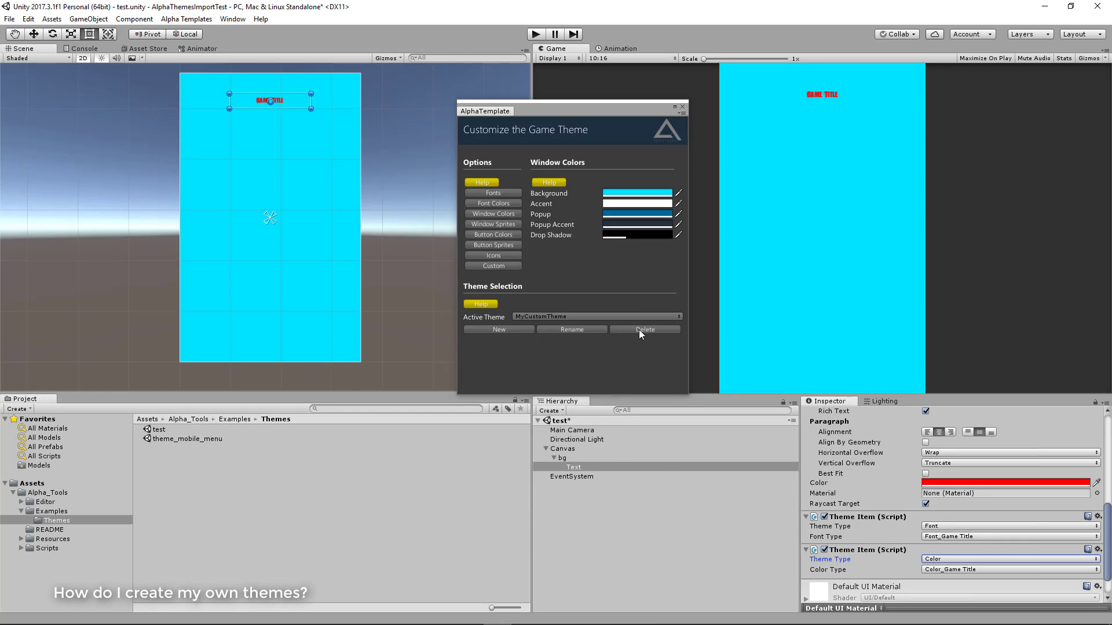
# Preview the scene under Carolina and Future Blue, then make MyCustomTheme active again
pyautogui.click(551, 316)
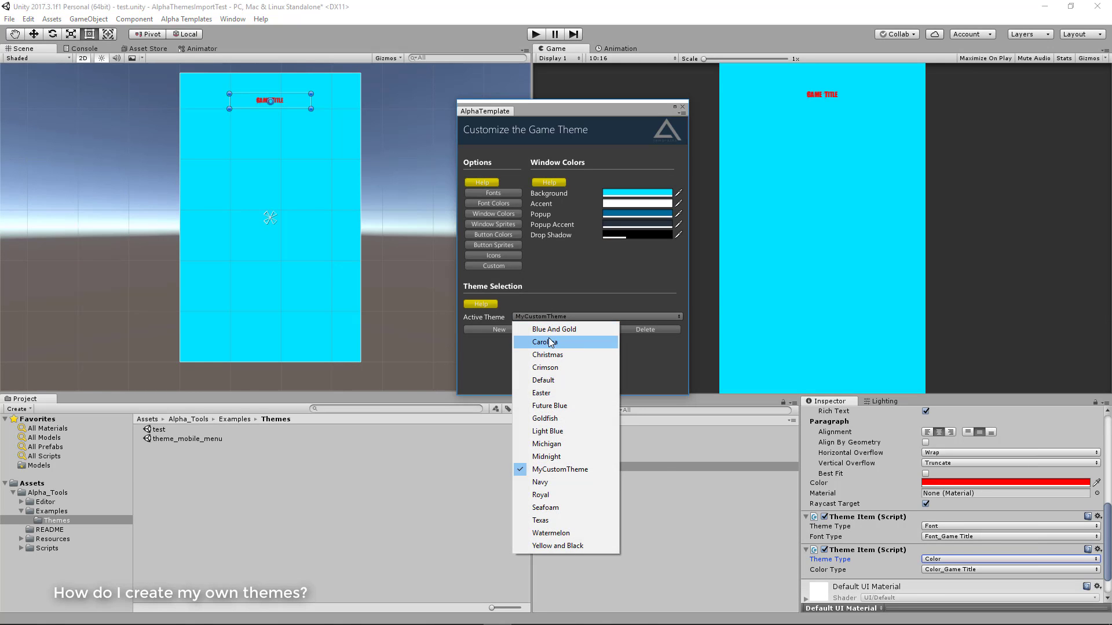
pyautogui.click(551, 342)
pyautogui.click(550, 317)
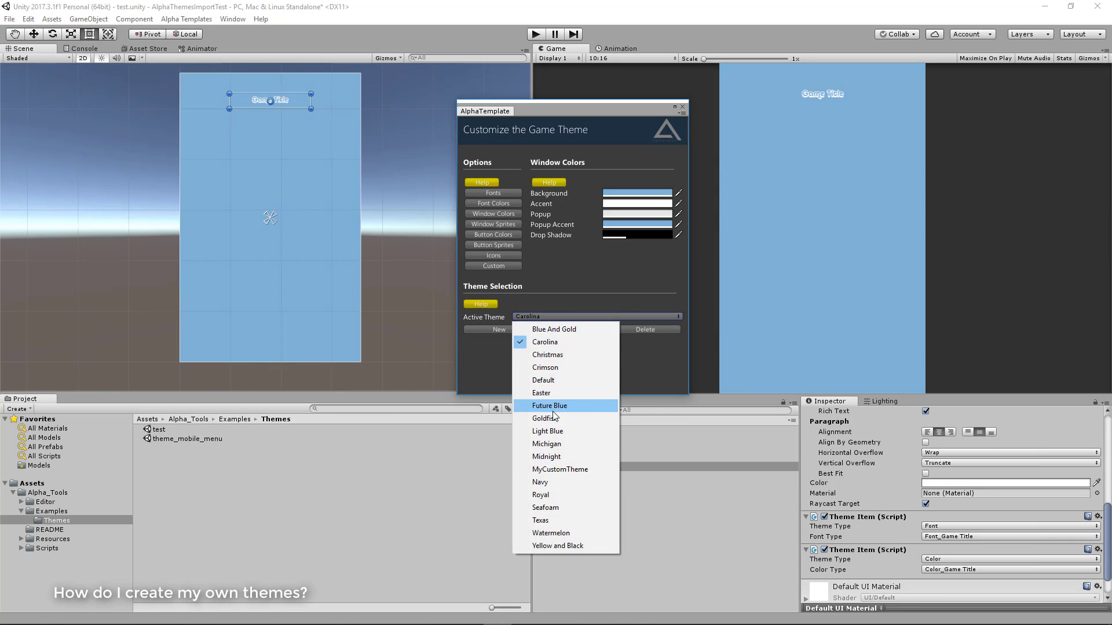
pyautogui.click(552, 407)
pyautogui.click(556, 317)
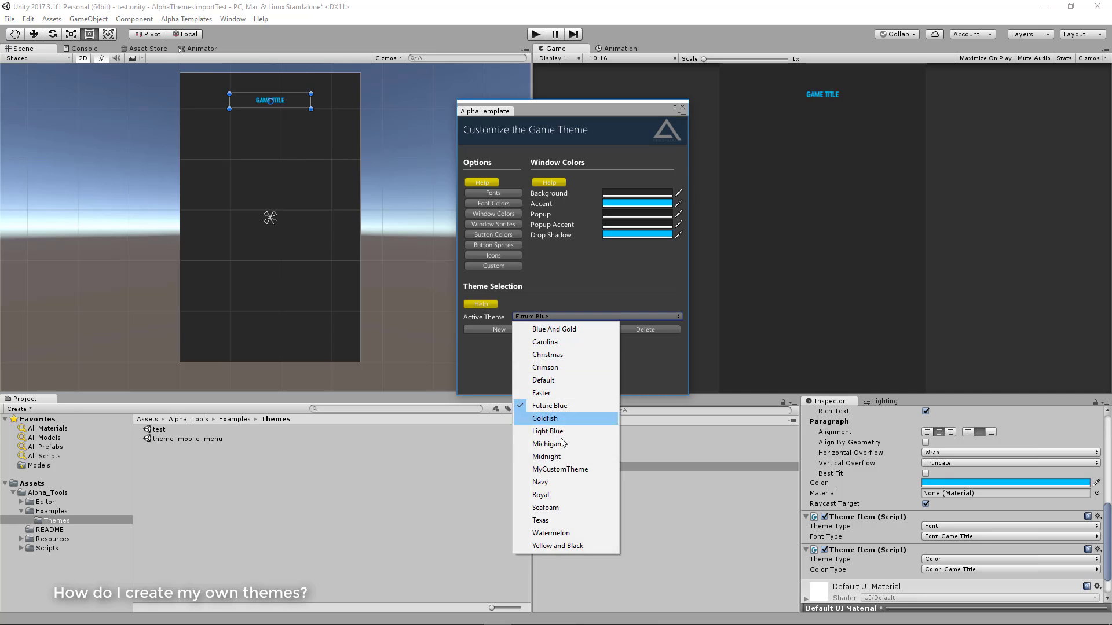
pyautogui.click(561, 470)
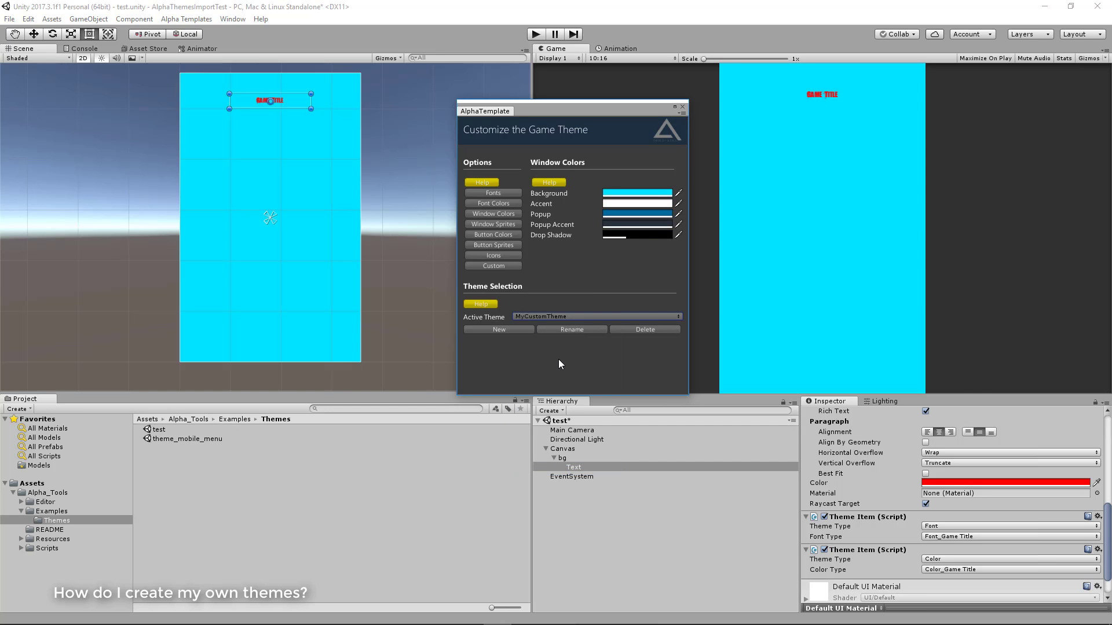
# Permanently delete MyCustomTheme and check the list of remaining themes, keeping Navy active
pyautogui.click(630, 331)
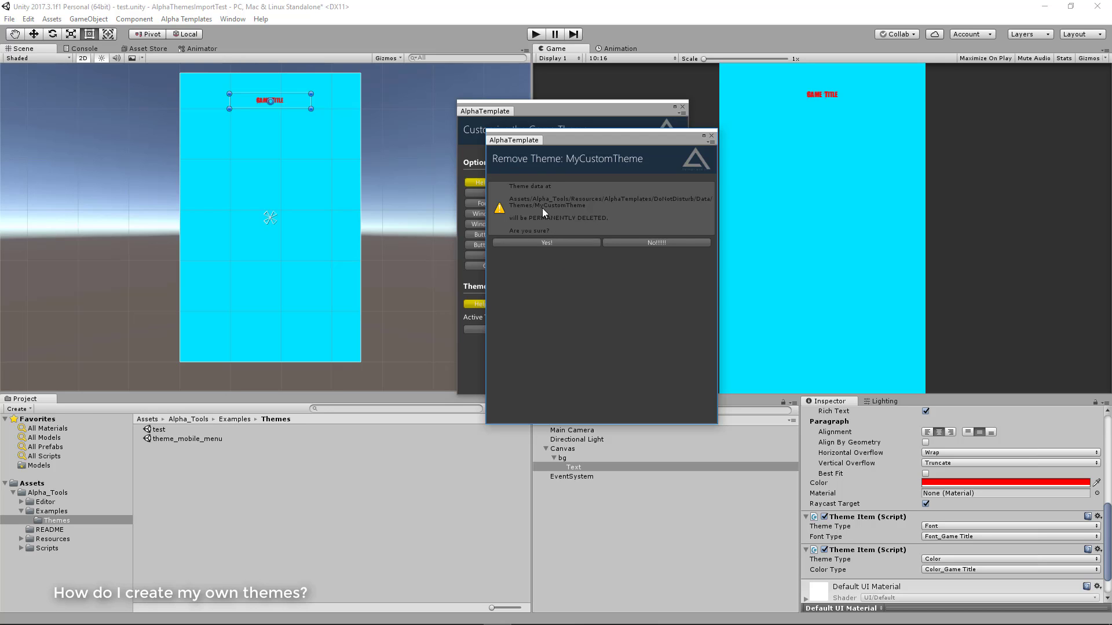
pyautogui.click(561, 242)
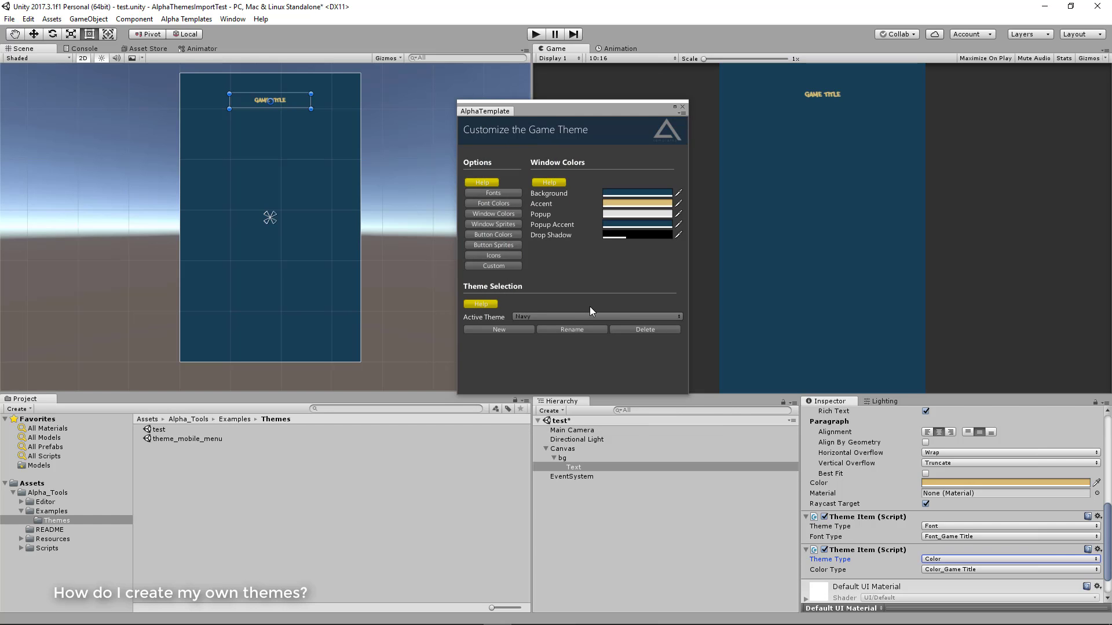
pyautogui.click(589, 318)
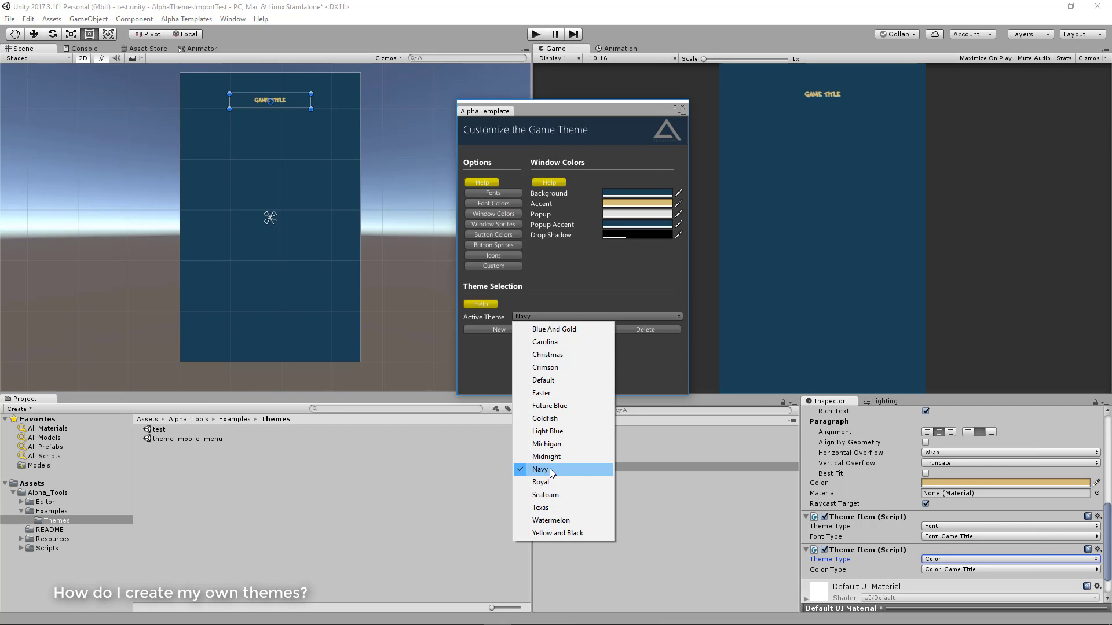
pyautogui.click(647, 360)
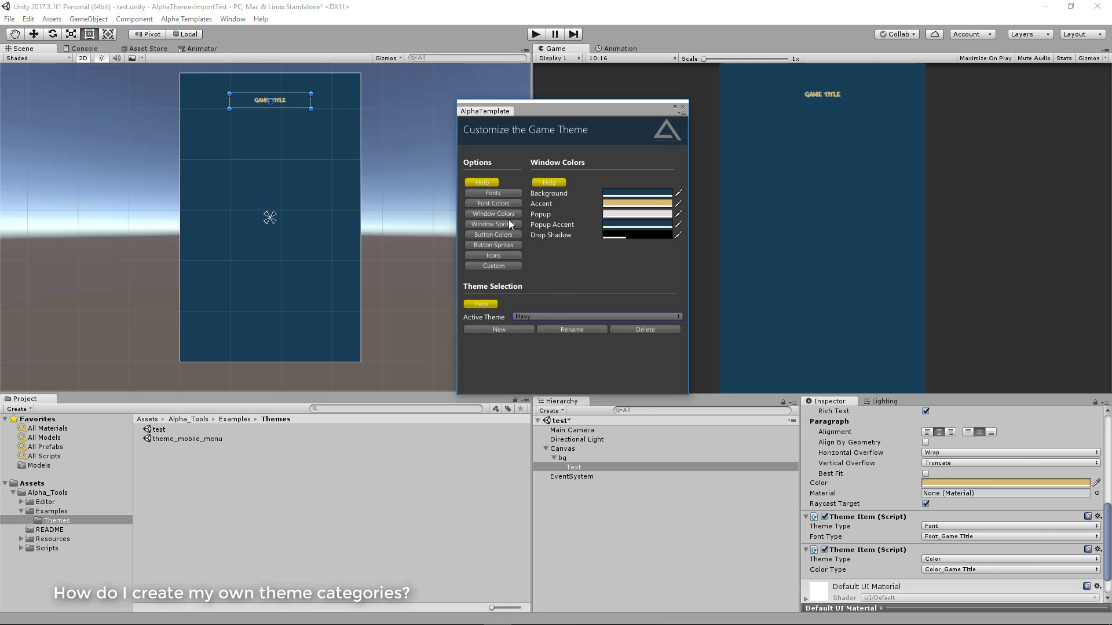
# Review the Navy theme's built-in Font Colors, Window Colors and Fonts categories
pyautogui.click(503, 204)
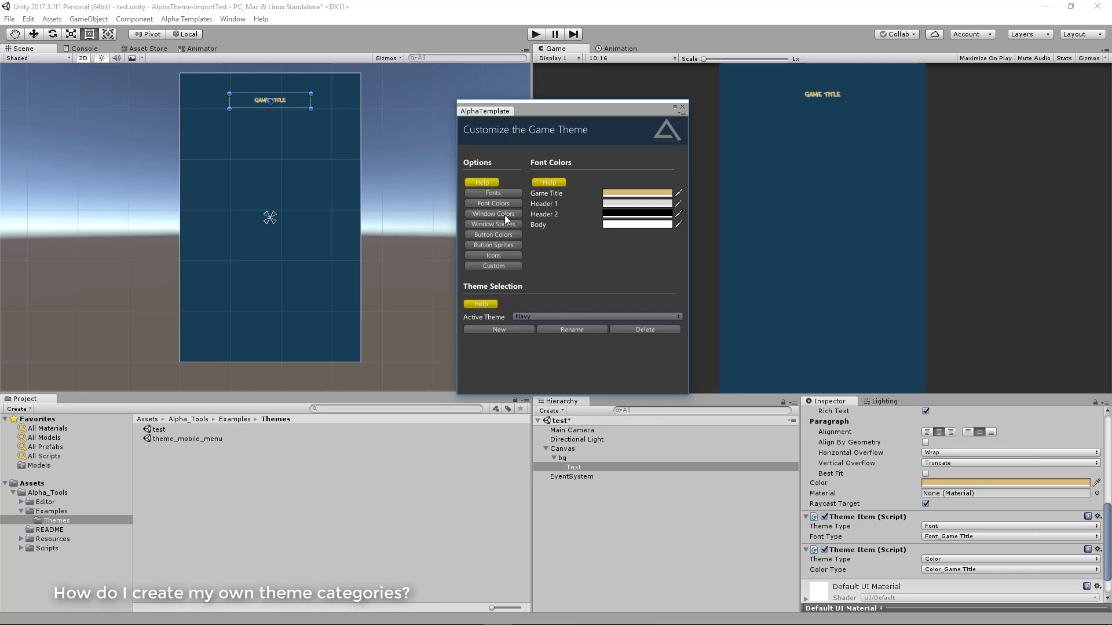
pyautogui.click(505, 215)
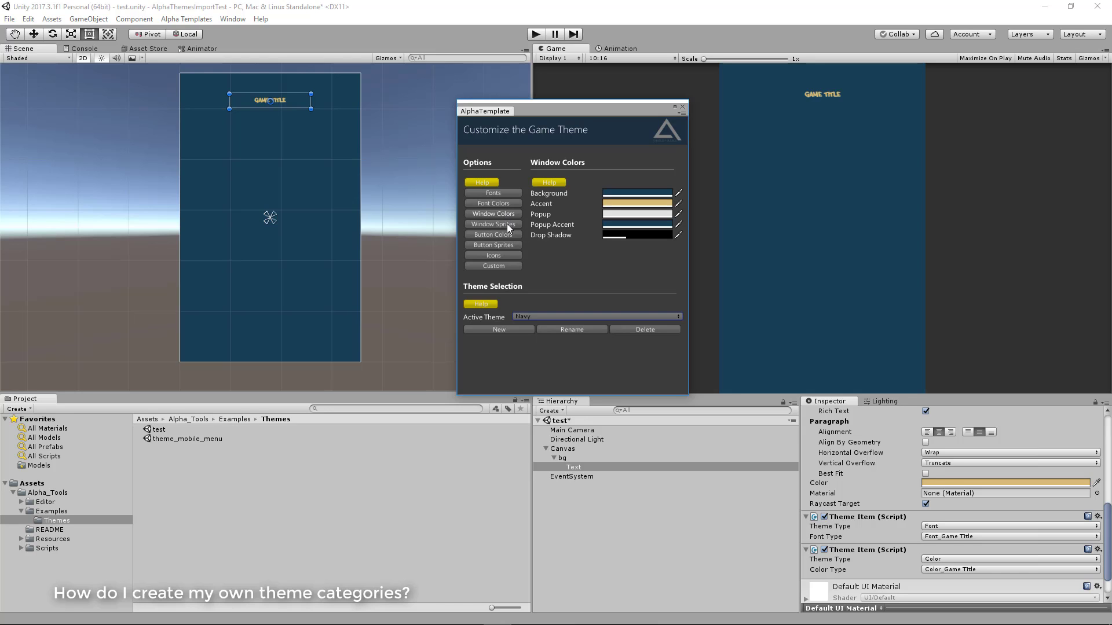
pyautogui.click(508, 193)
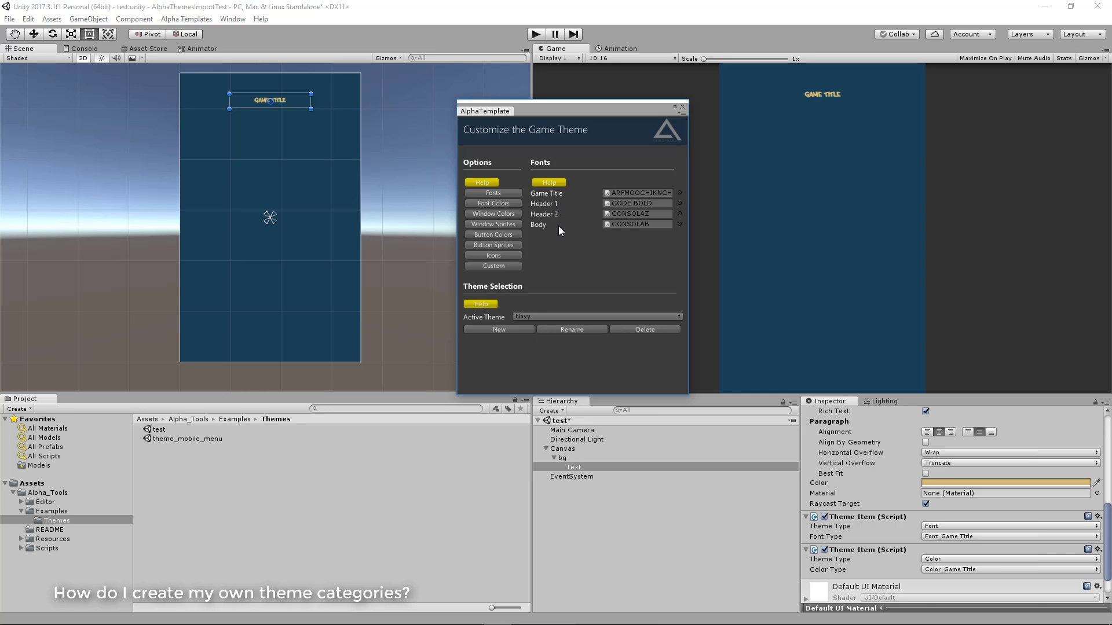
# Open the custom theme parameters and look through the categories from Font Colors to Button Sprites
pyautogui.click(487, 267)
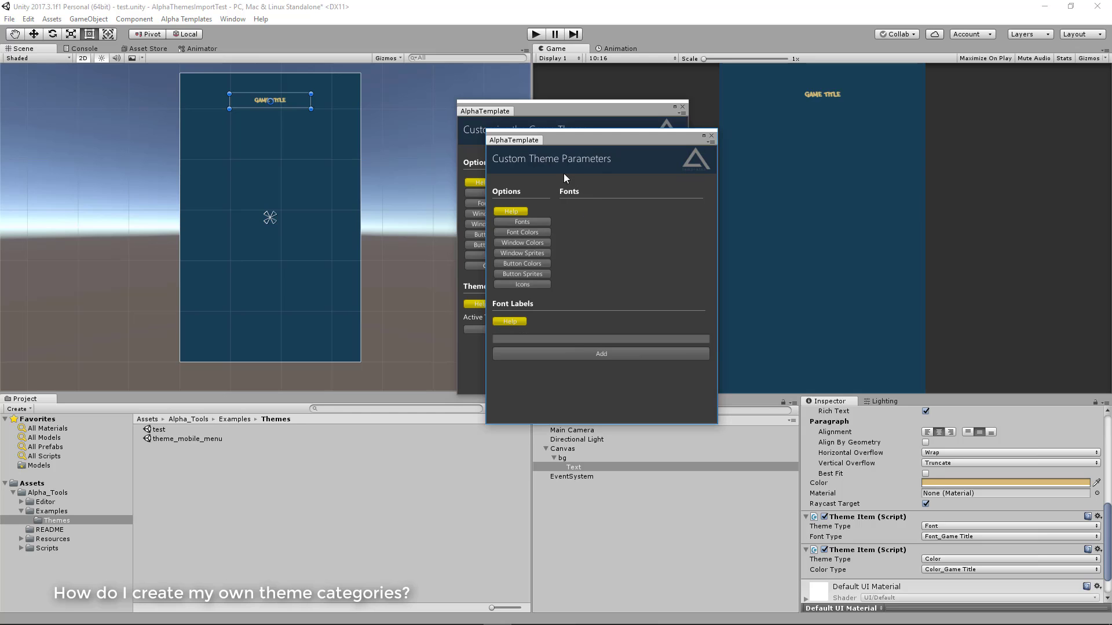
pyautogui.click(545, 232)
pyautogui.click(530, 243)
pyautogui.click(536, 253)
pyautogui.click(540, 265)
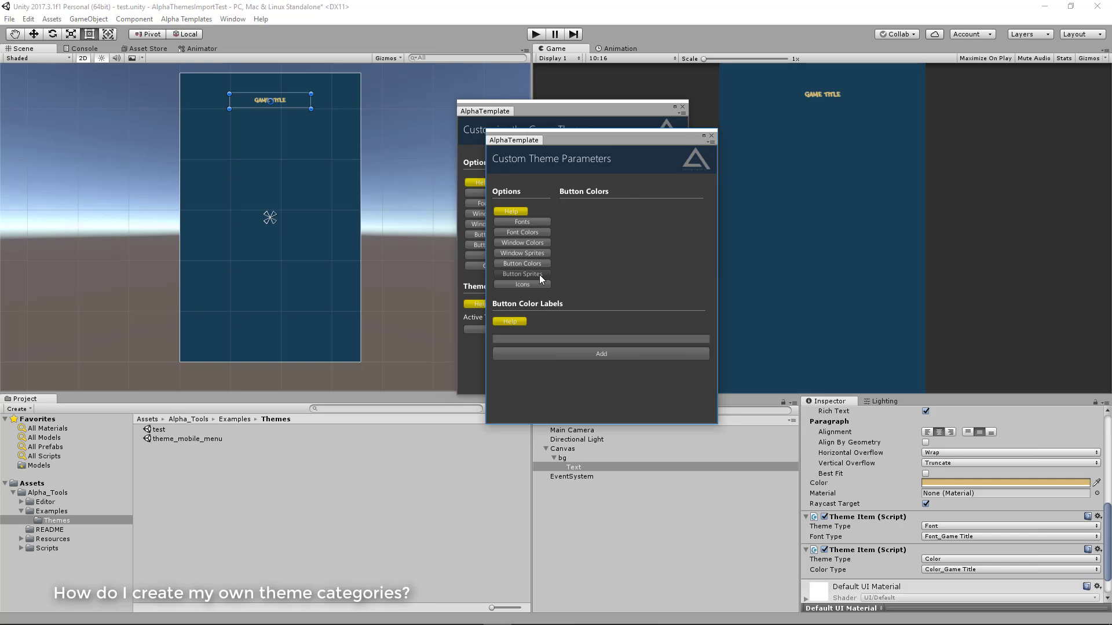
pyautogui.click(540, 274)
# Add a custom font label named NPCNamePlateFont to the Fonts category
pyautogui.click(533, 223)
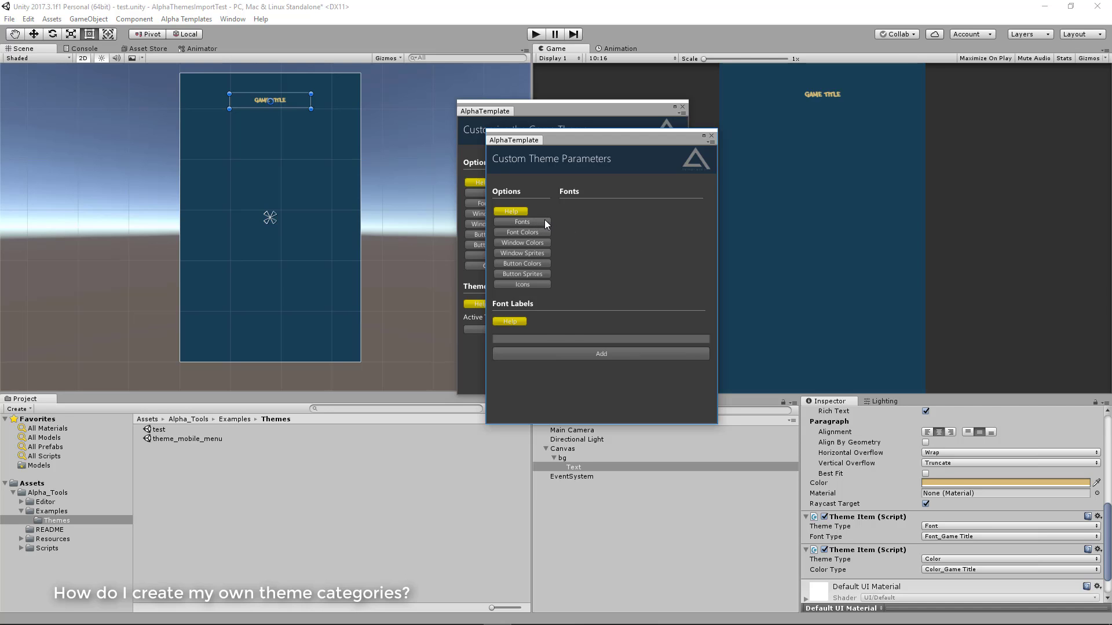
pyautogui.click(543, 339)
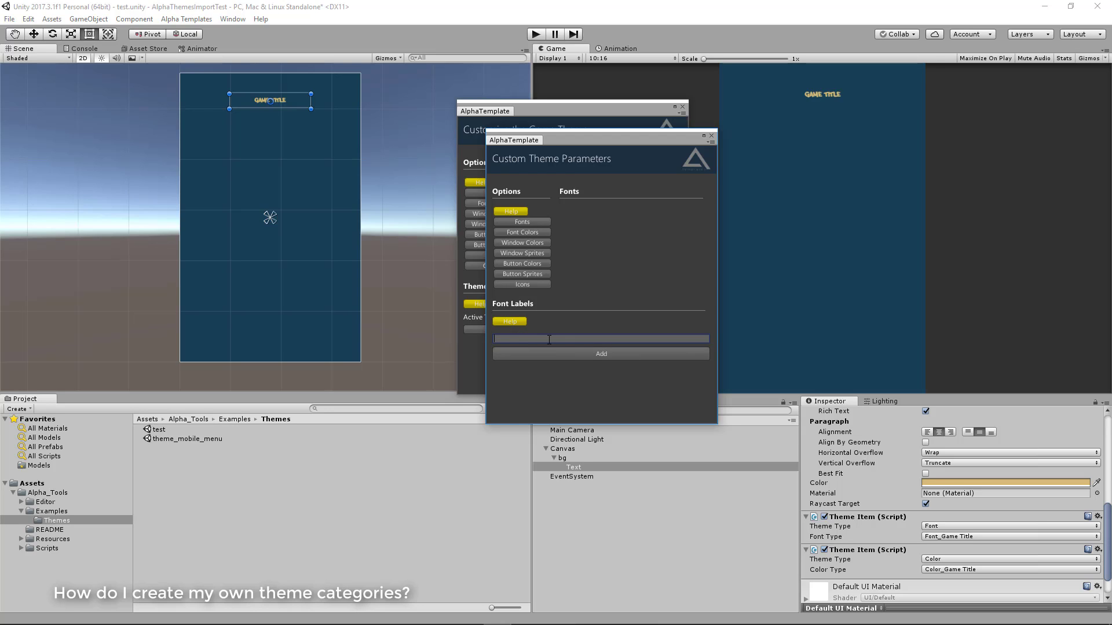
pyautogui.write('NPCNamePlateFont')
pyautogui.click(618, 354)
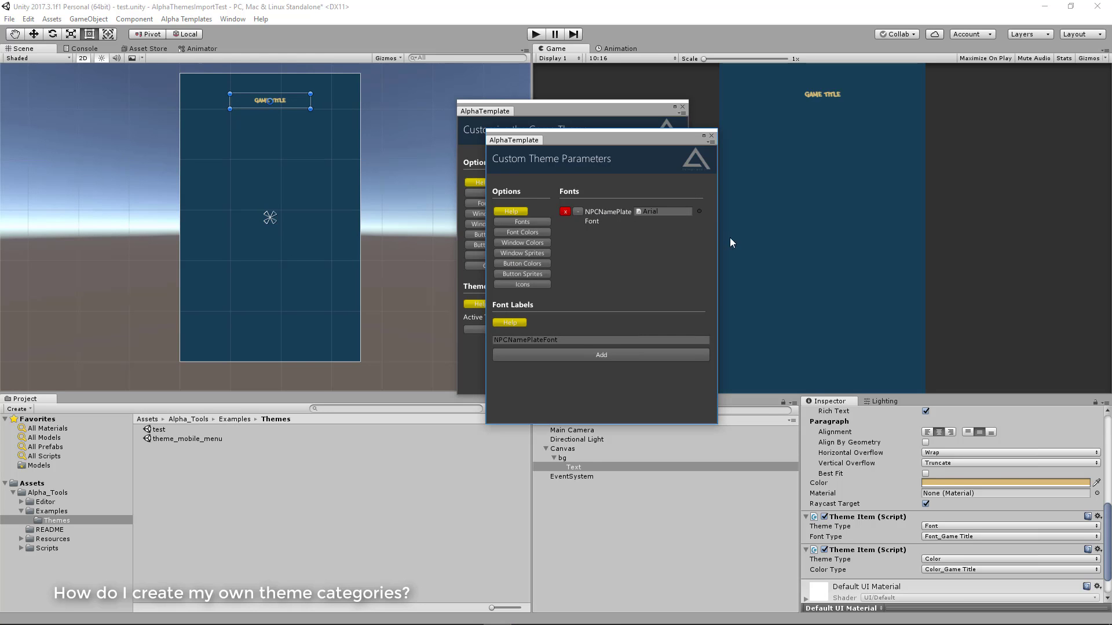
pyautogui.click(578, 212)
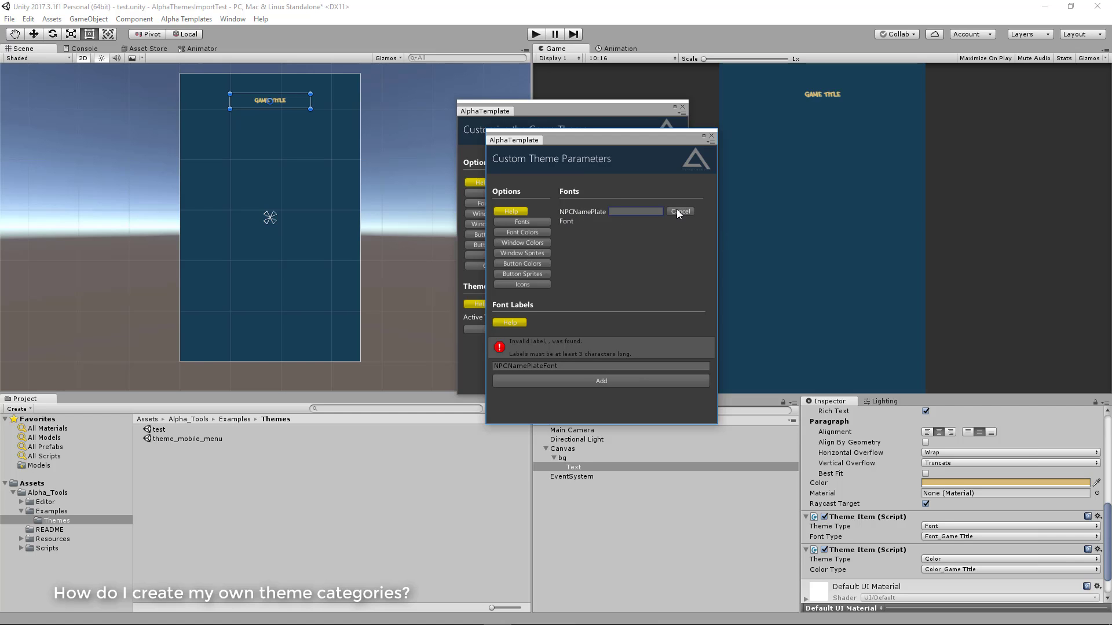
pyautogui.click(677, 209)
pyautogui.click(564, 209)
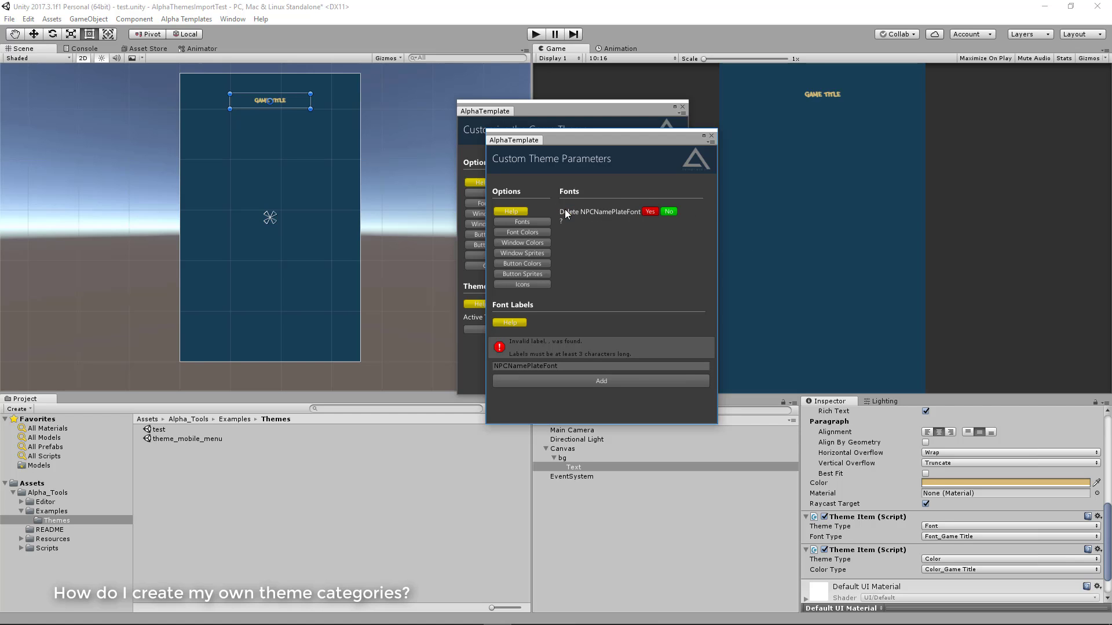
pyautogui.click(672, 212)
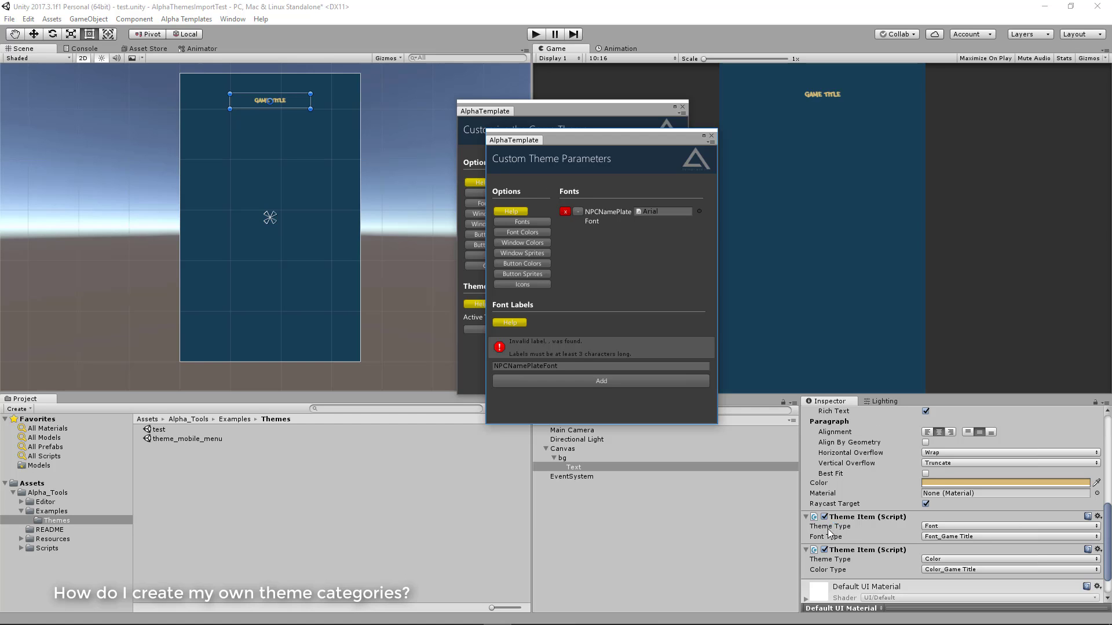
# Set the font type of the Text object's font Theme Item to Font_NPC Name Plate Font
pyautogui.click(942, 537)
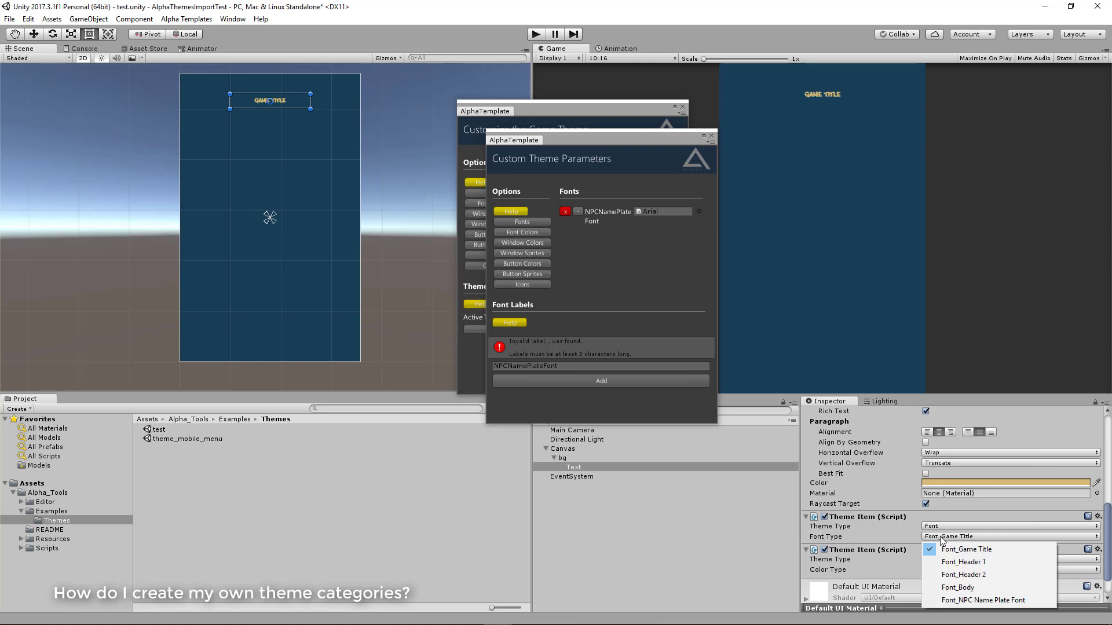
pyautogui.click(960, 600)
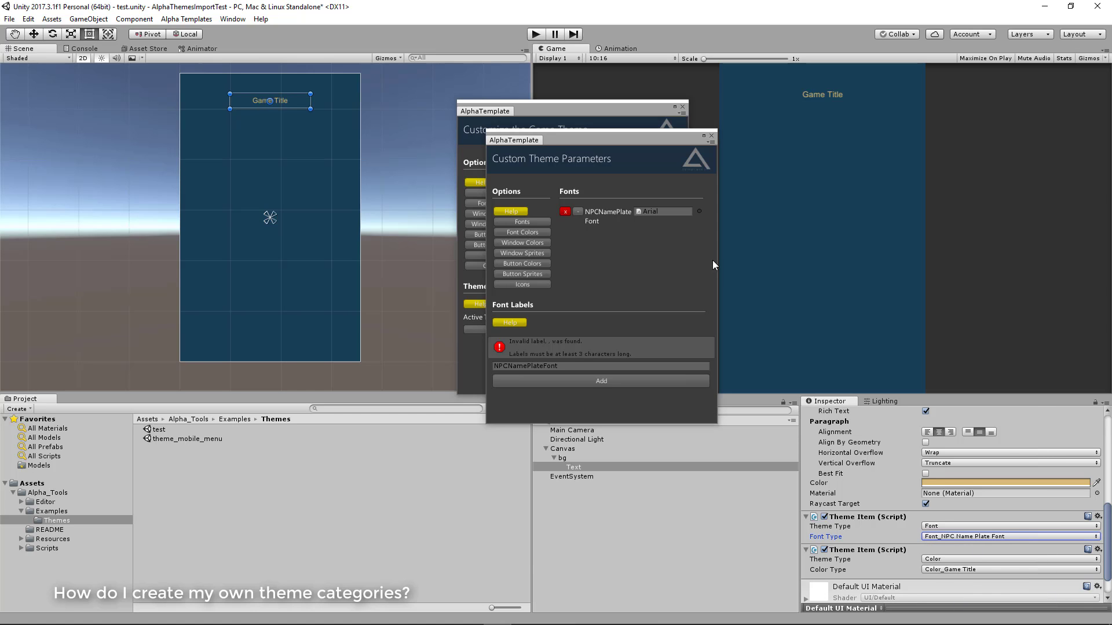
# Try several Segoe fonts for NPCNamePlateFont, including SEGOEUIB and SEGOEUISL, and settle on SEGUIBLI
pyautogui.click(699, 212)
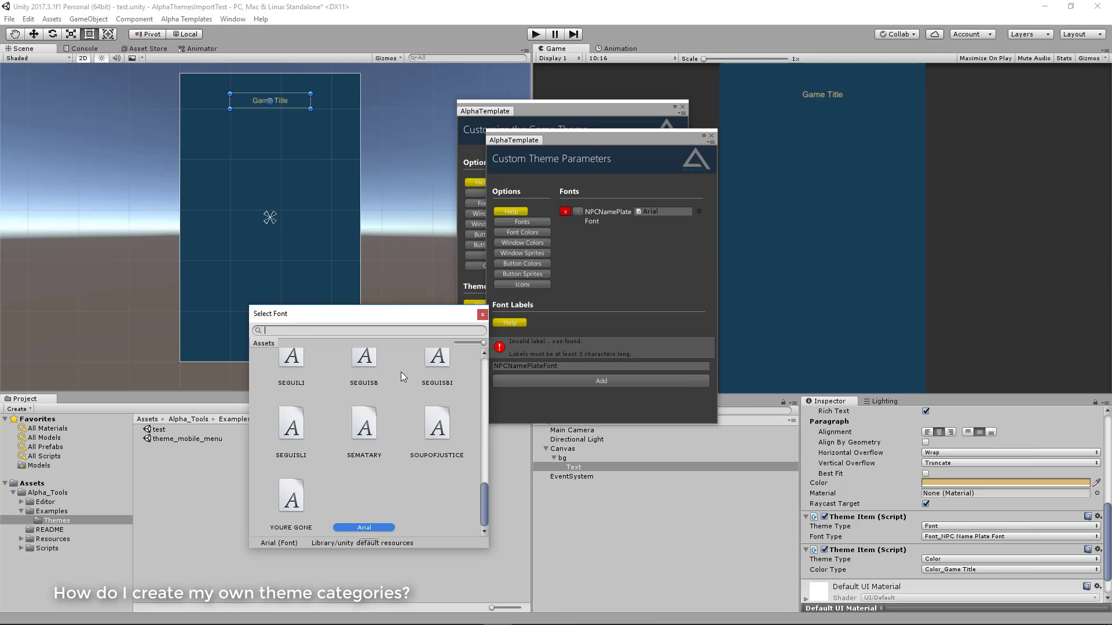
pyautogui.scroll(5, 403, 382)
pyautogui.click(432, 386)
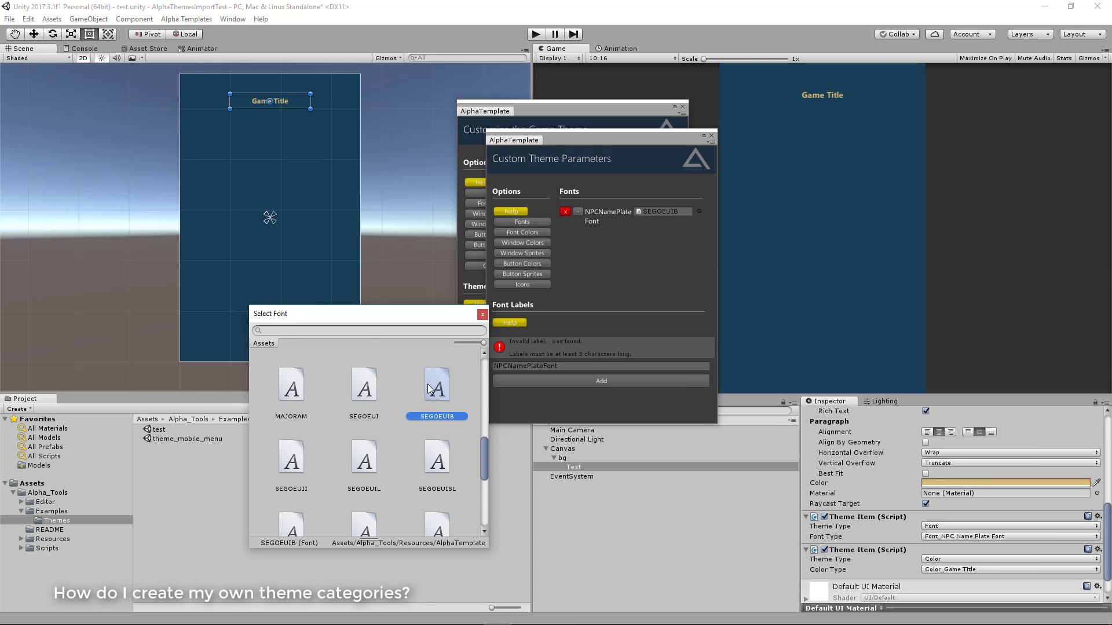
pyautogui.click(355, 393)
pyautogui.click(286, 441)
pyautogui.click(357, 456)
pyautogui.click(447, 464)
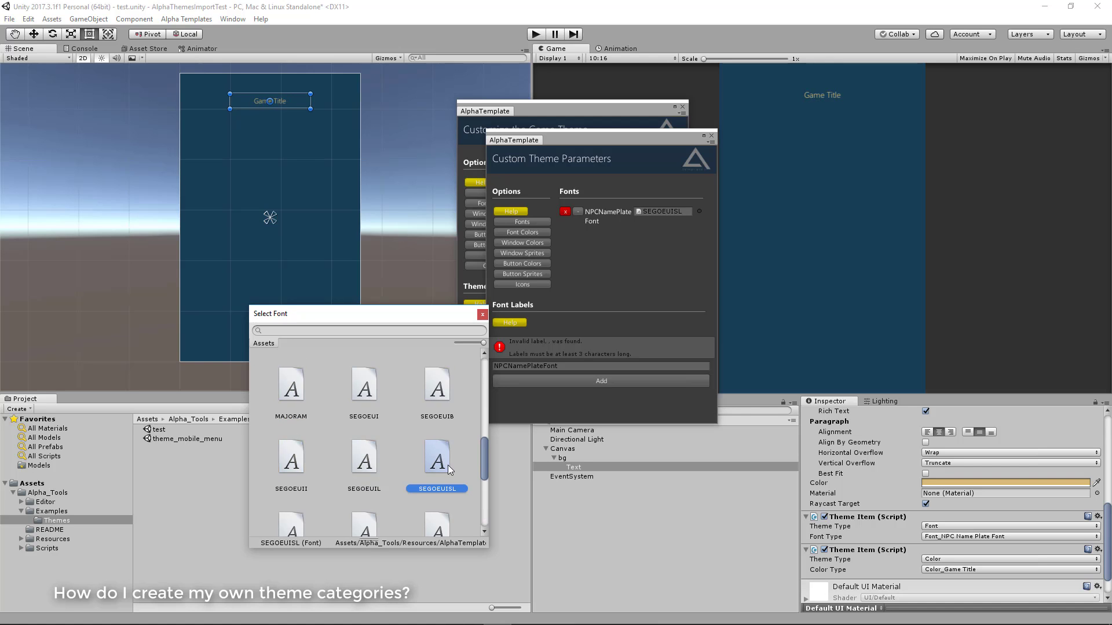
pyautogui.click(432, 527)
pyautogui.click(482, 315)
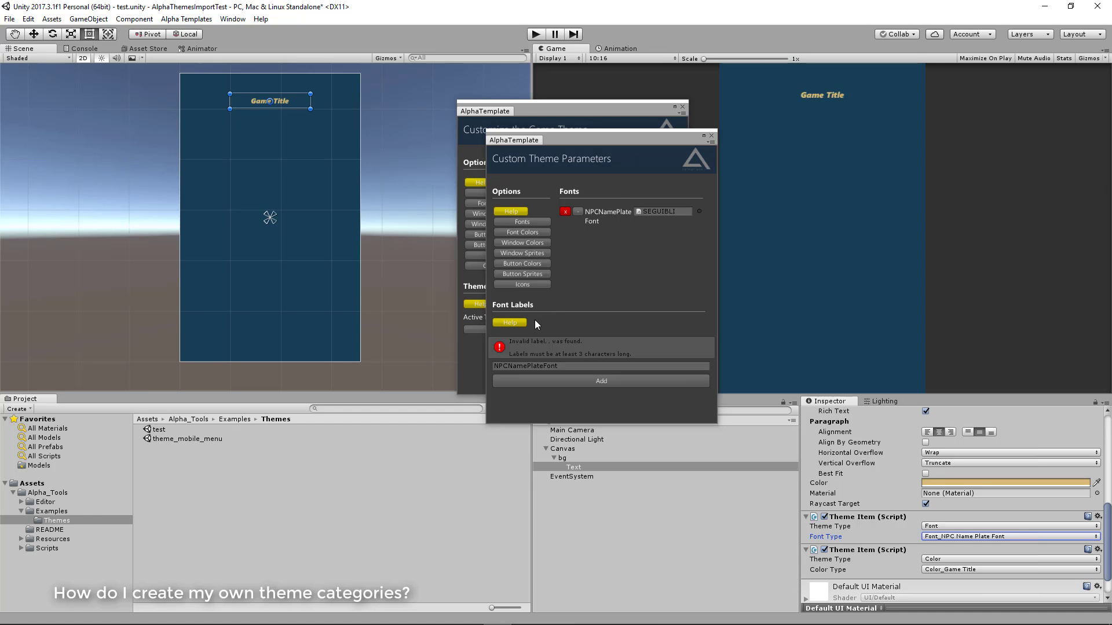
# Read the help on creating custom font labels, then close it
pyautogui.click(510, 323)
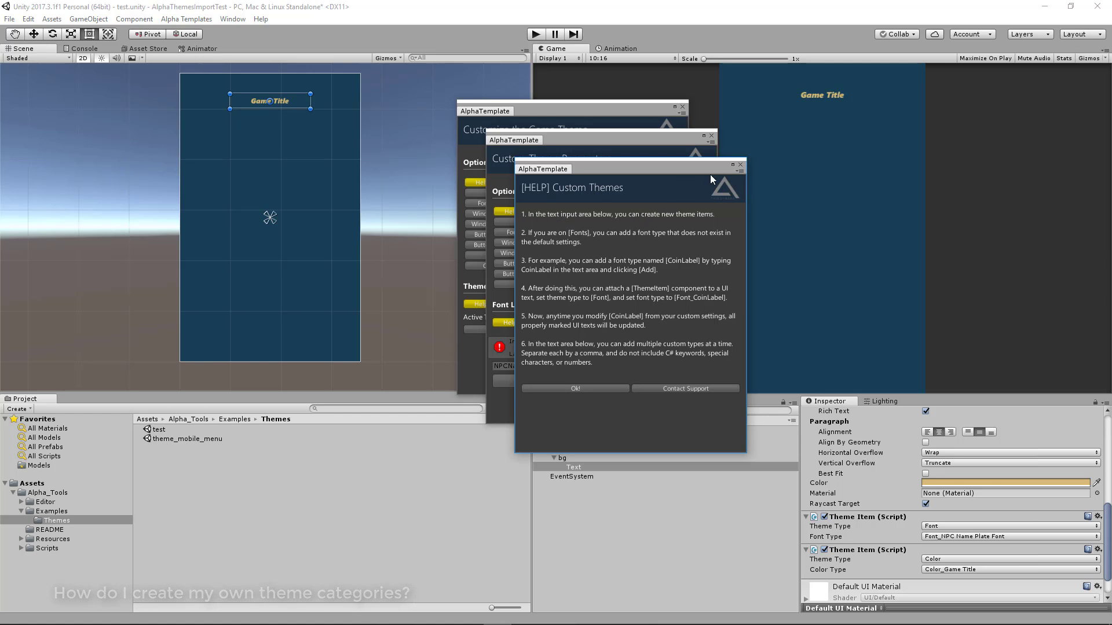
pyautogui.click(741, 165)
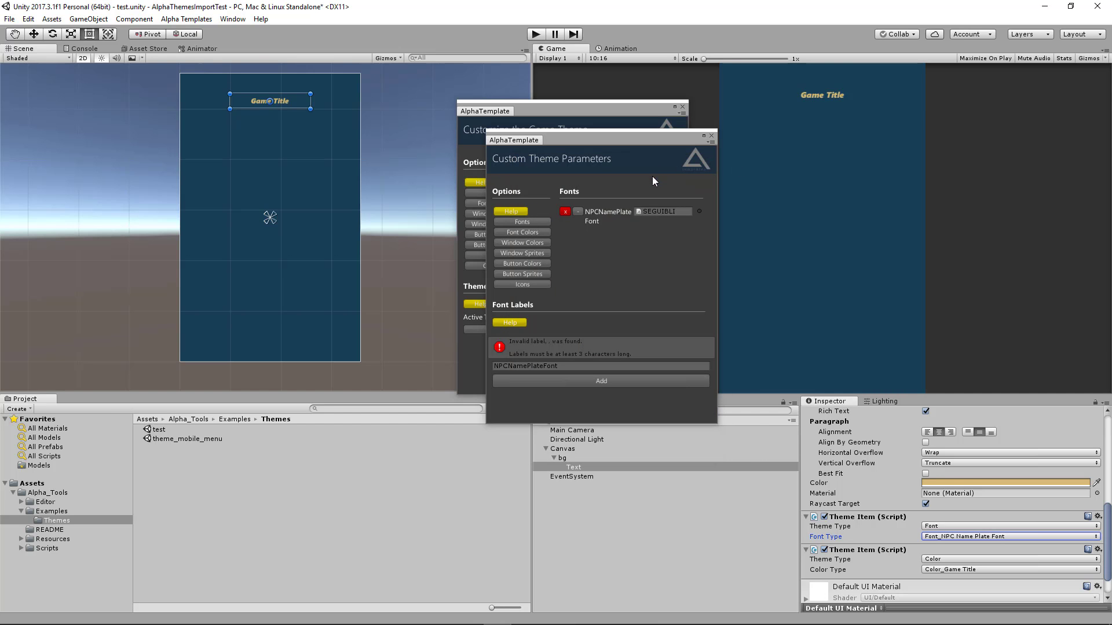